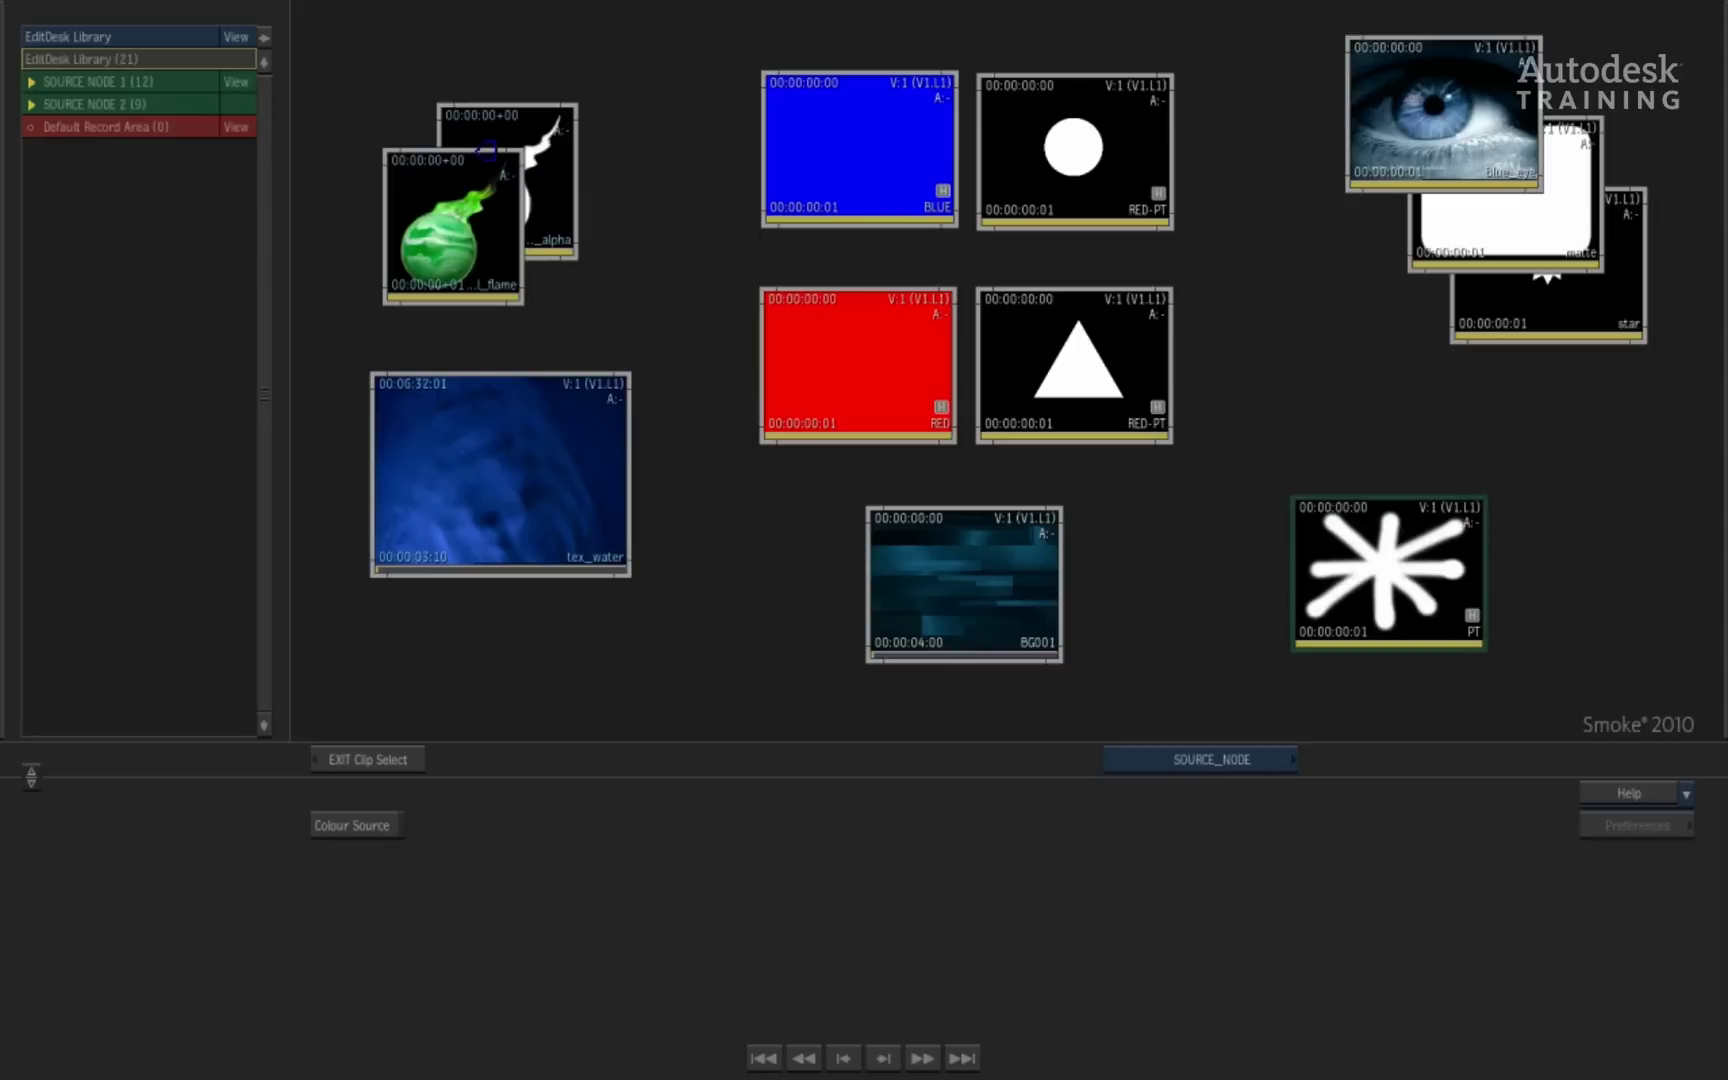
- Pick the tex_water, Green_ball_flame and Ball_flame_alpha clips to composite them in Action
{"action": "left_click", "coordinate": [467, 175]}
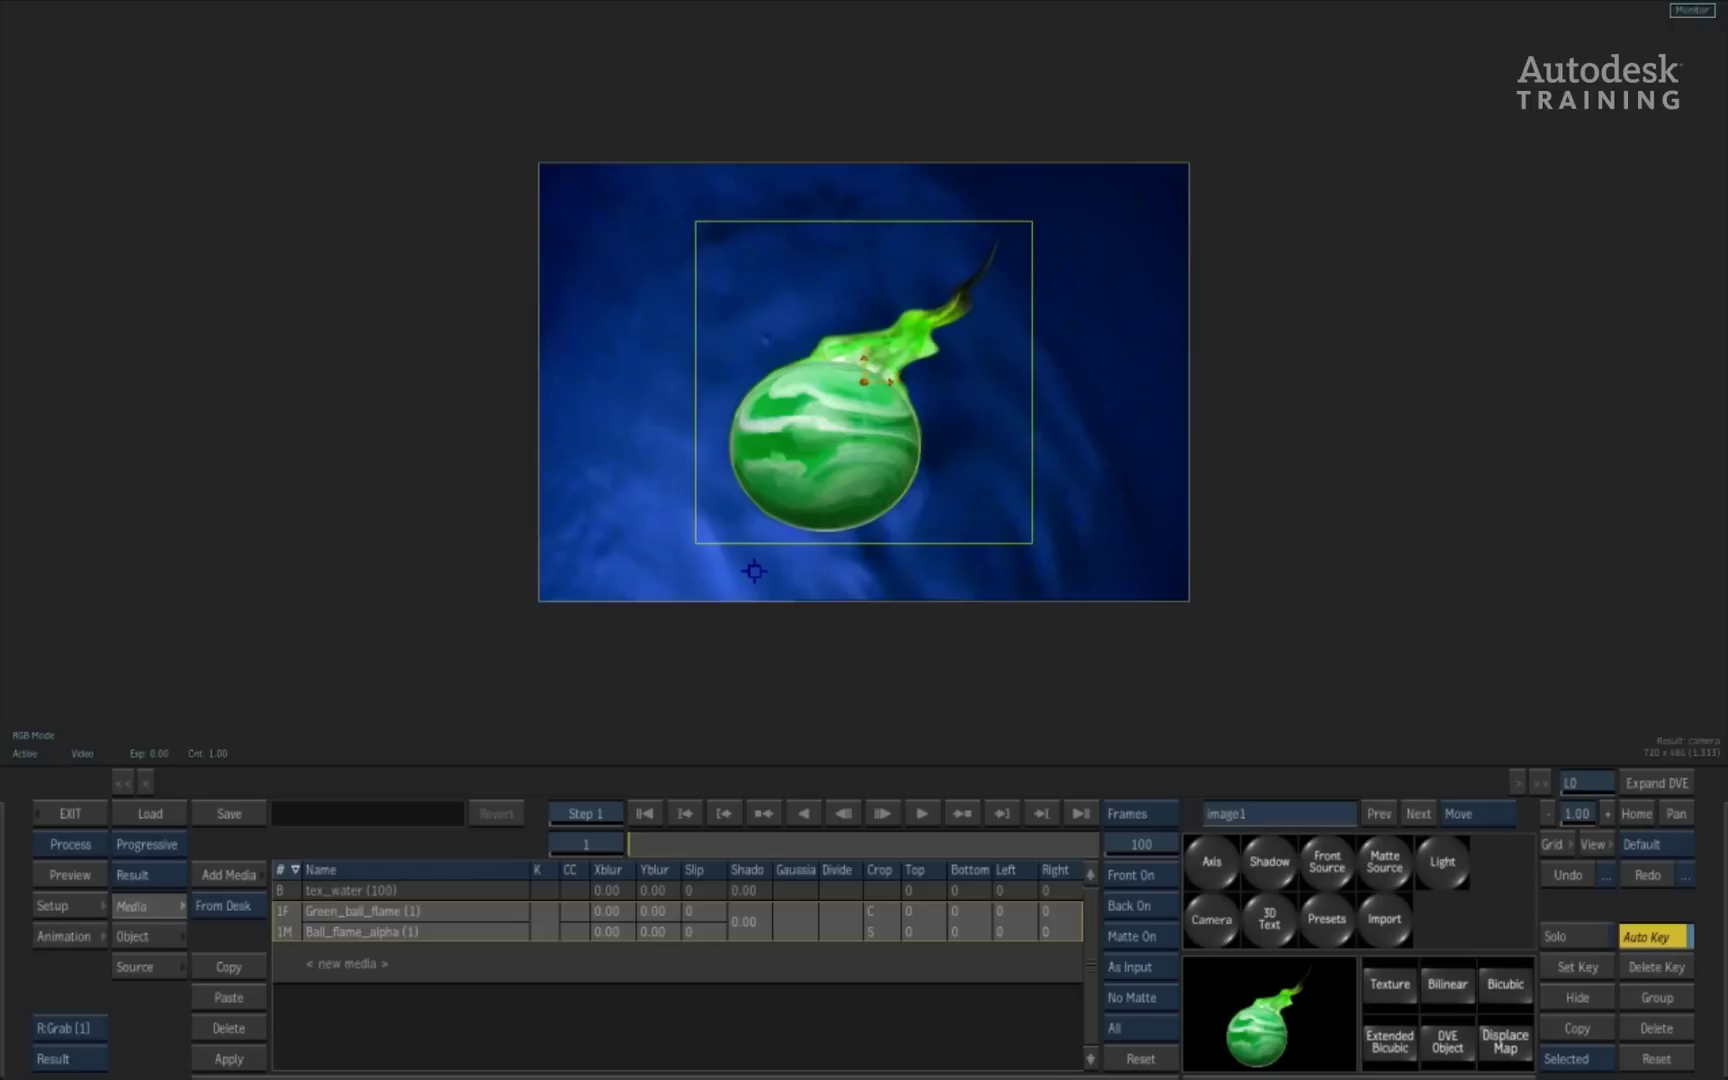
- Show the schematic beside the result and tidy the axis1 and image1 nodes
{"action": "key", "text": "alt+2"}
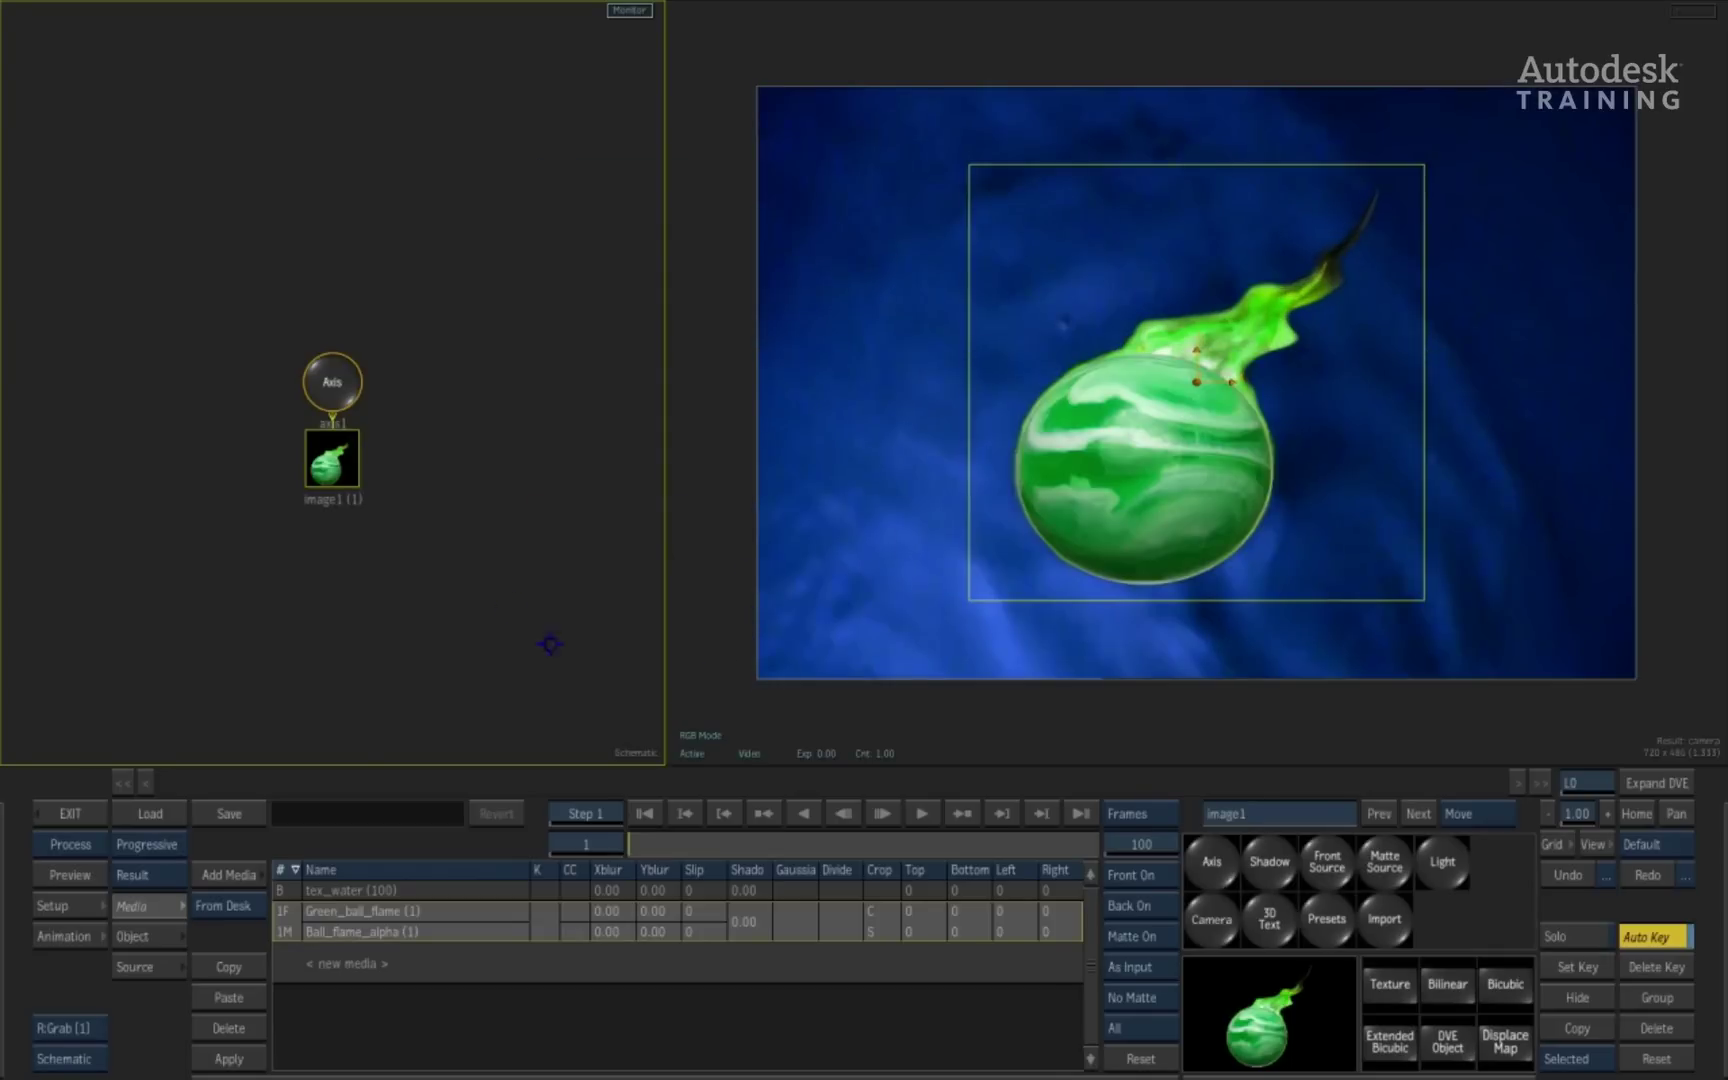
{"action": "mouse_move", "coordinate": [338, 455]}
{"action": "left_mouse_down"}
{"action": "mouse_move", "coordinate": [342, 490]}
{"action": "mouse_move", "coordinate": [341, 476]}
{"action": "left_mouse_up"}
{"action": "left_click_drag", "start_coordinate": [339, 384], "coordinate": [343, 377]}
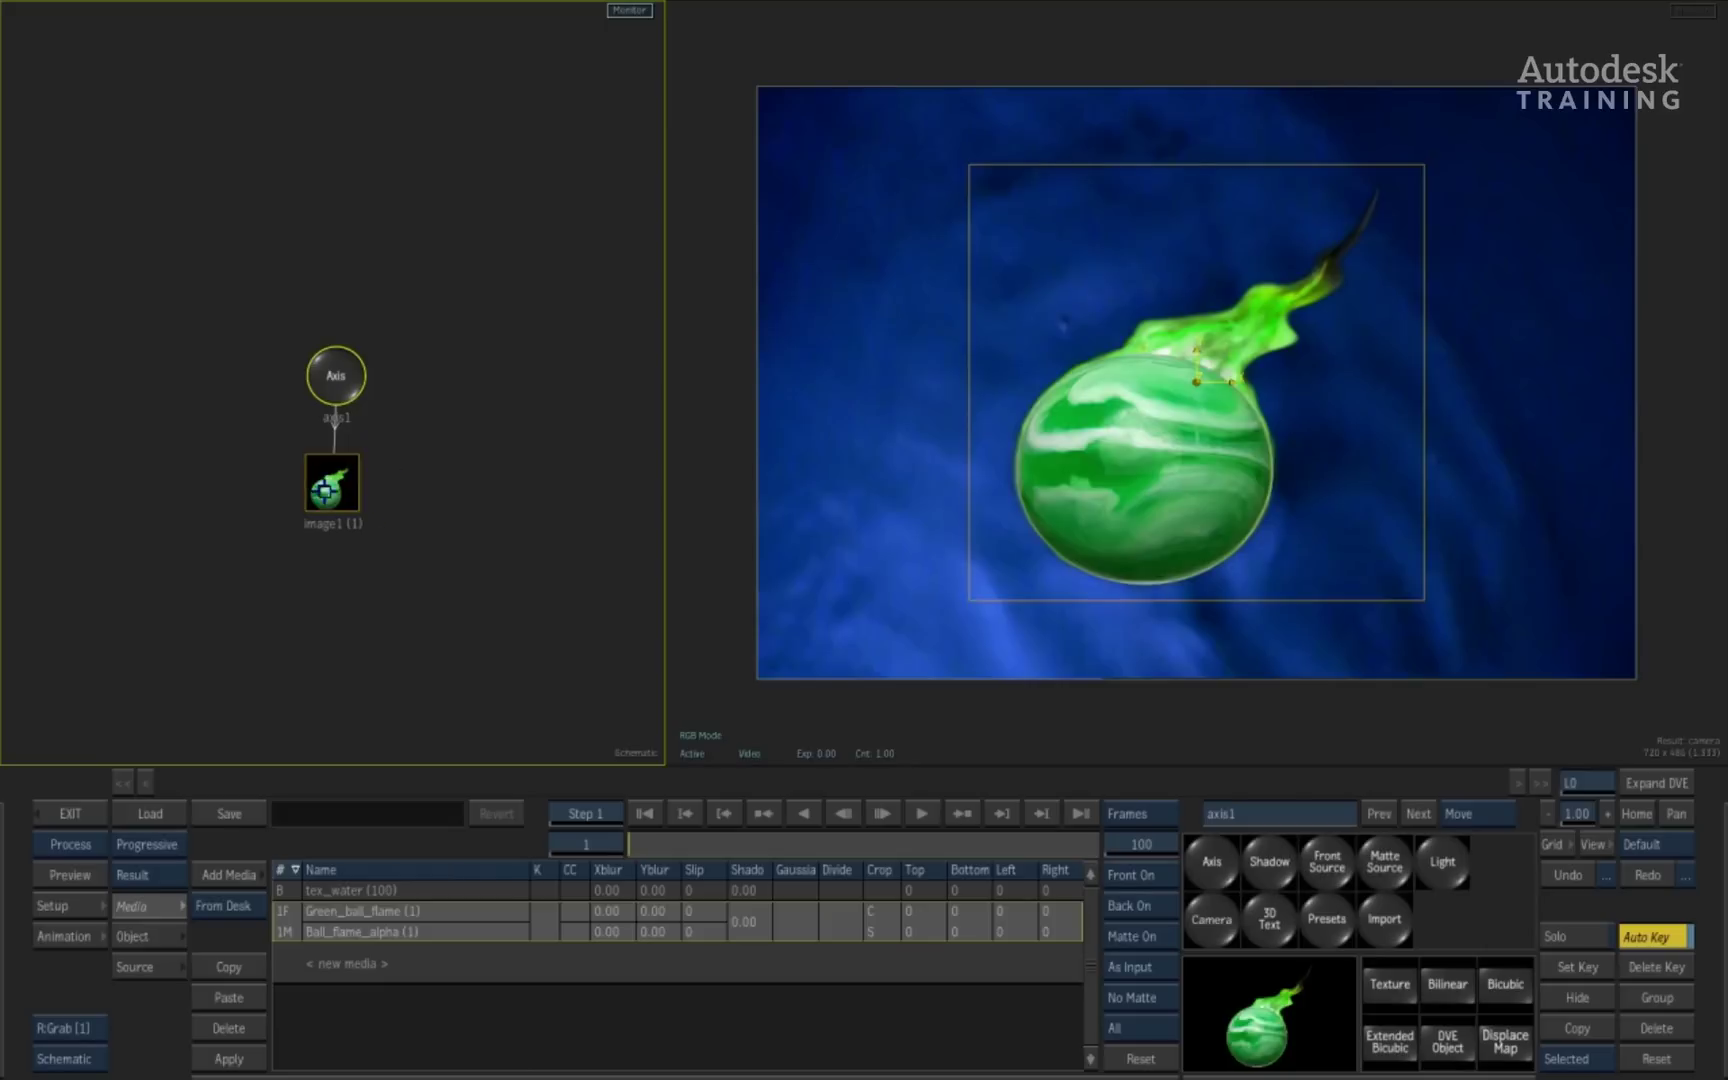
{"action": "left_click_drag", "start_coordinate": [324, 492], "coordinate": [326, 488]}
{"action": "left_click_drag", "start_coordinate": [351, 394], "coordinate": [350, 393]}
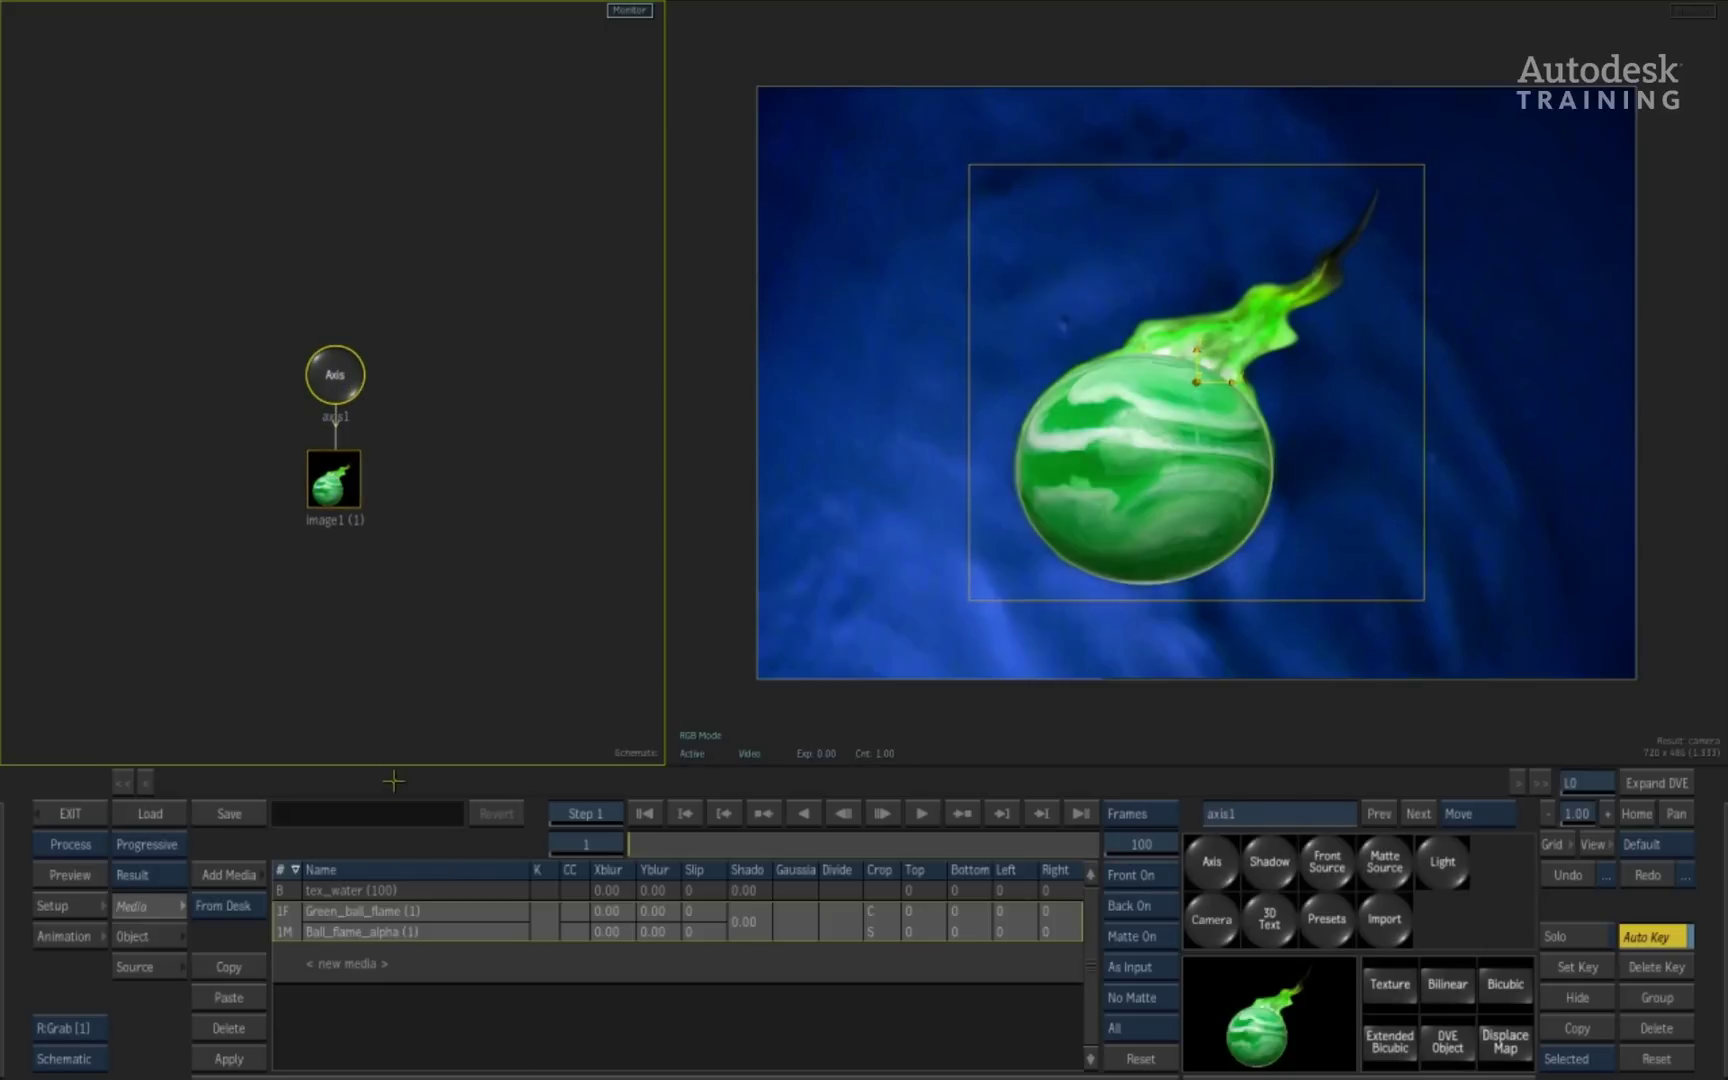
- Shift the flame ball's axis Y position and move image1 closer under axis1
{"action": "left_click", "coordinate": [180, 940]}
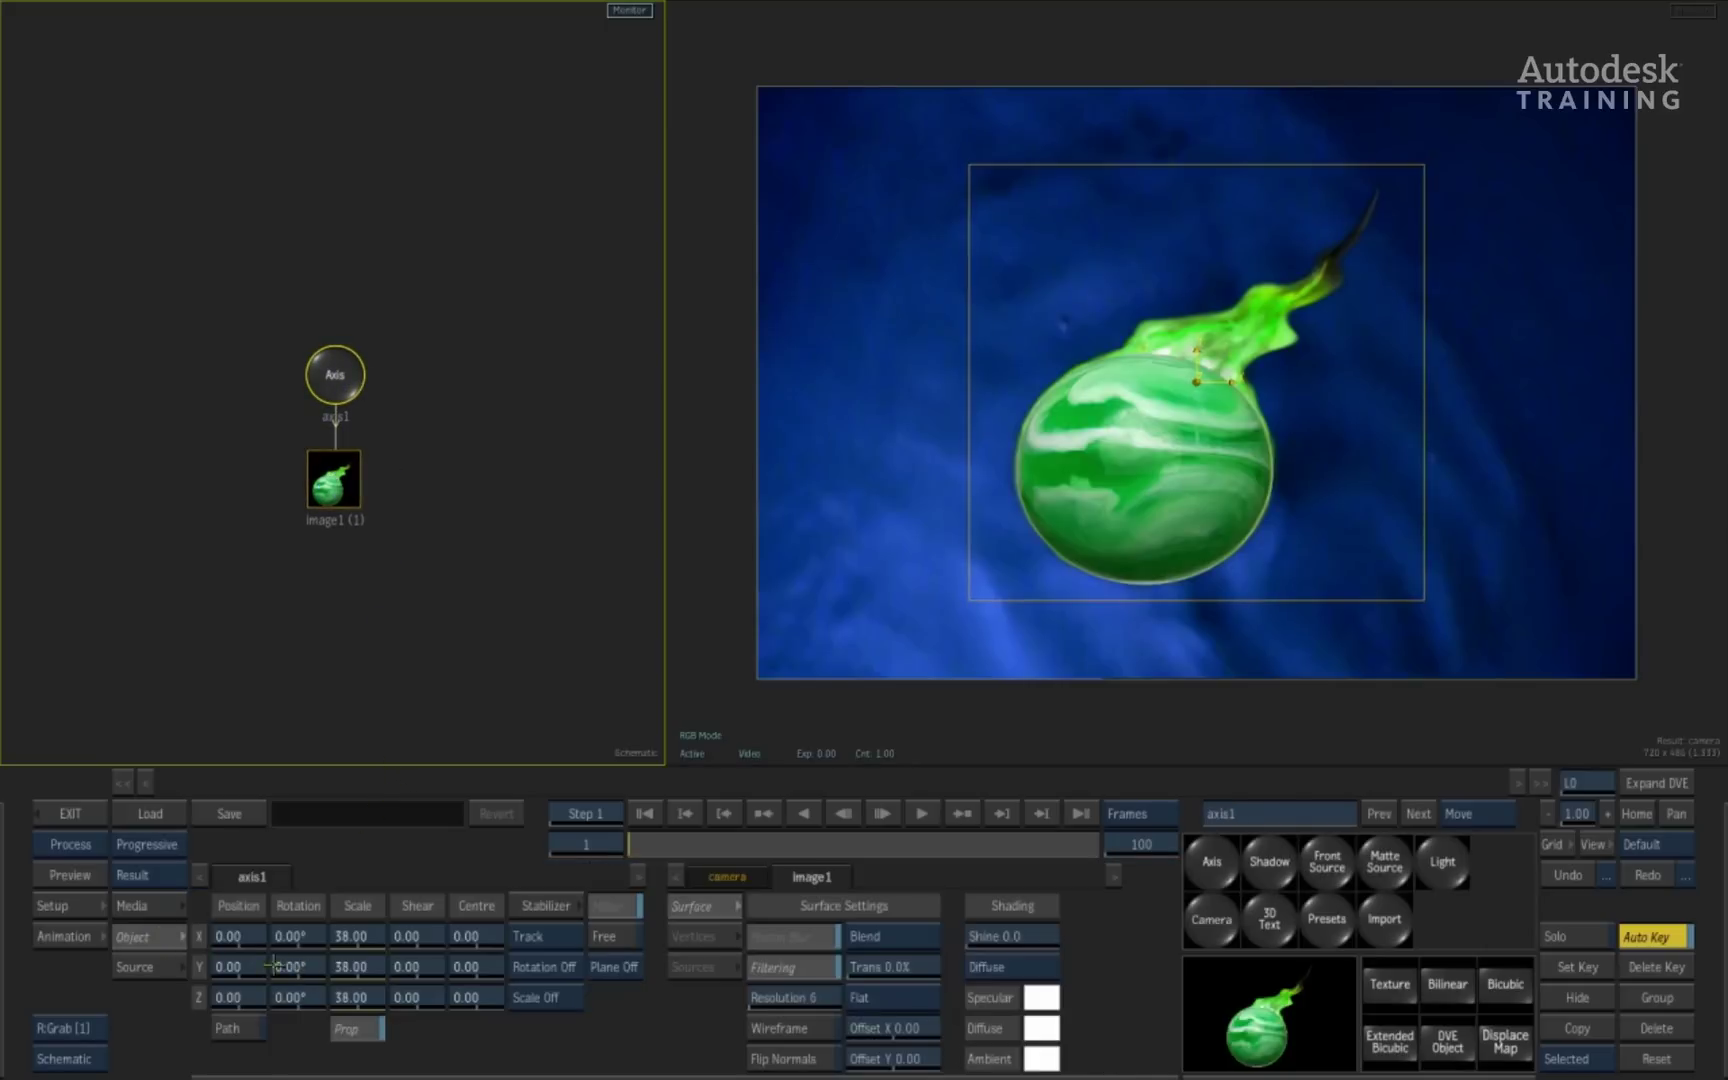
{"action": "mouse_move", "coordinate": [263, 966]}
{"action": "left_mouse_down"}
{"action": "mouse_move", "coordinate": [265, 936]}
{"action": "mouse_move", "coordinate": [255, 960]}
{"action": "left_mouse_up"}
{"action": "left_click", "coordinate": [172, 905]}
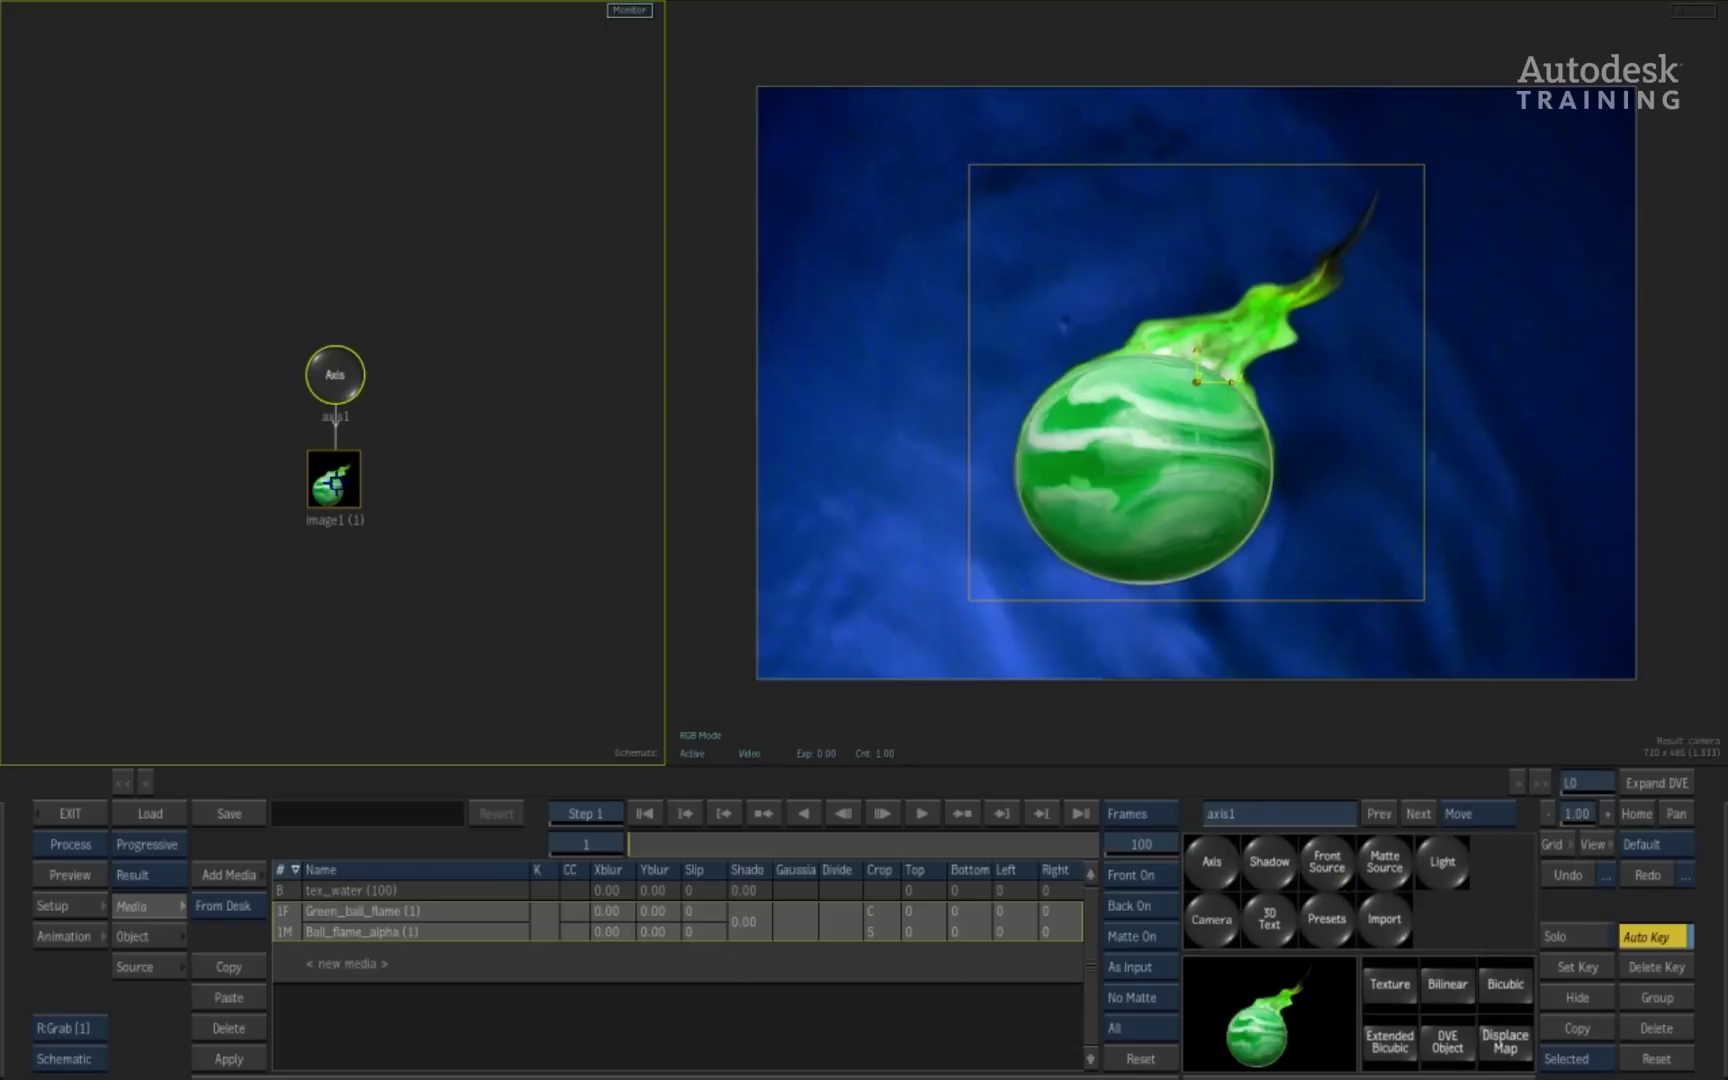
{"action": "left_click", "coordinate": [333, 481]}
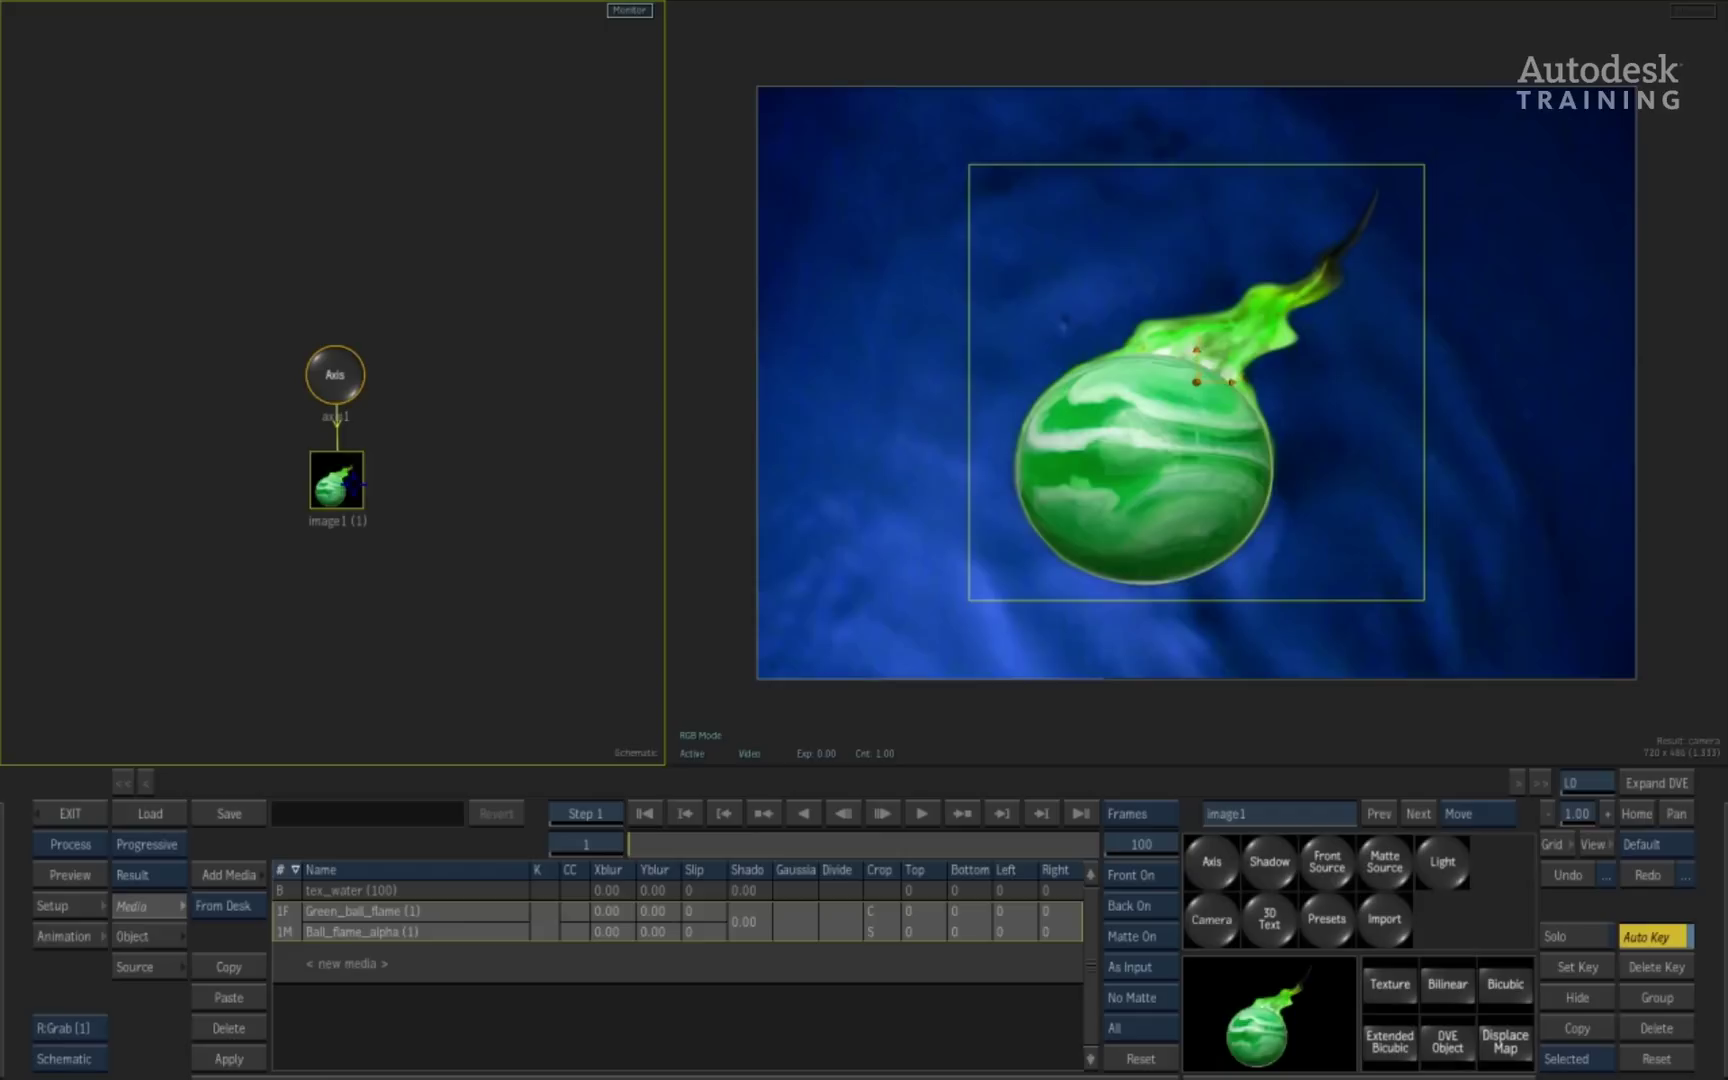
{"action": "left_click_drag", "start_coordinate": [337, 493], "coordinate": [337, 483]}
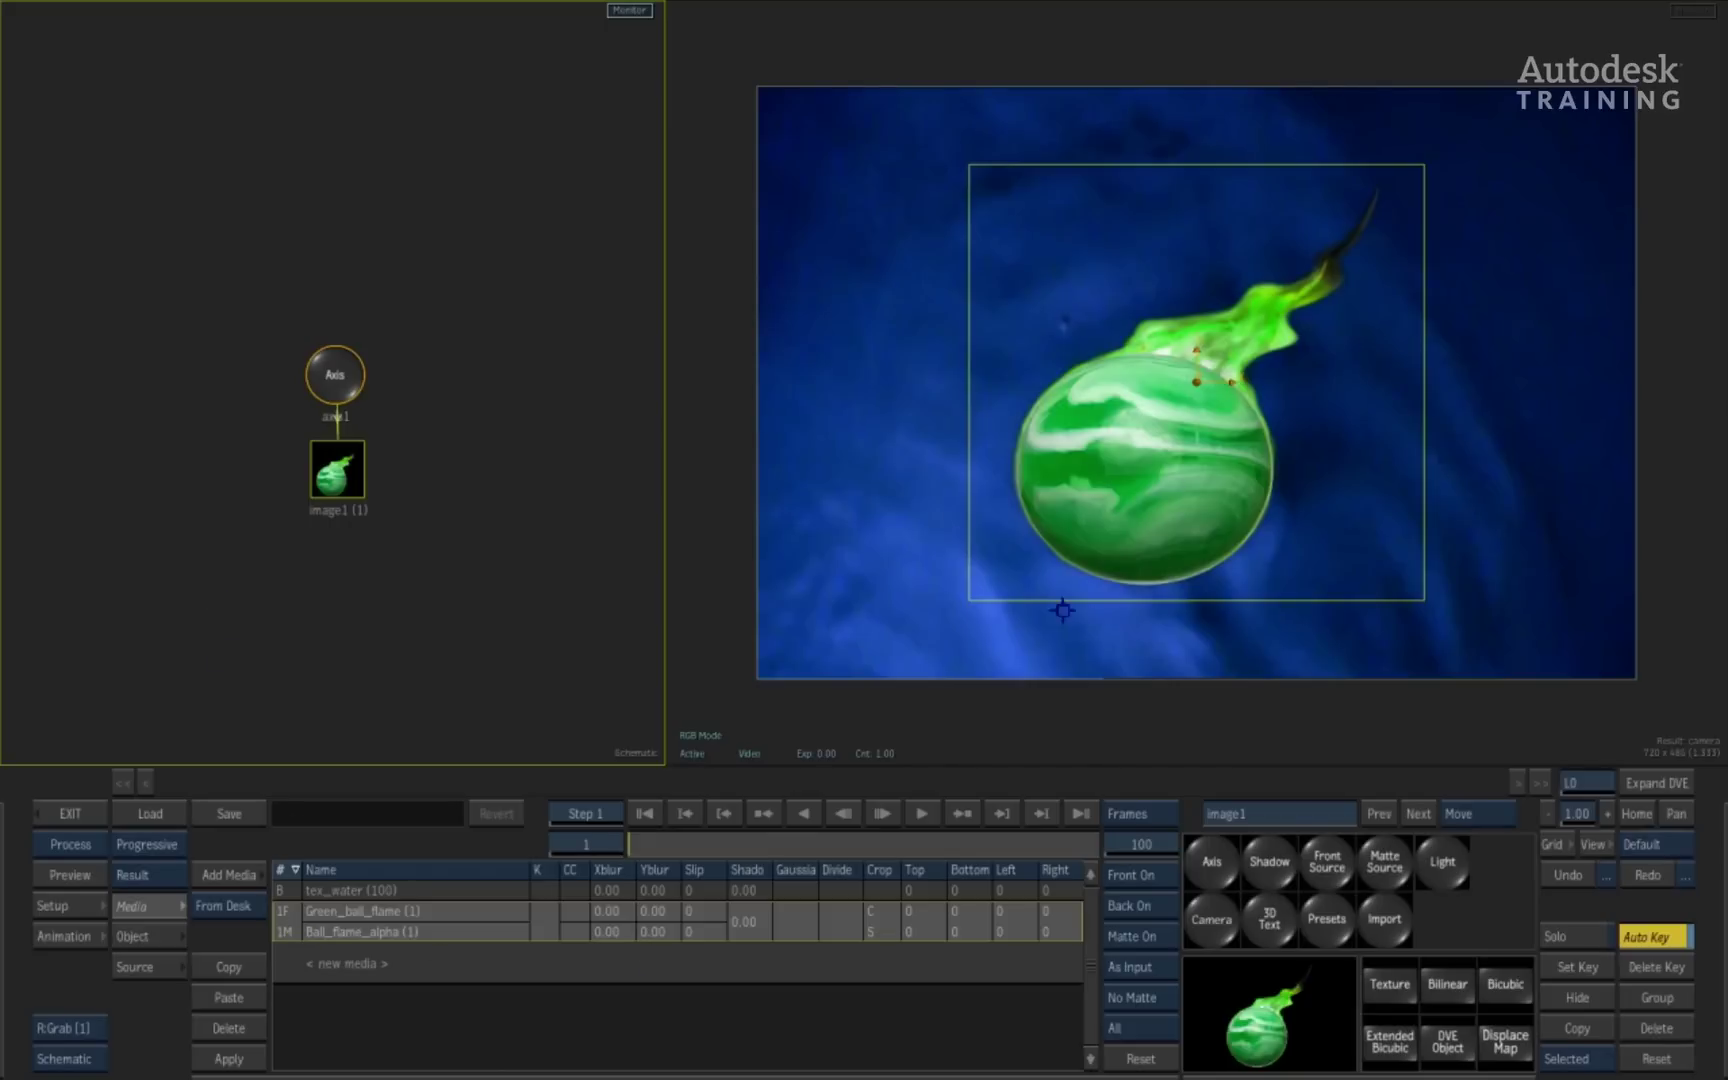
{"action": "left_click", "coordinate": [1328, 861]}
{"action": "left_click", "coordinate": [487, 396]}
{"action": "left_click_drag", "start_coordinate": [485, 391], "coordinate": [485, 336]}
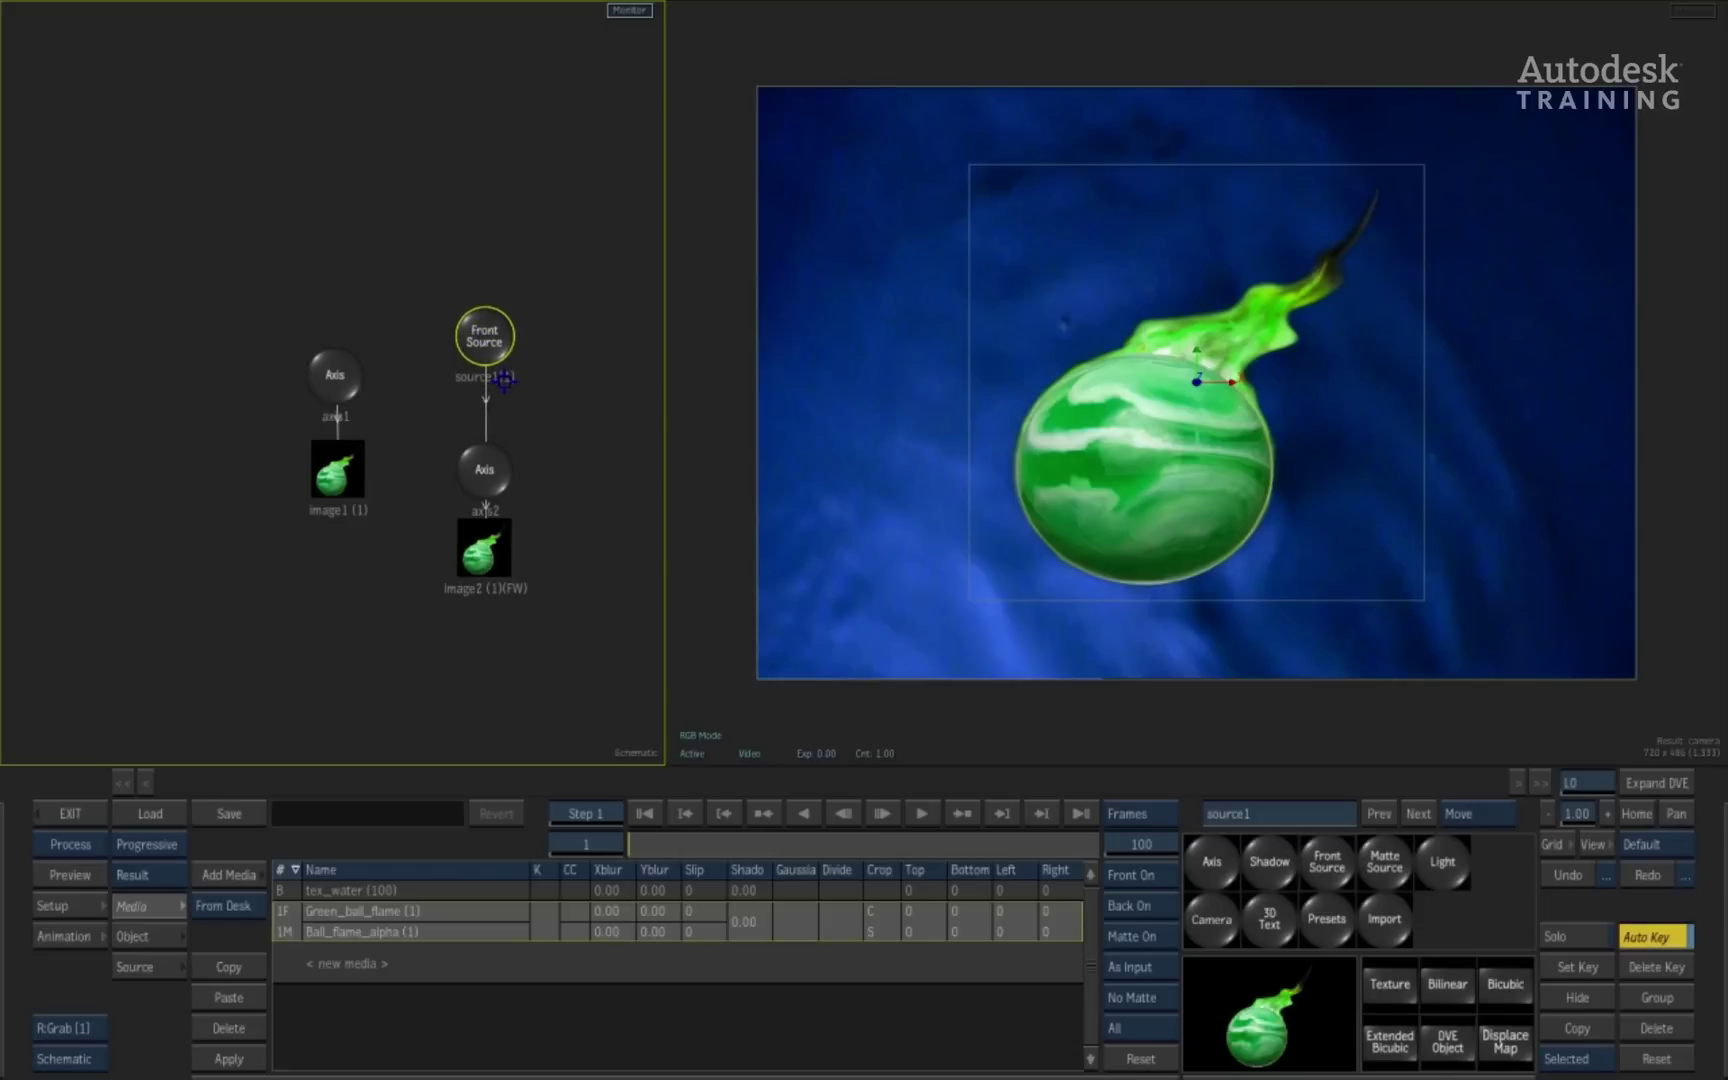
{"action": "left_click_drag", "start_coordinate": [484, 550], "coordinate": [486, 592]}
{"action": "left_click_drag", "start_coordinate": [485, 338], "coordinate": [498, 340]}
{"action": "left_click", "coordinate": [484, 480]}
{"action": "left_click_drag", "start_coordinate": [484, 481], "coordinate": [487, 475]}
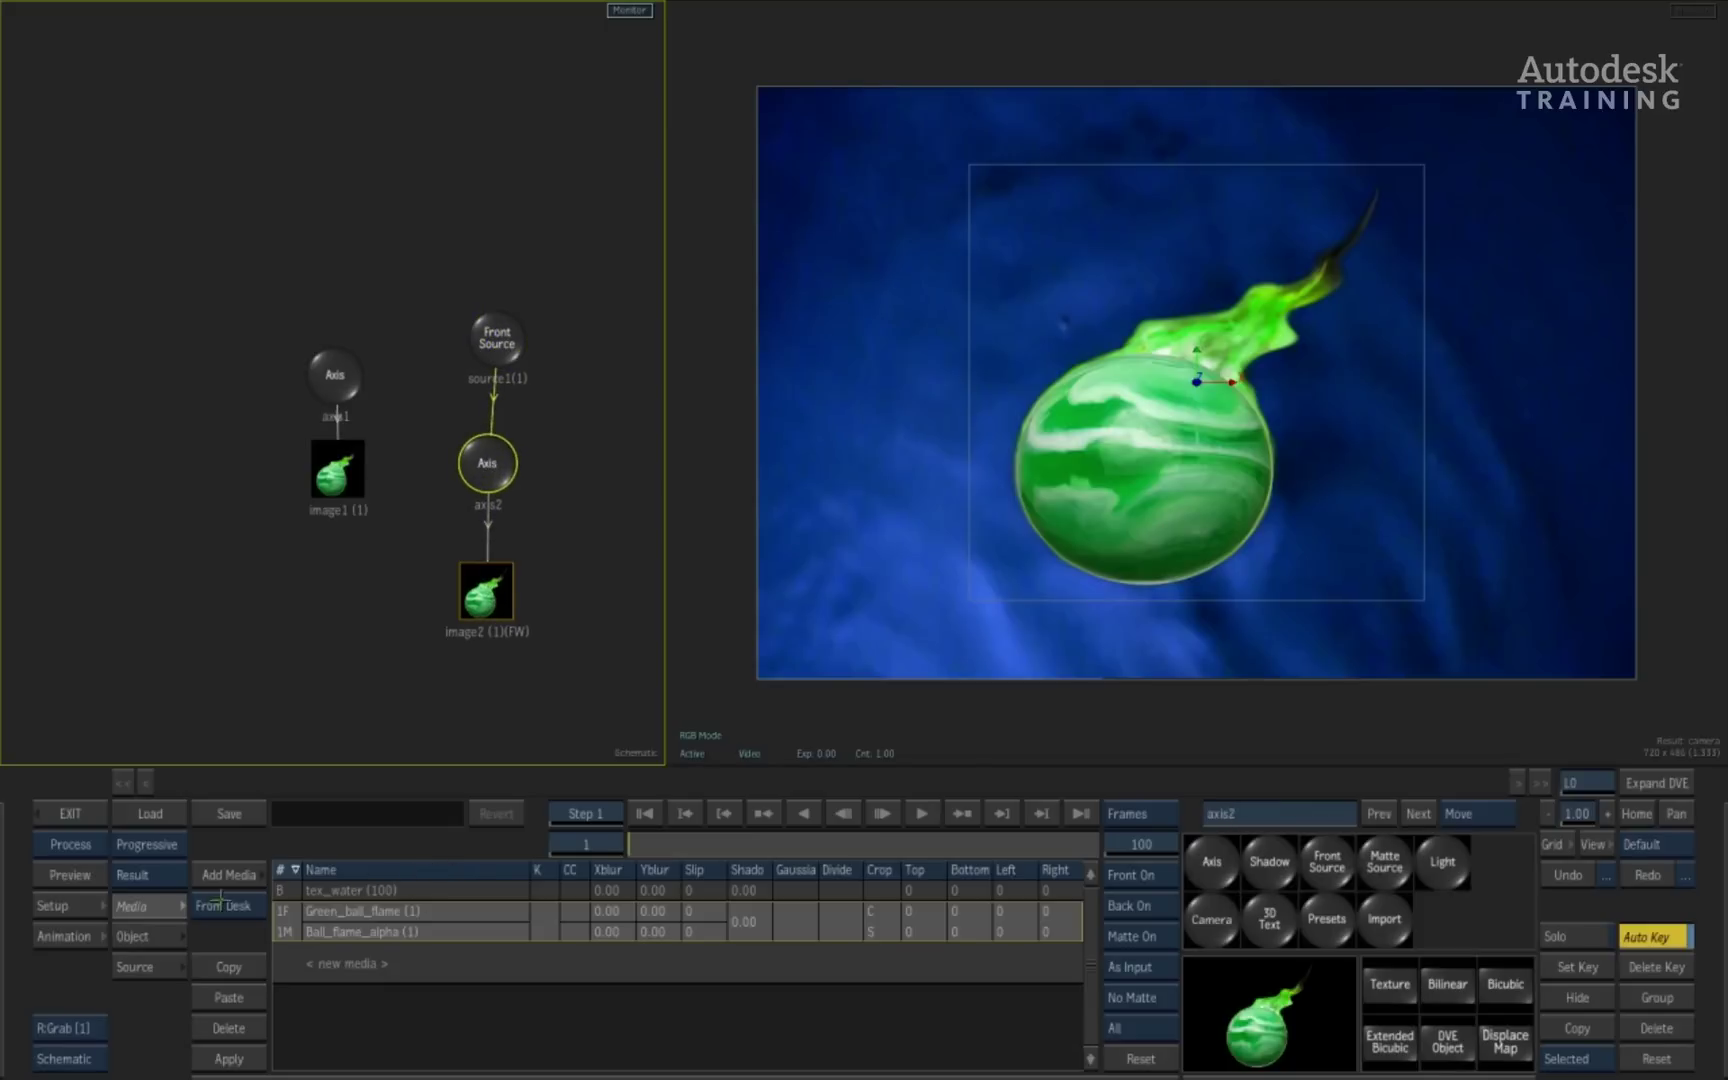
{"action": "left_click", "coordinate": [160, 941]}
{"action": "left_click_drag", "start_coordinate": [249, 934], "coordinate": [233, 884]}
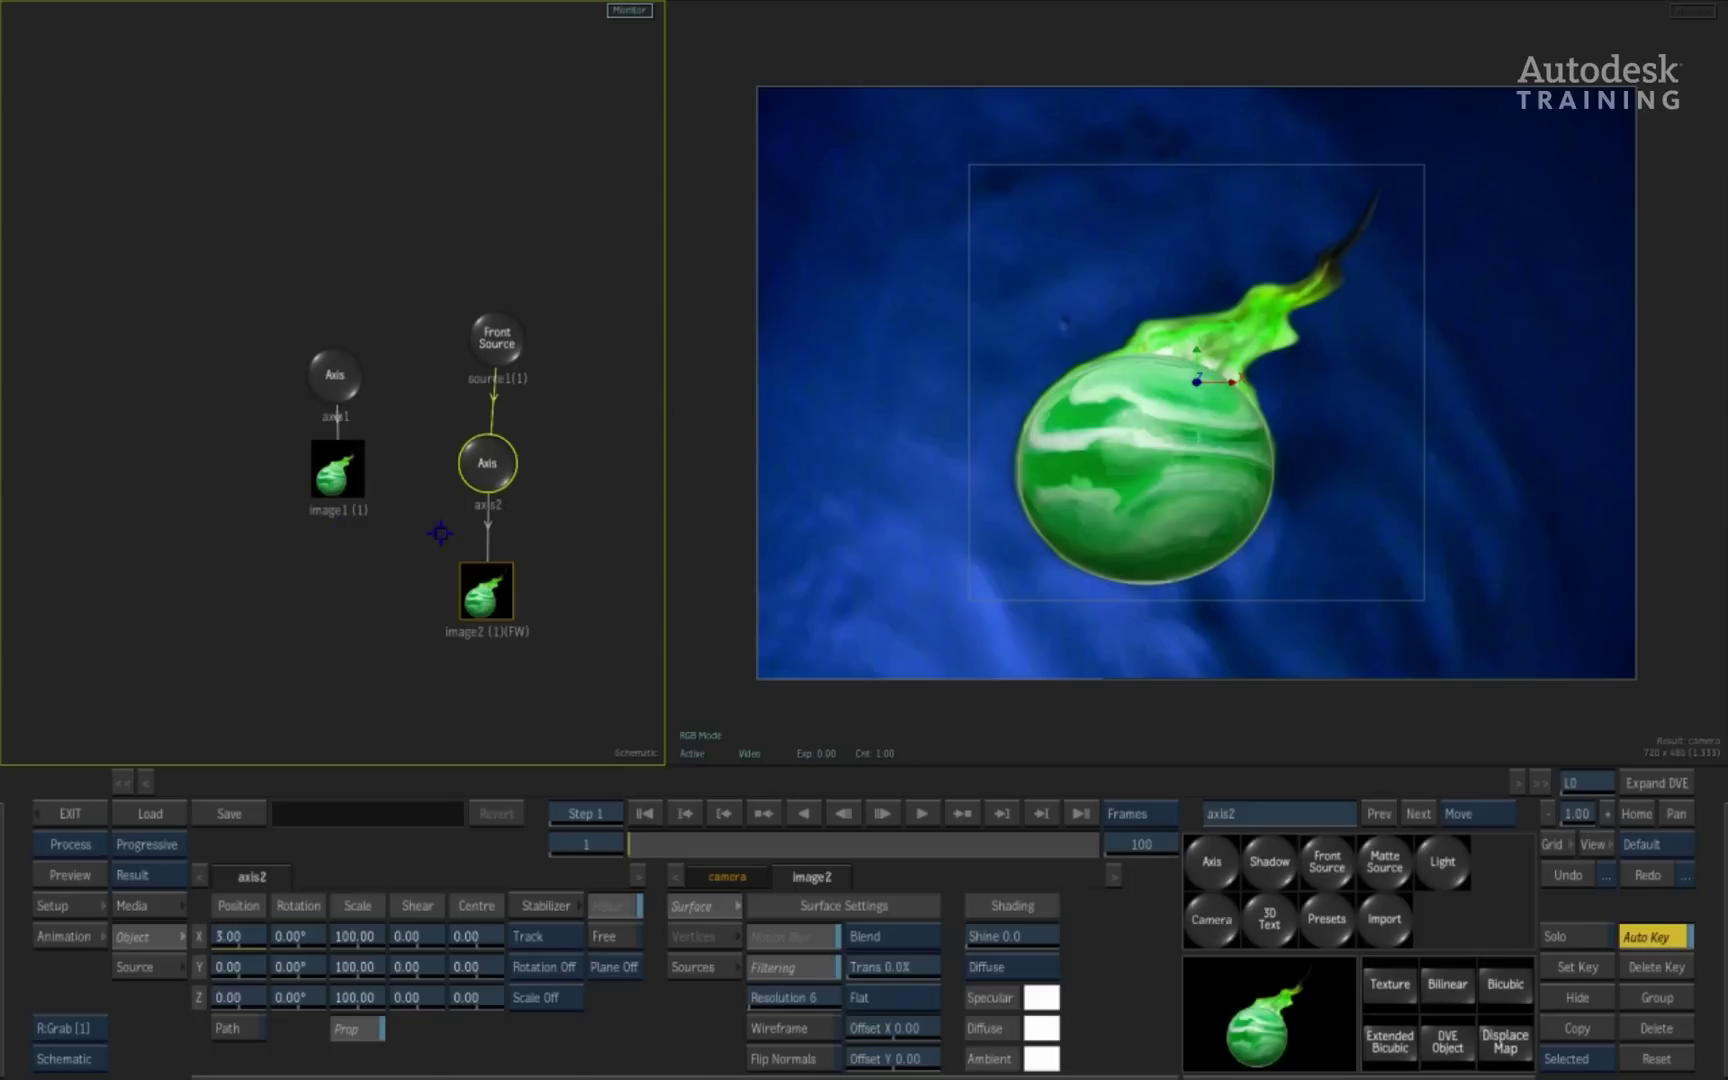
{"action": "left_click_drag", "start_coordinate": [499, 340], "coordinate": [478, 1031]}
{"action": "left_click", "coordinate": [160, 906]}
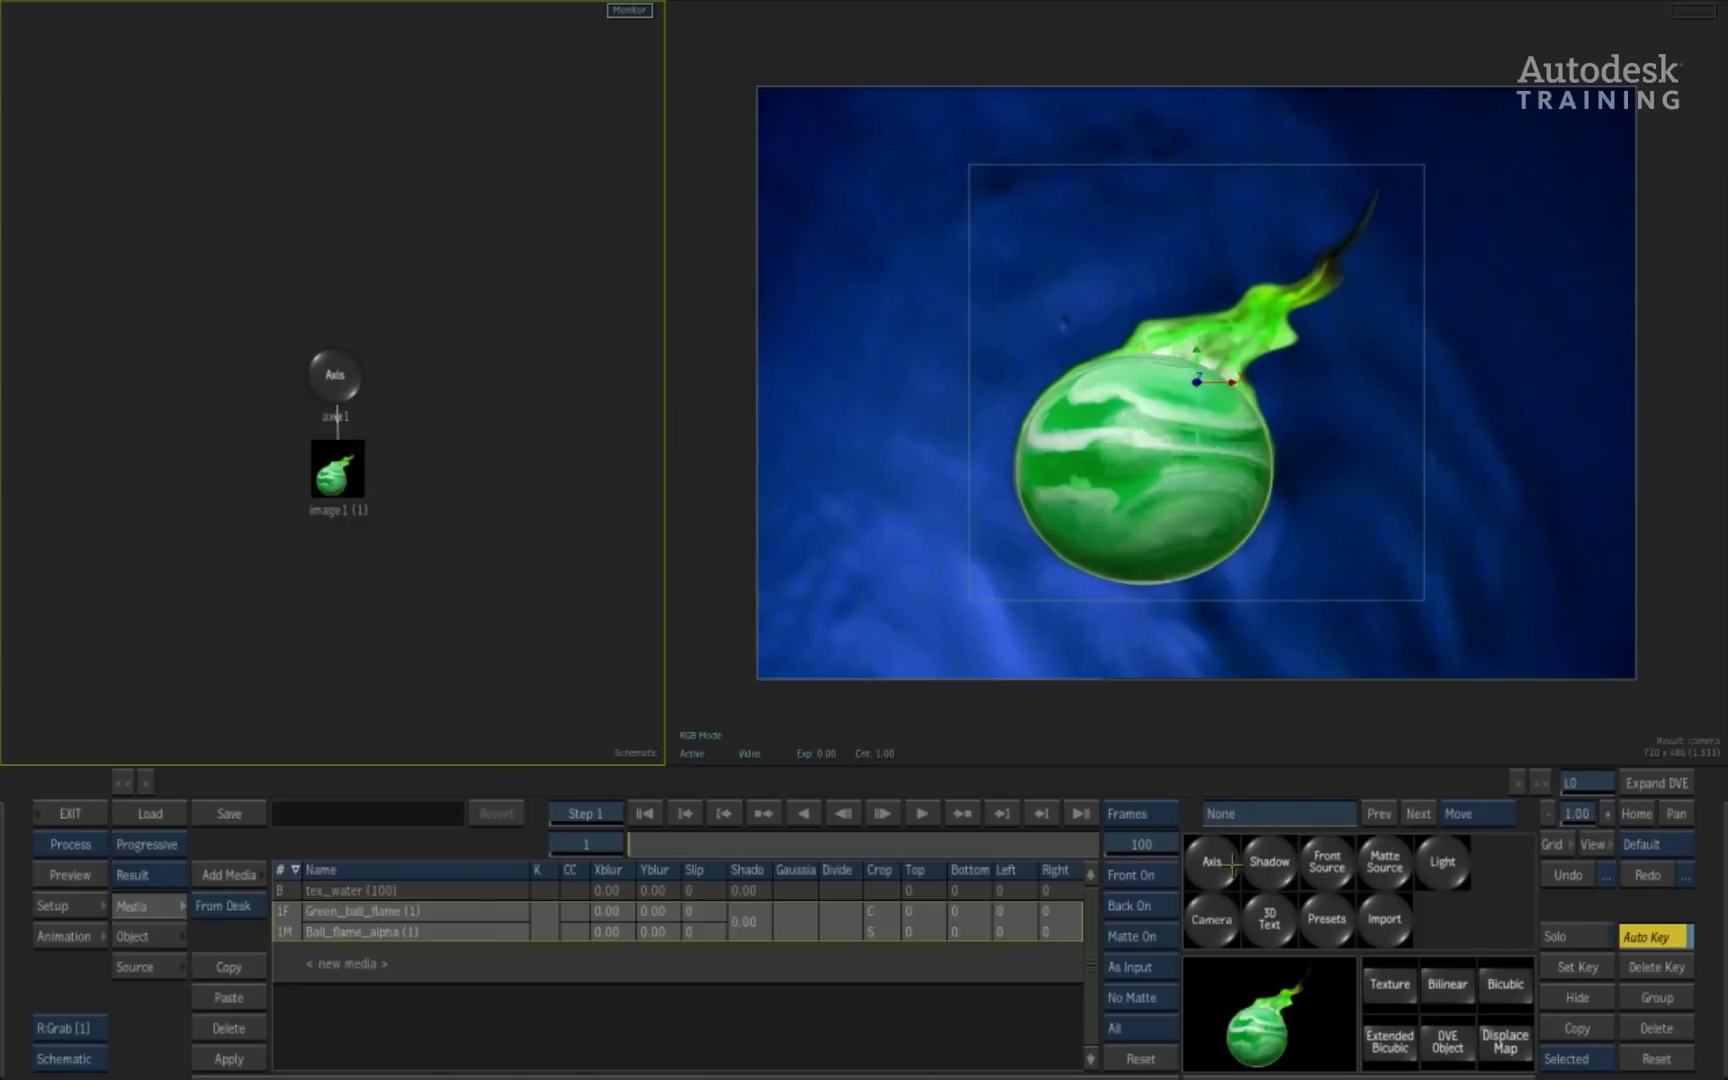
- Add a Matte Source branch (source1, axis2, image2) and place it in the schematic
{"action": "left_click", "coordinate": [1380, 864]}
{"action": "left_click", "coordinate": [480, 378]}
{"action": "left_click_drag", "start_coordinate": [484, 537], "coordinate": [474, 602]}
- Test an X offset on axis2, undo it, and move the Matte Source node above axis2
{"action": "left_click", "coordinate": [482, 452]}
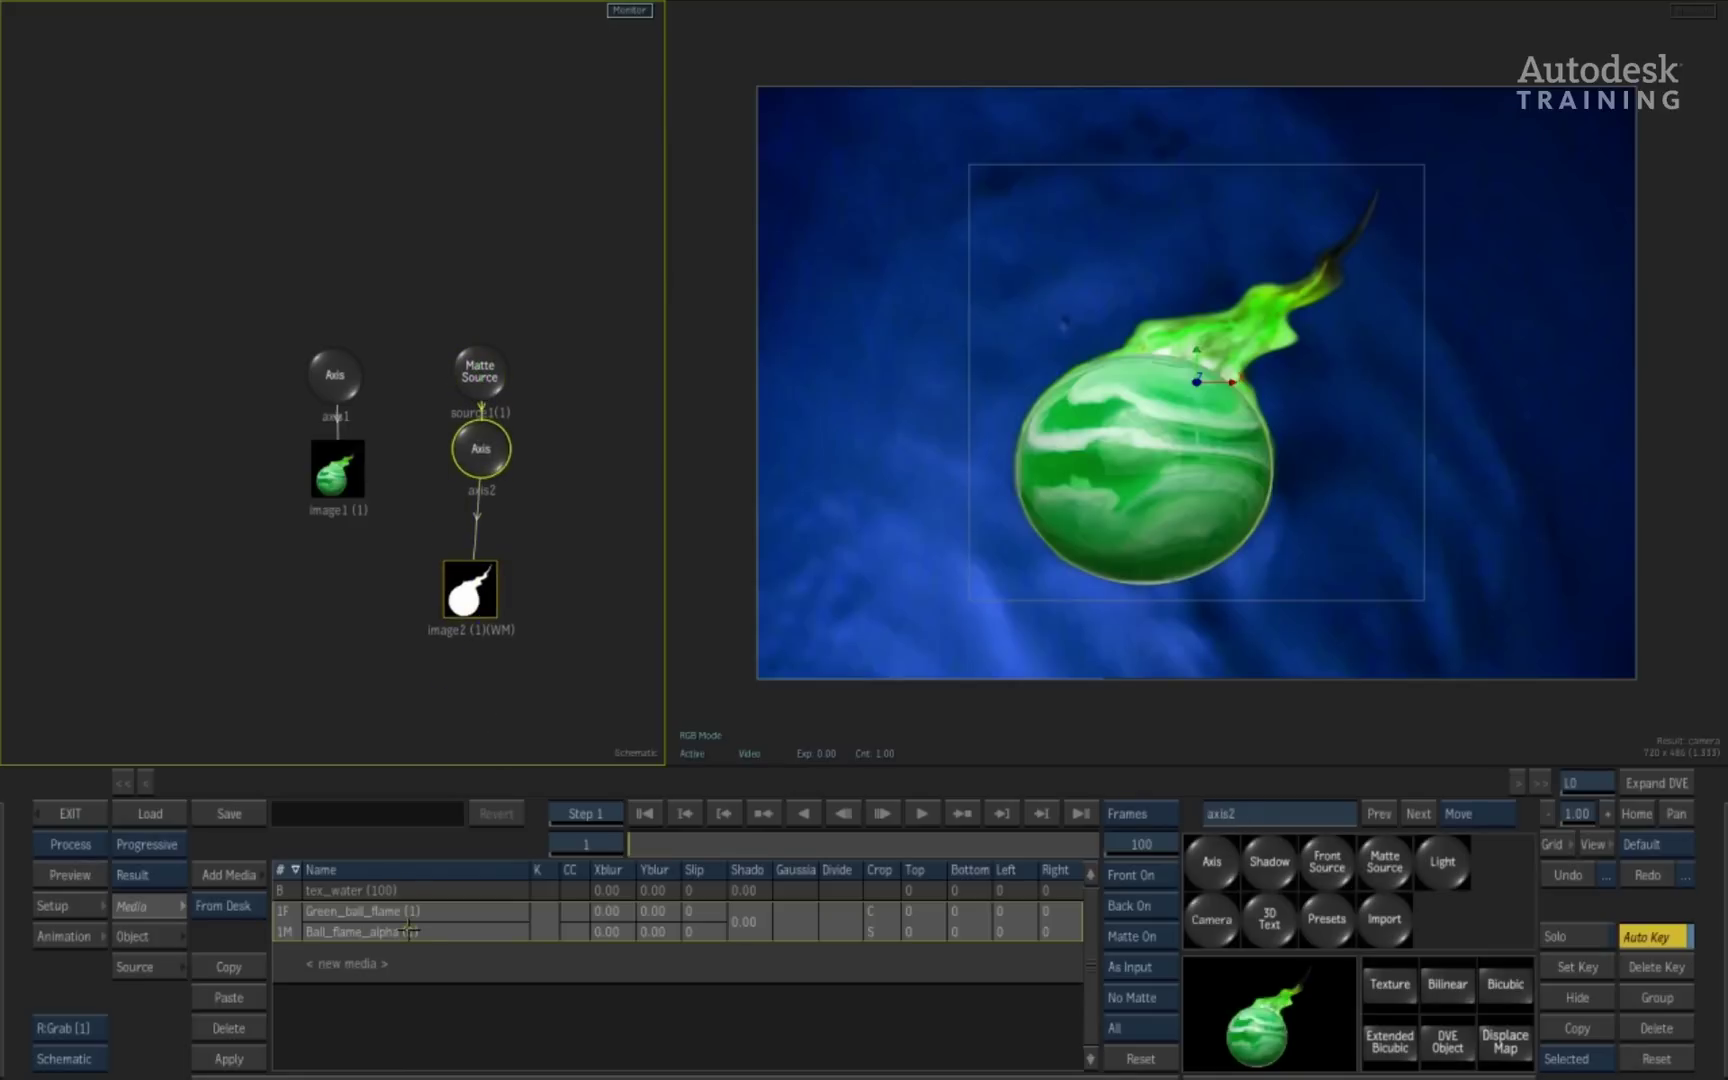
{"action": "left_click", "coordinate": [131, 937]}
{"action": "left_click_drag", "start_coordinate": [240, 937], "coordinate": [233, 926]}
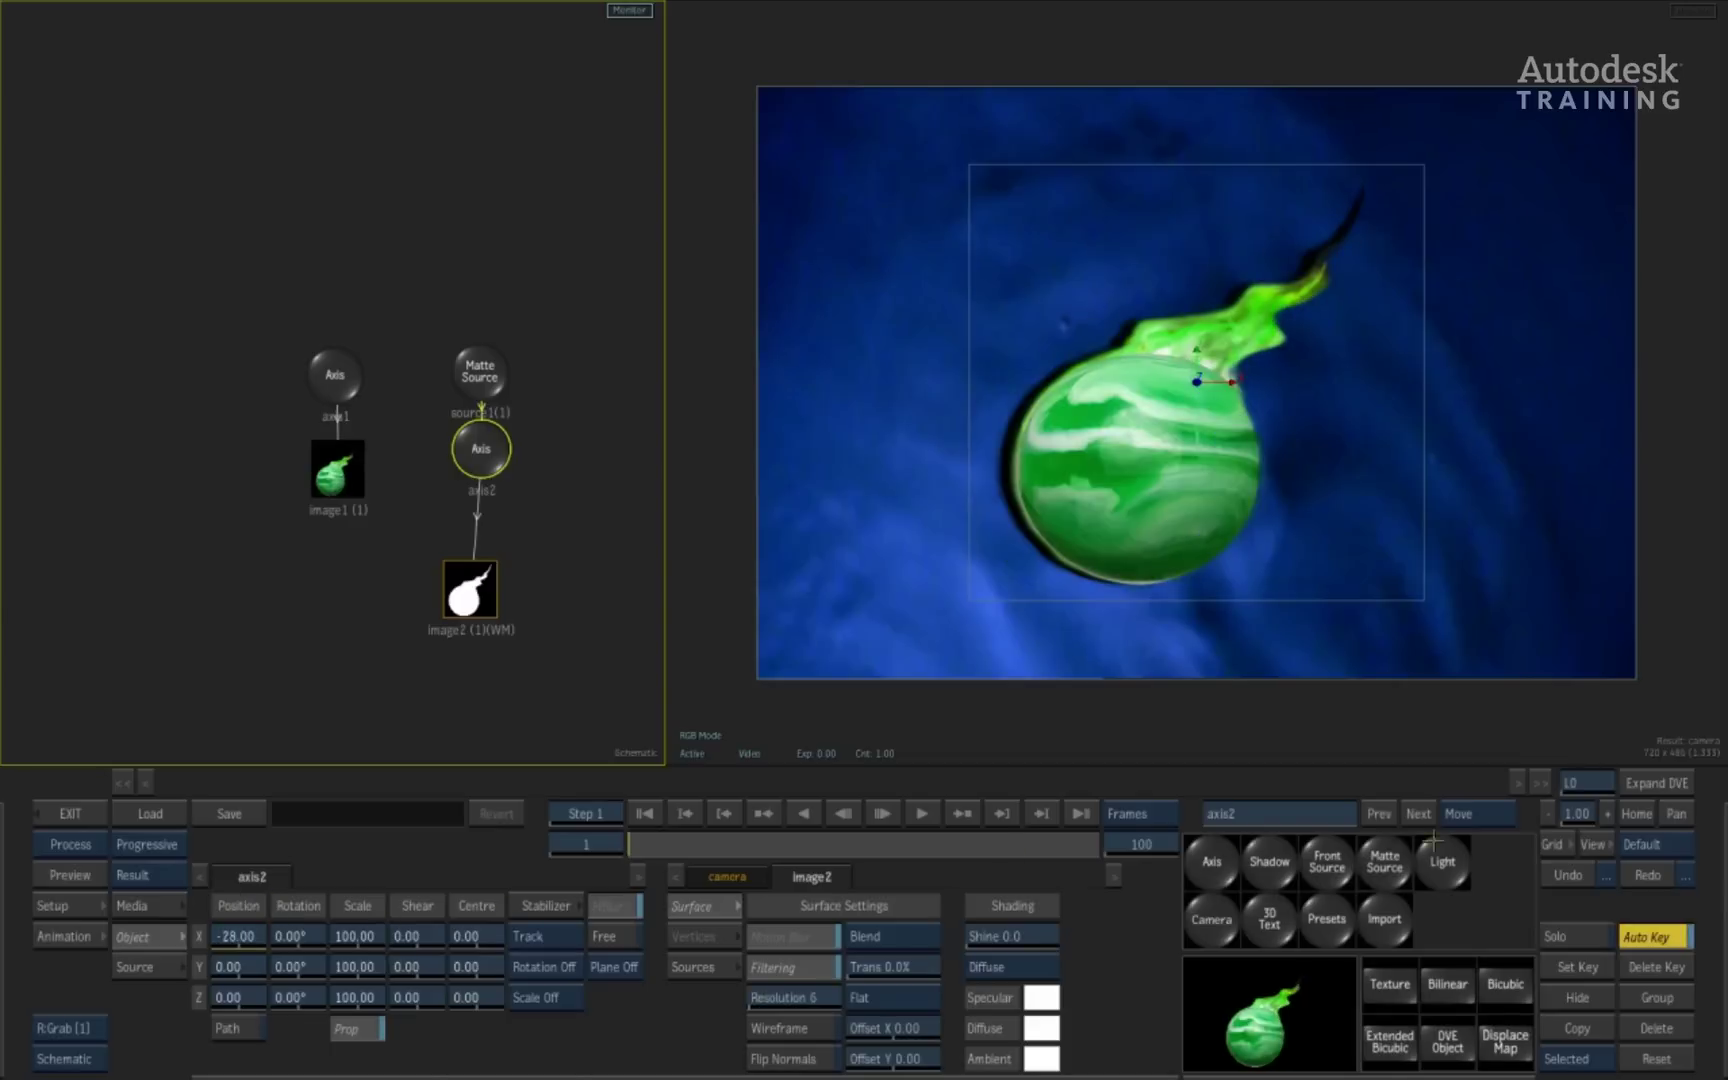
{"action": "left_click", "coordinate": [1568, 875]}
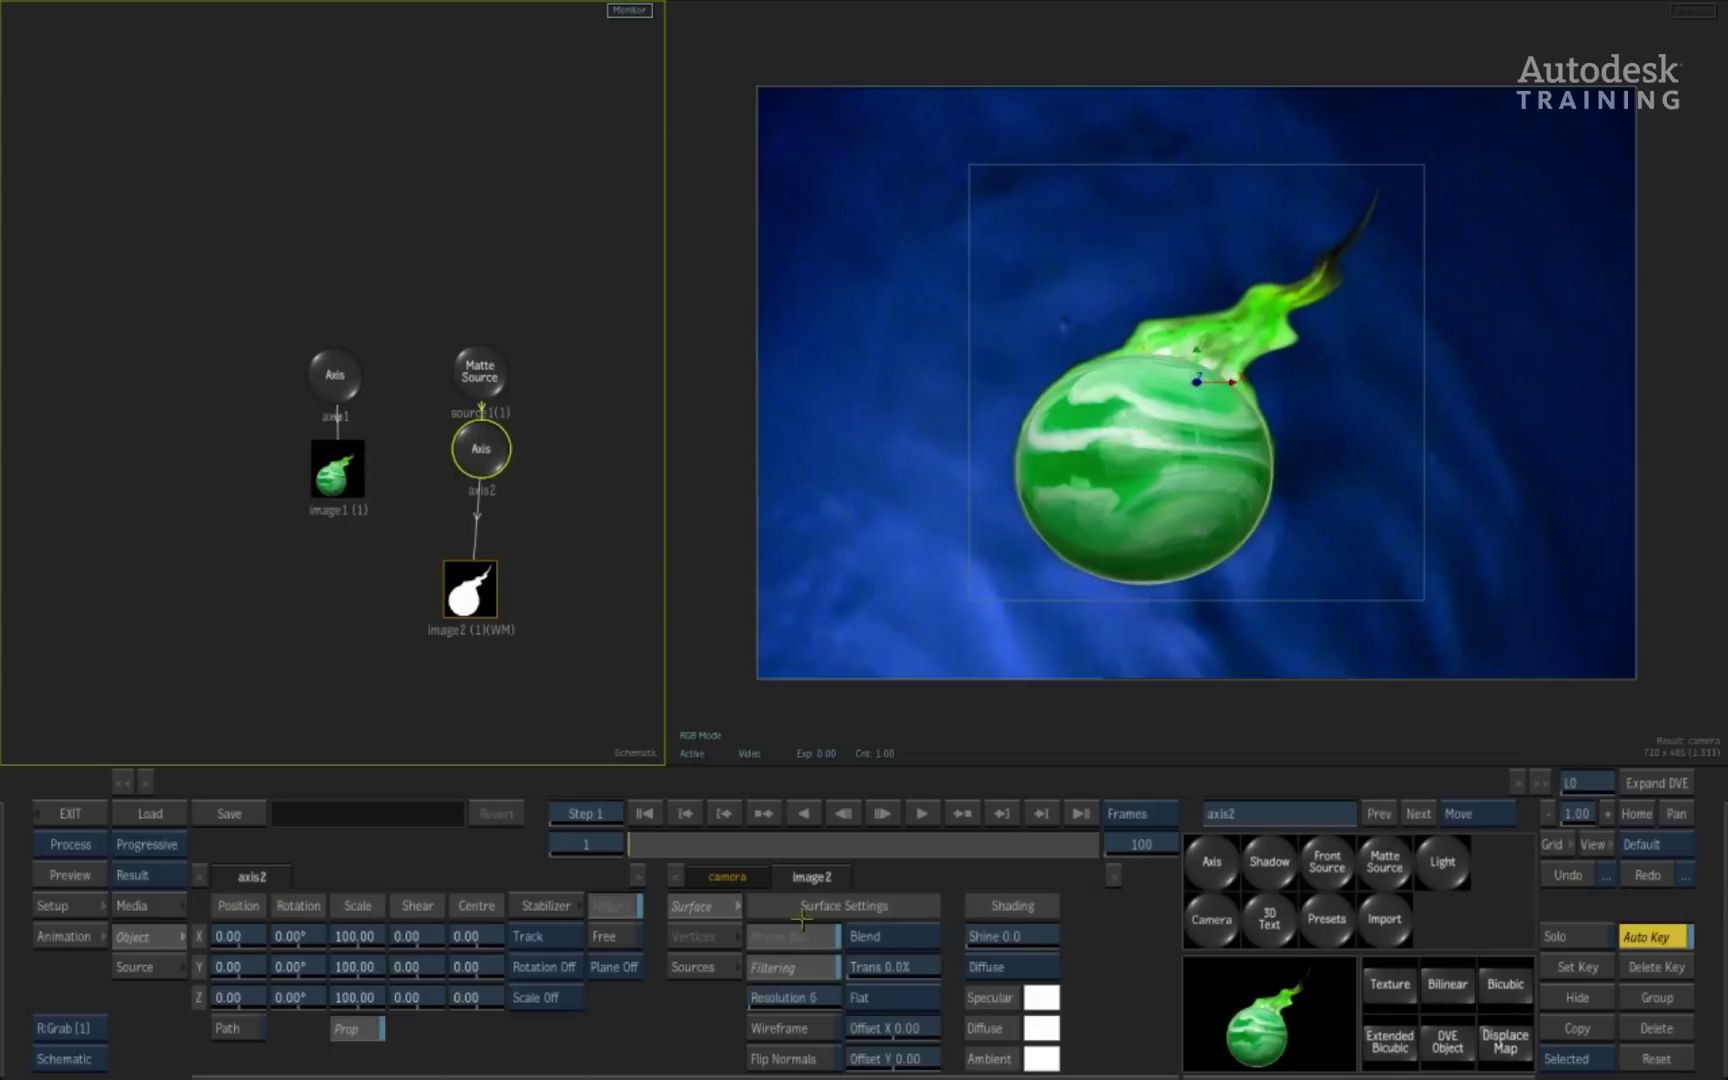
{"action": "left_click_drag", "start_coordinate": [515, 382], "coordinate": [497, 370]}
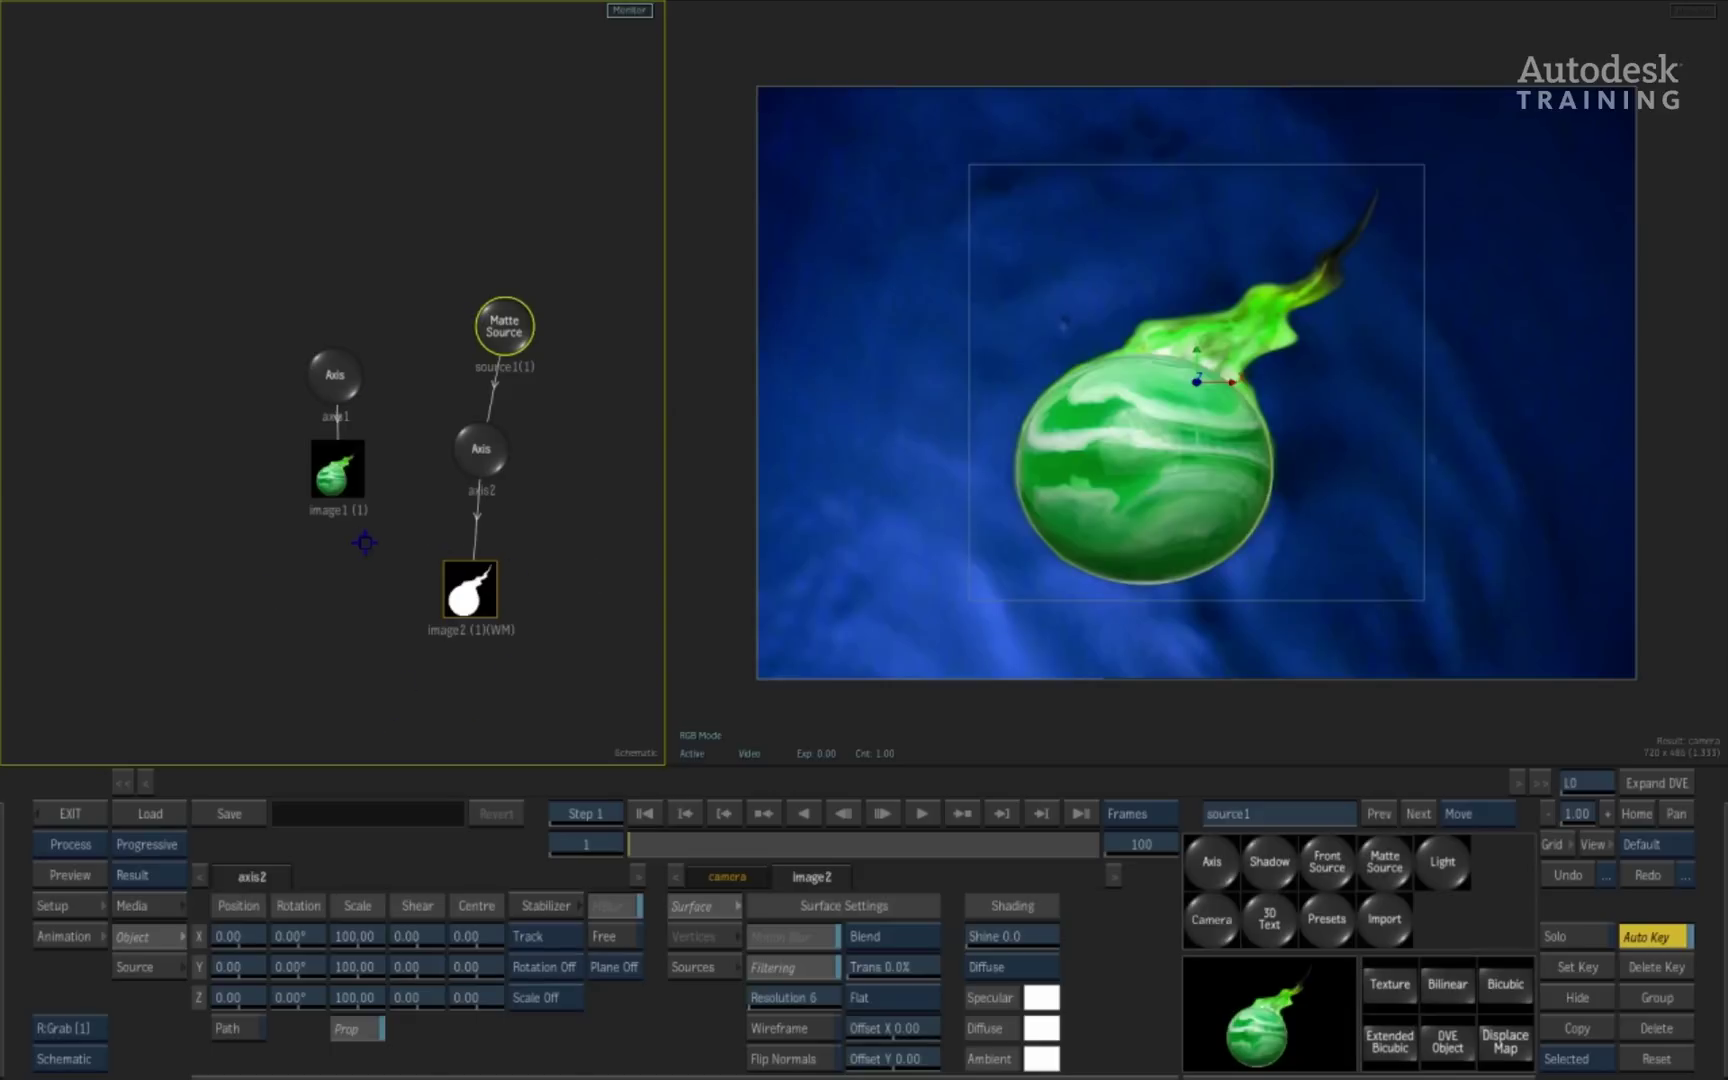
- Exit Action, clear all, and load BG001, BLUE and RED-PT into a fresh Action setup
{"action": "left_click", "coordinate": [85, 812]}
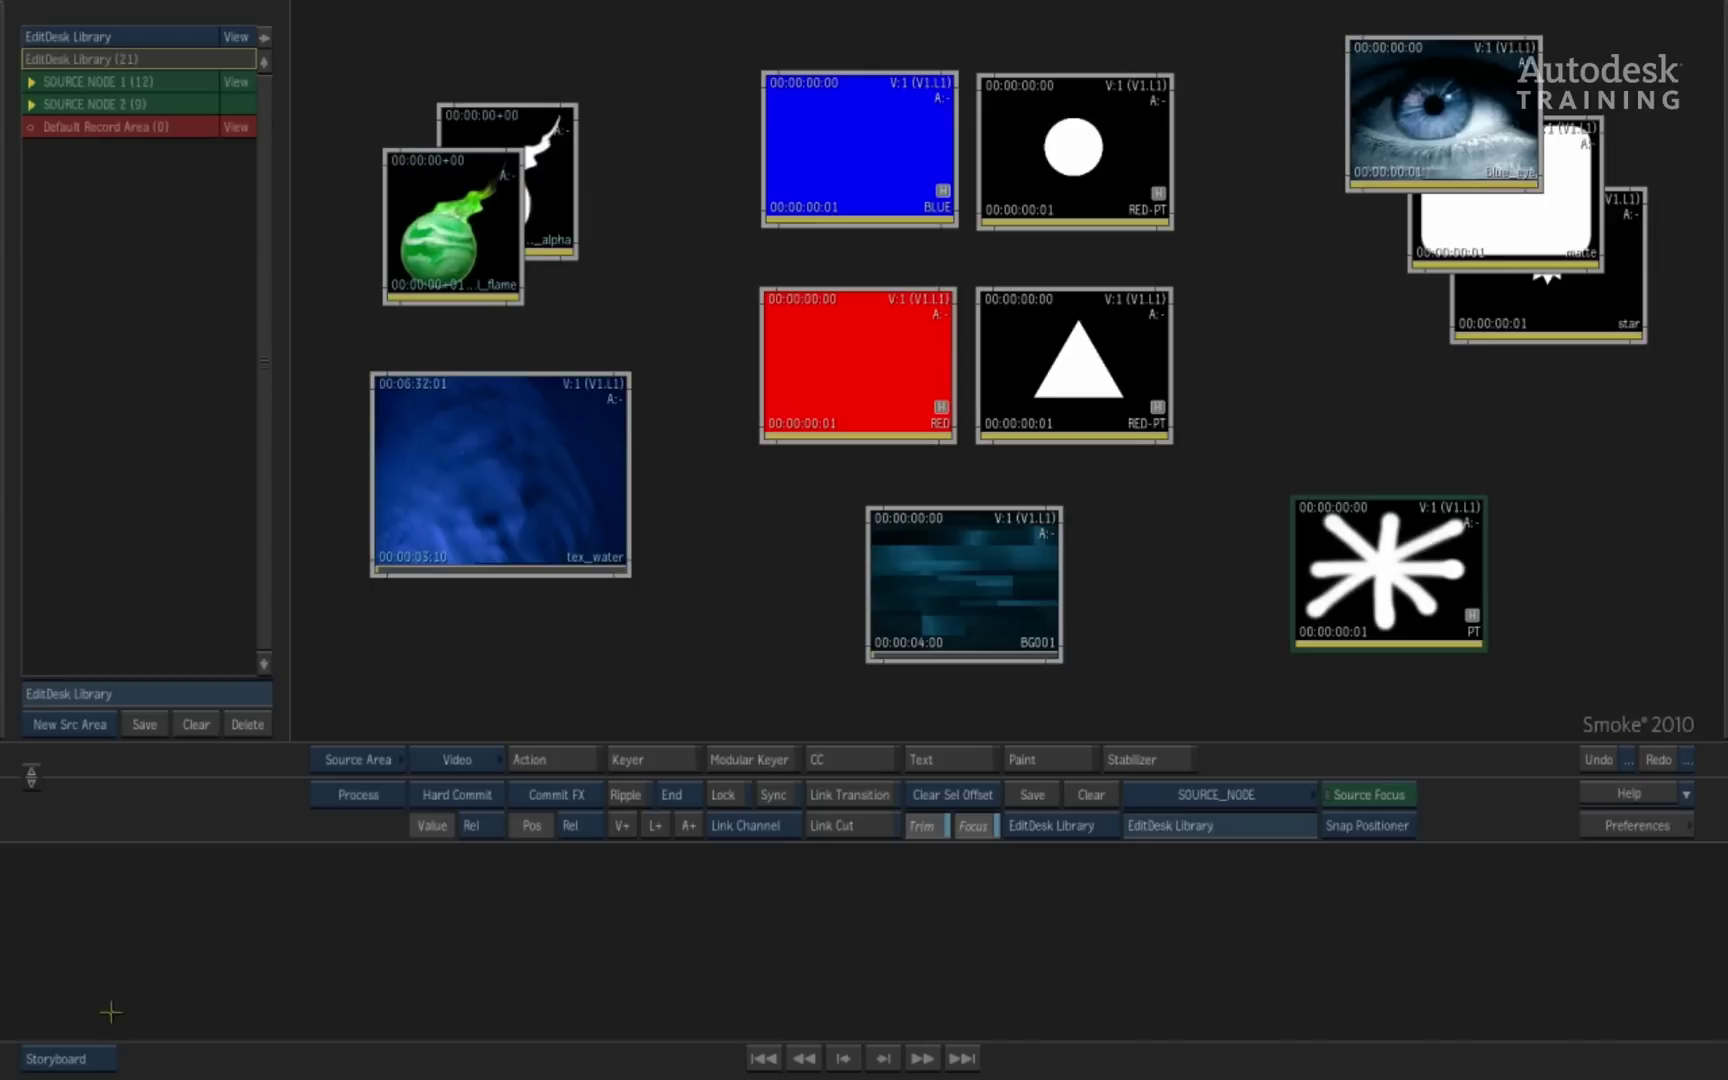
{"action": "left_click", "coordinate": [560, 767]}
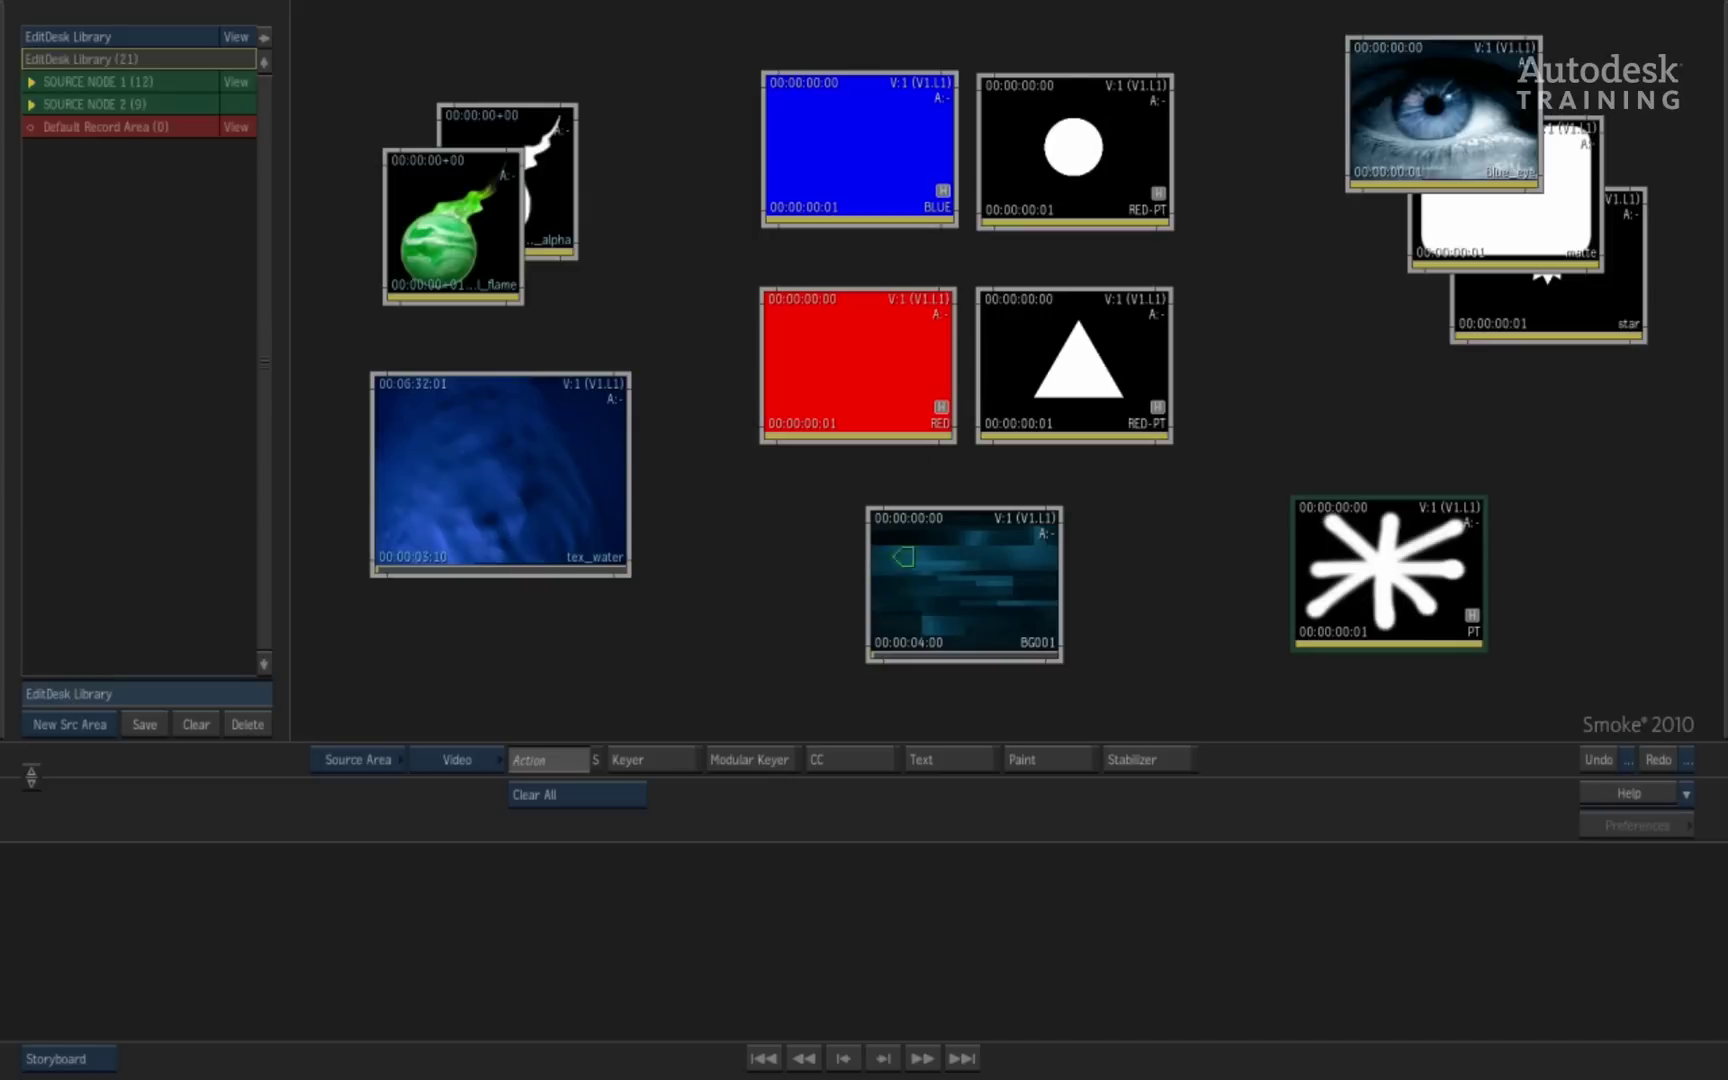
{"action": "left_click", "coordinate": [1138, 598]}
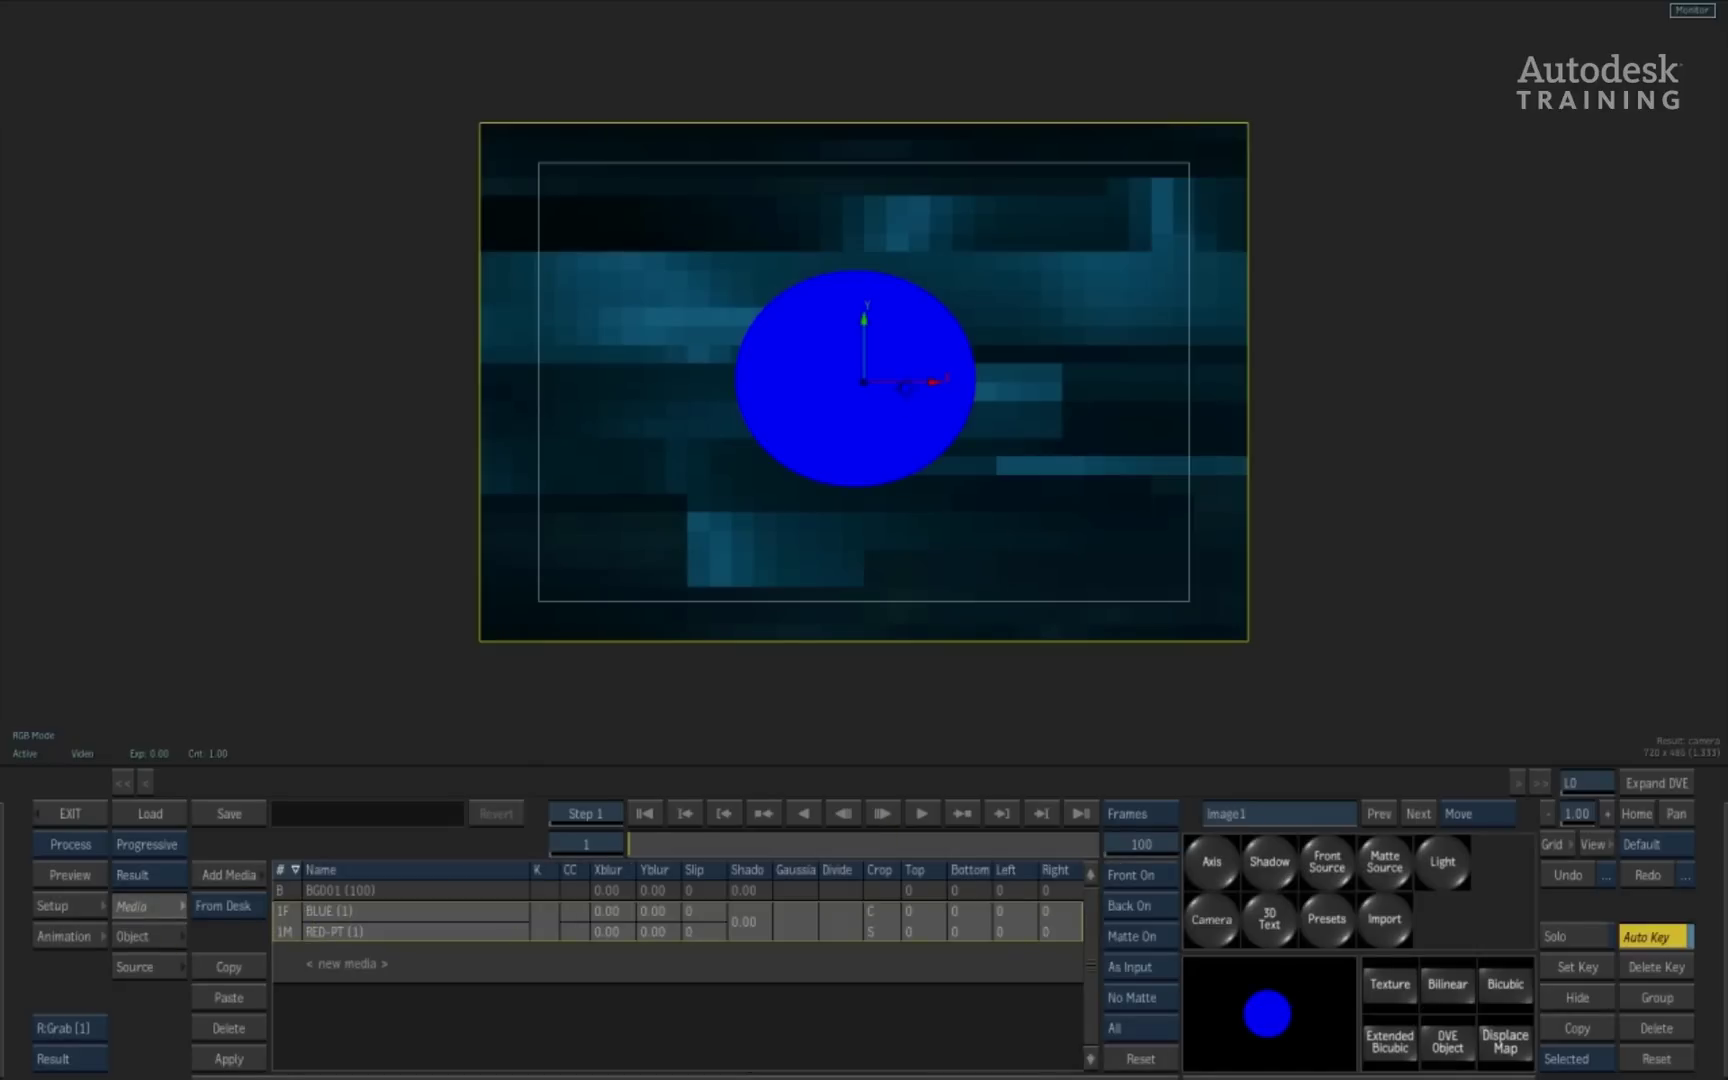
- Move the blue circle up-left and add RED keyed by RED-PT as a triangle to its right
{"action": "left_click_drag", "start_coordinate": [883, 379], "coordinate": [822, 405]}
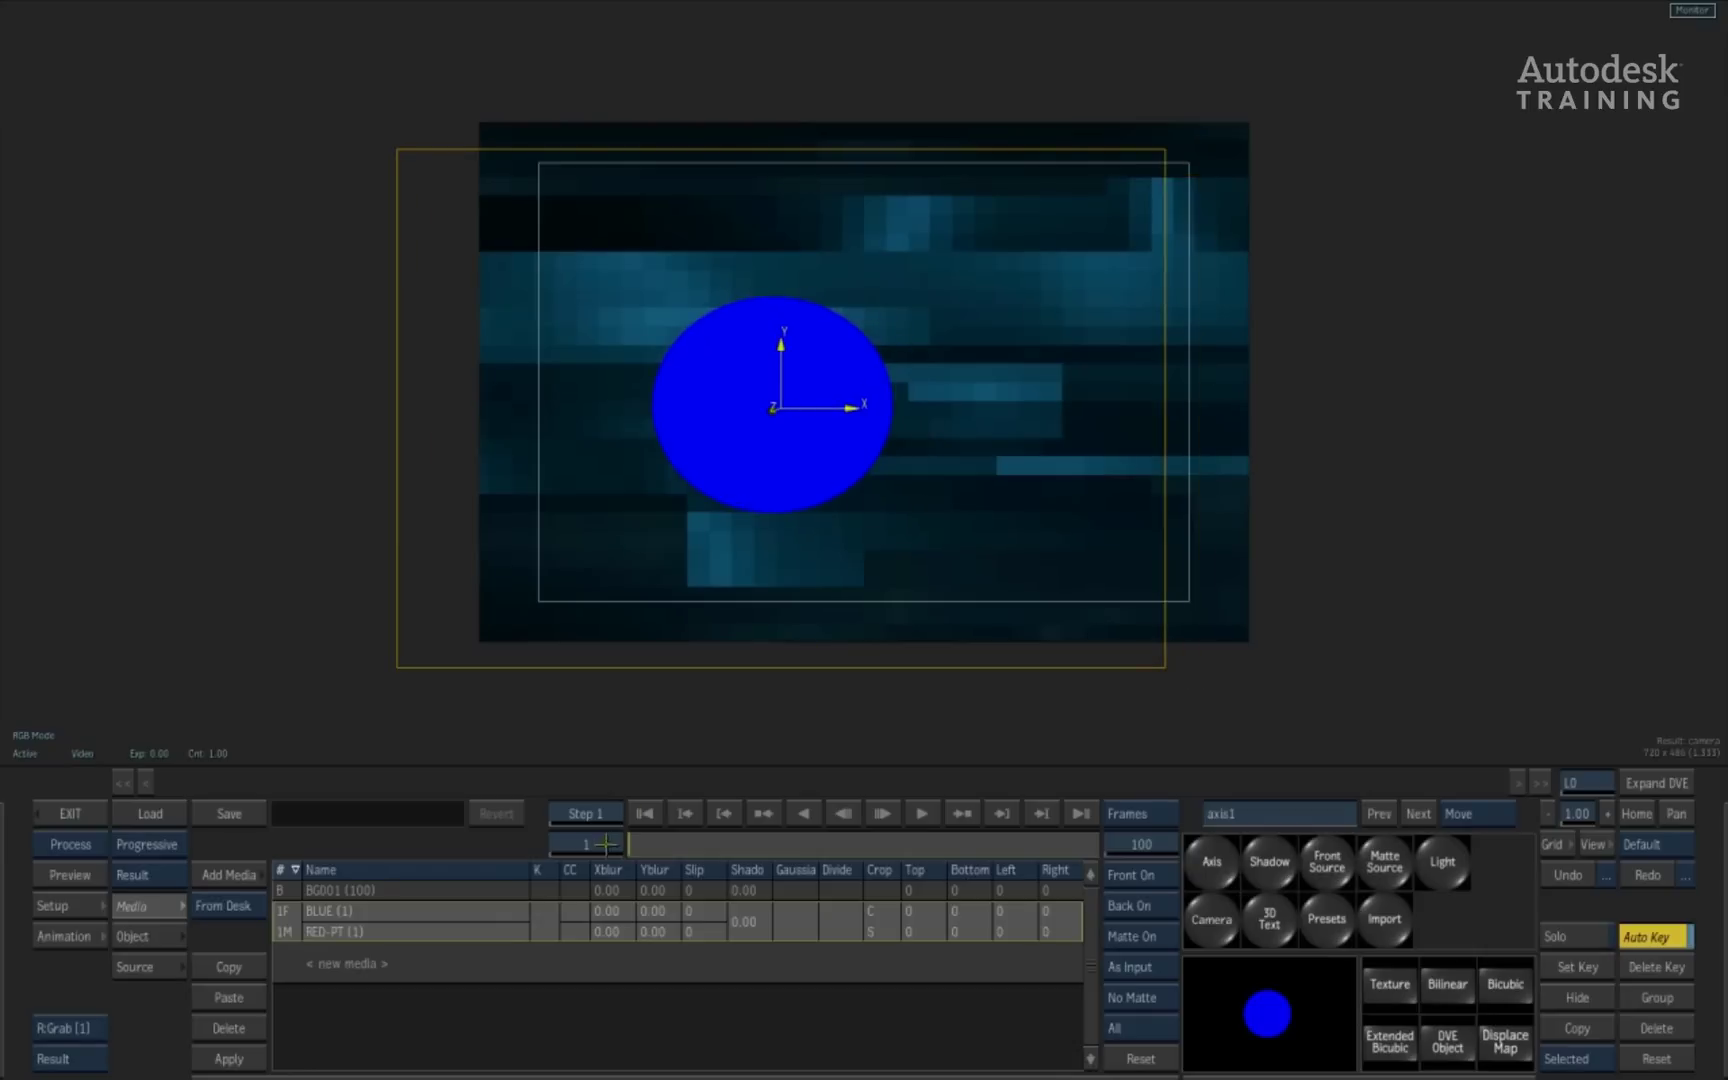
{"action": "left_click", "coordinate": [420, 965]}
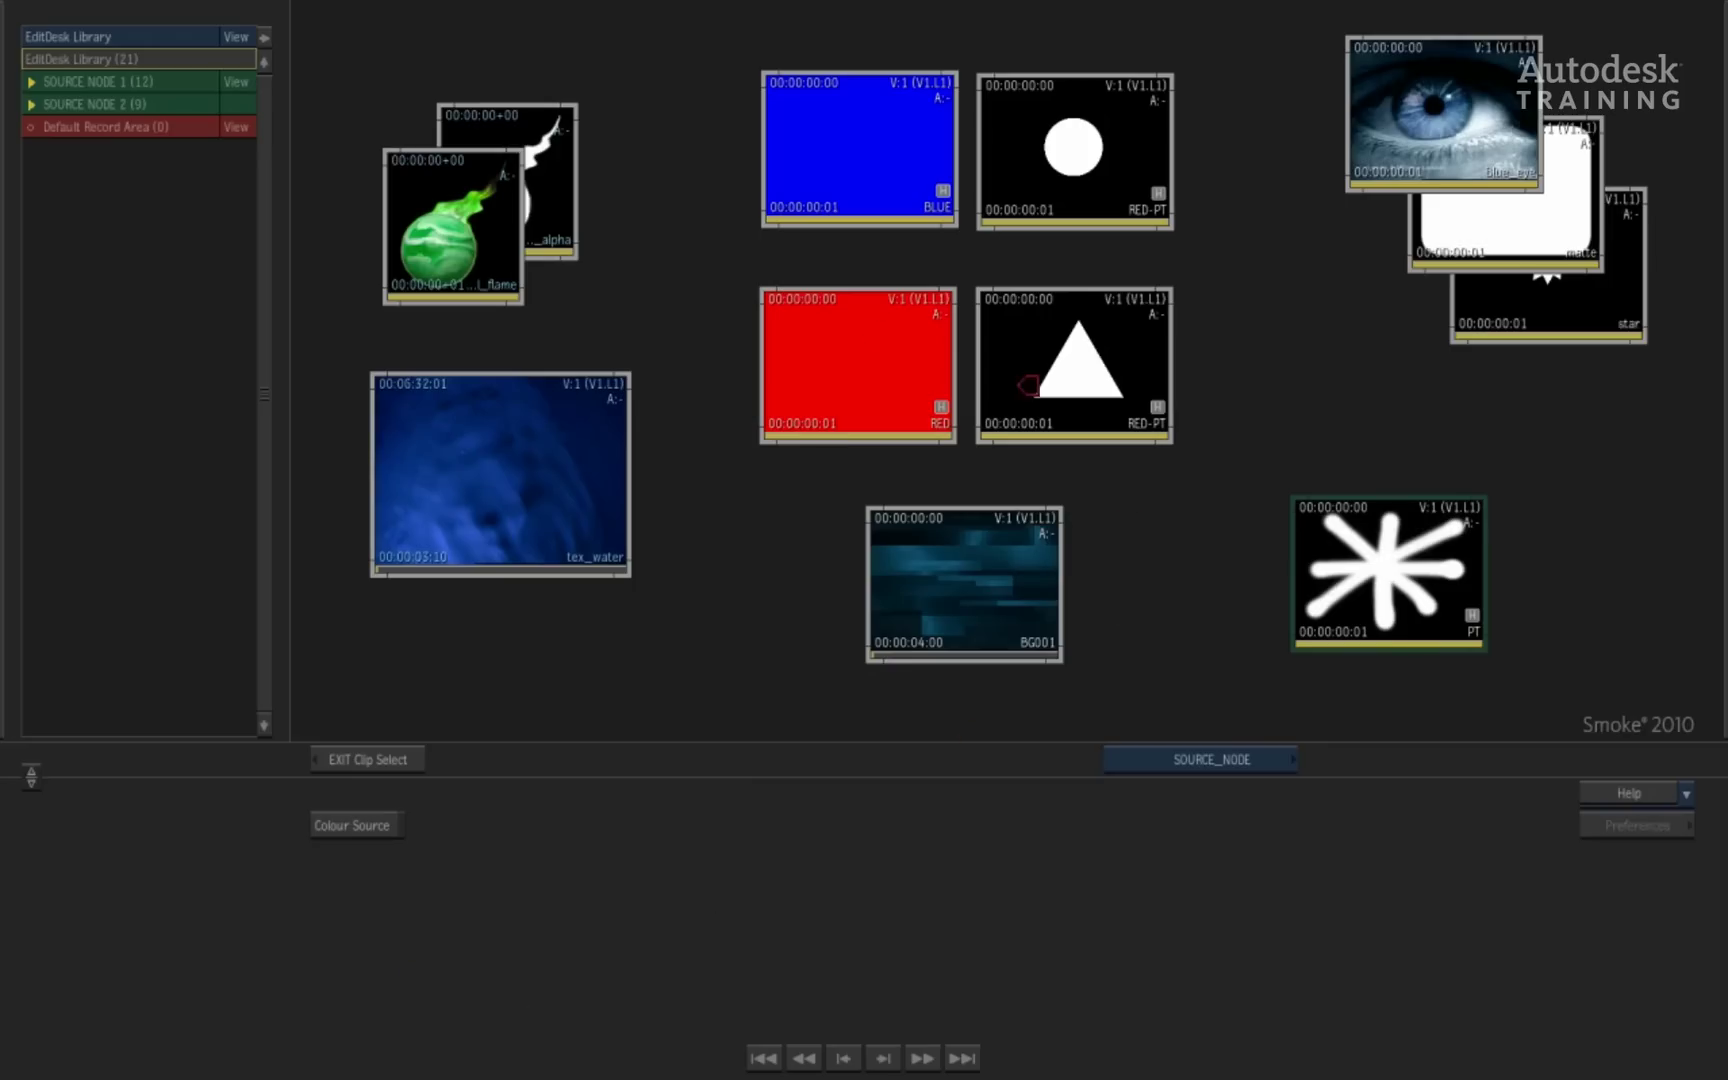
{"action": "left_click", "coordinate": [832, 312]}
{"action": "left_click", "coordinate": [1047, 304]}
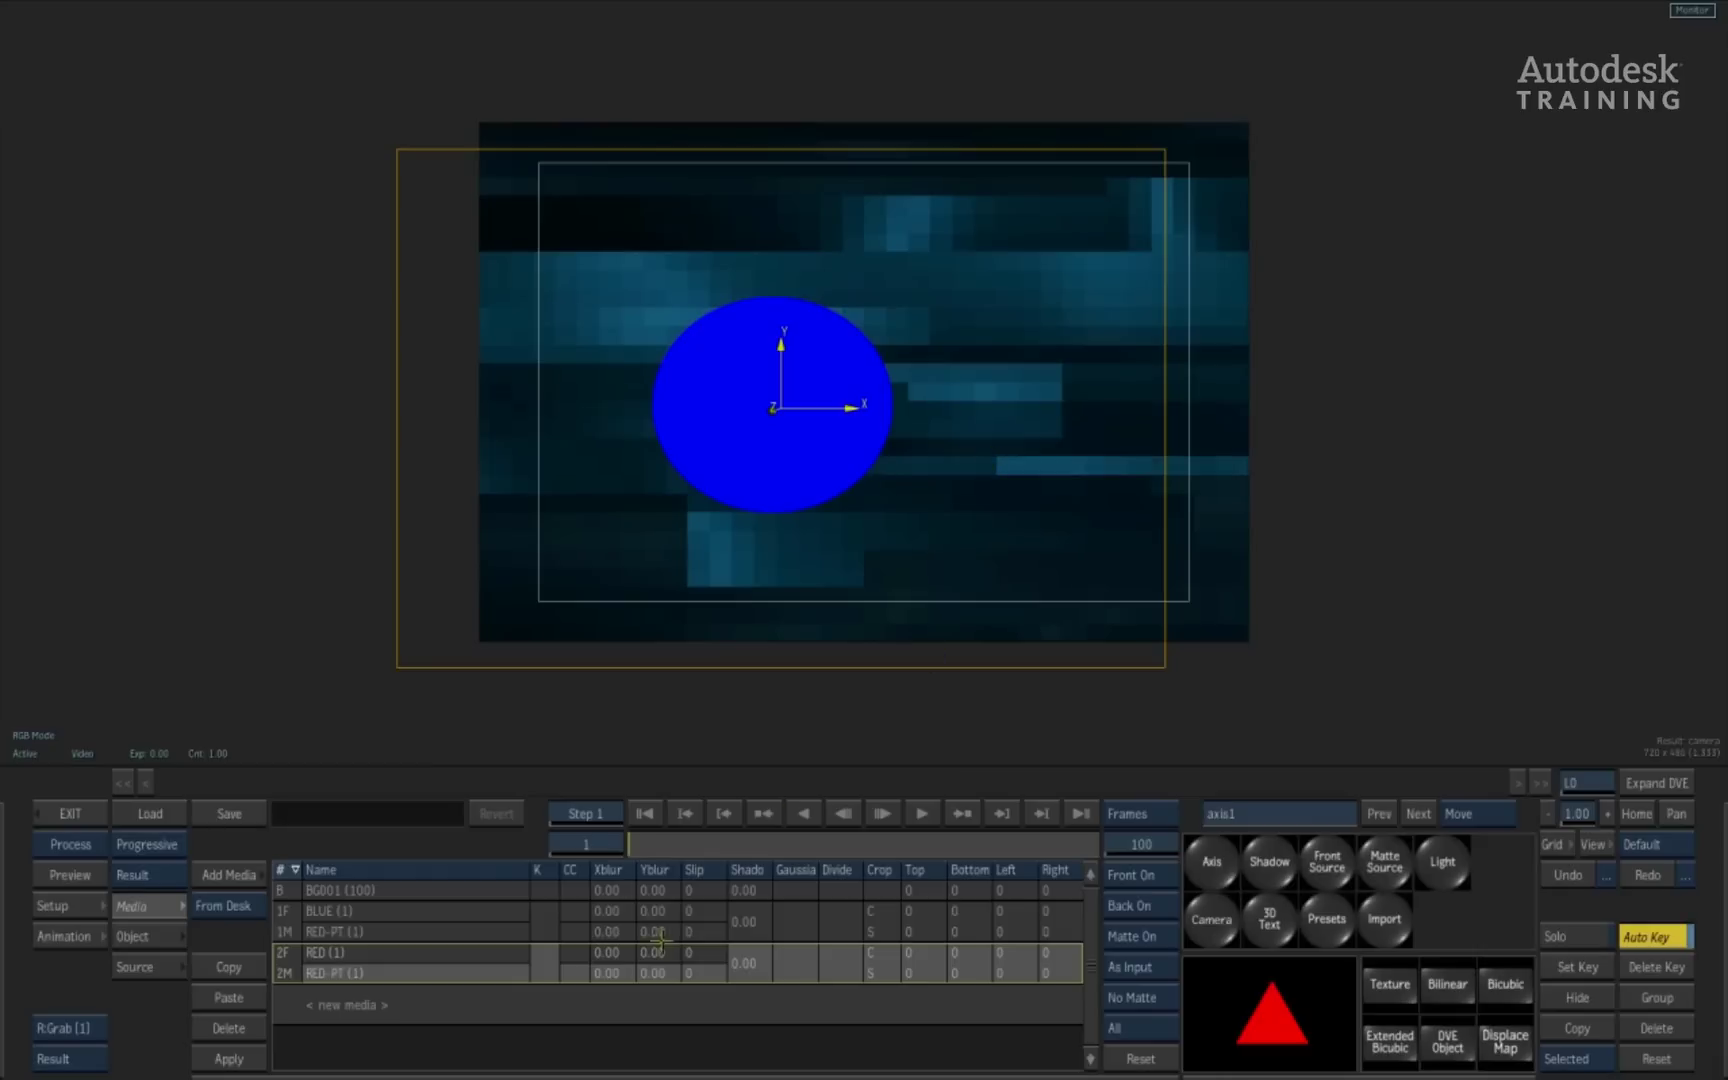
{"action": "double_click", "coordinate": [1308, 996]}
{"action": "left_click_drag", "start_coordinate": [903, 390], "coordinate": [1026, 408]}
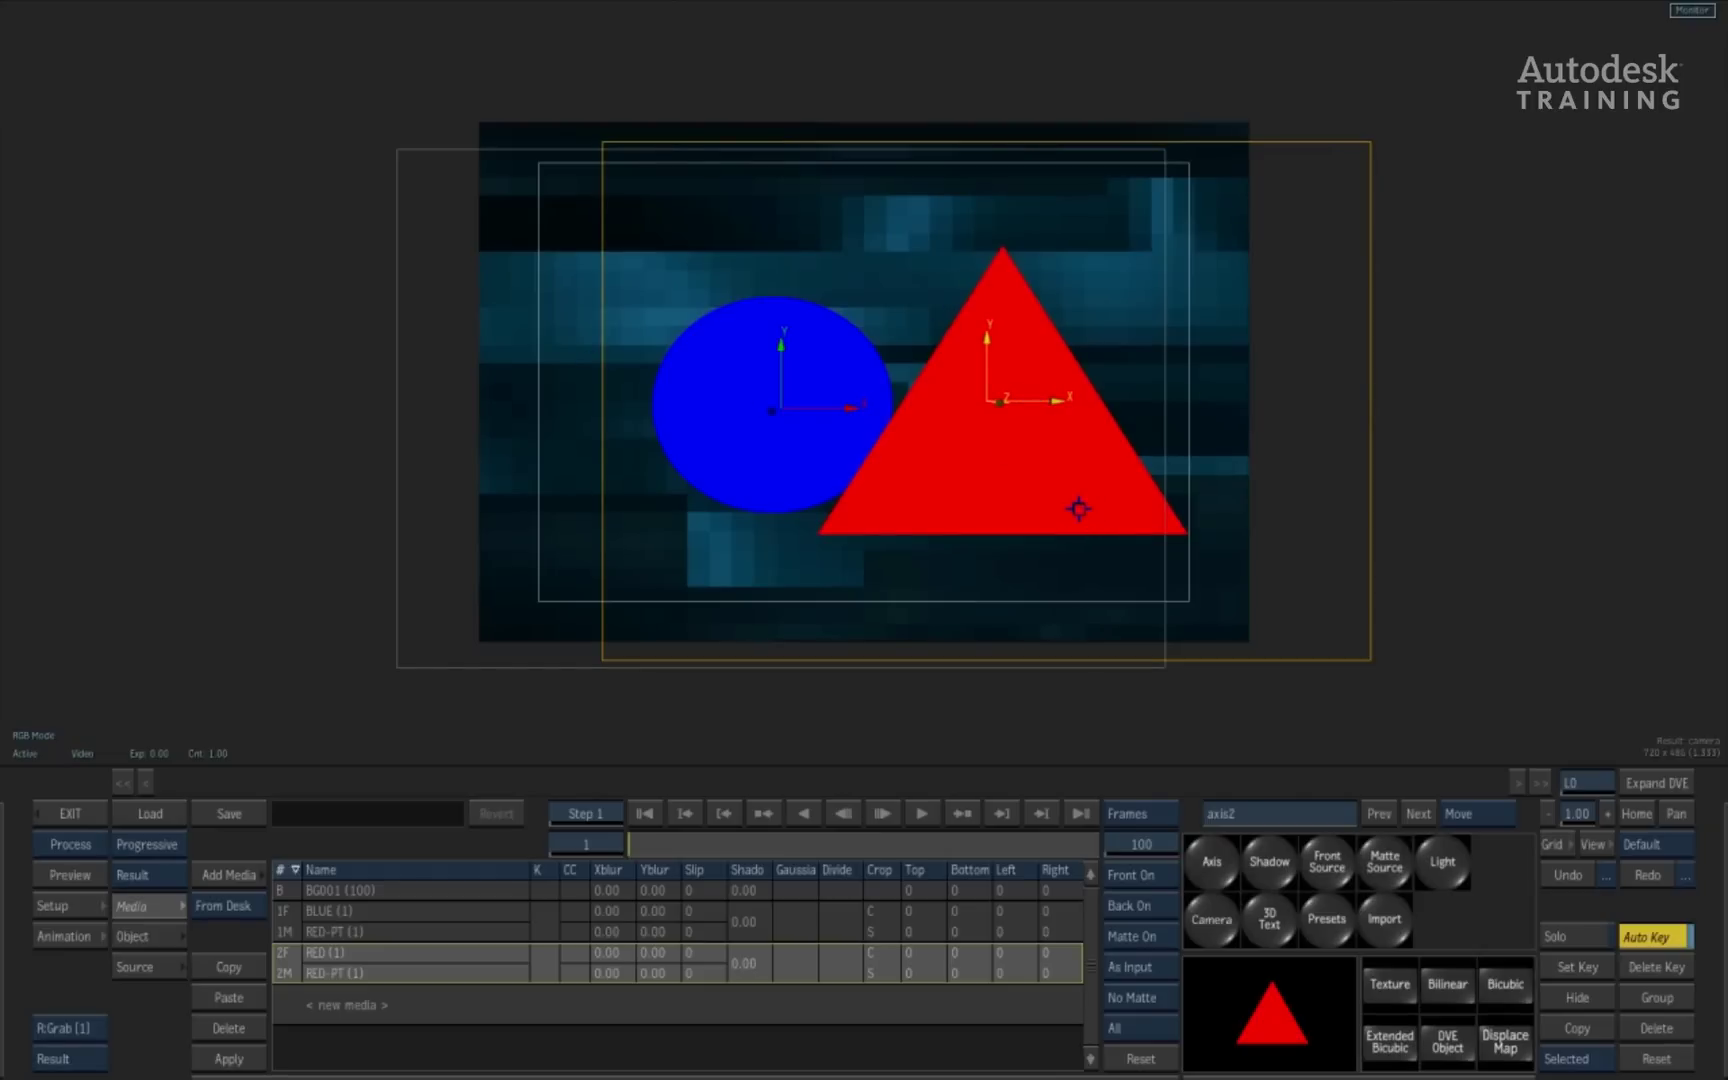
- Show the schematic beside the result and line up both shape branches' axis and image nodes
{"action": "key", "text": "alt+2"}
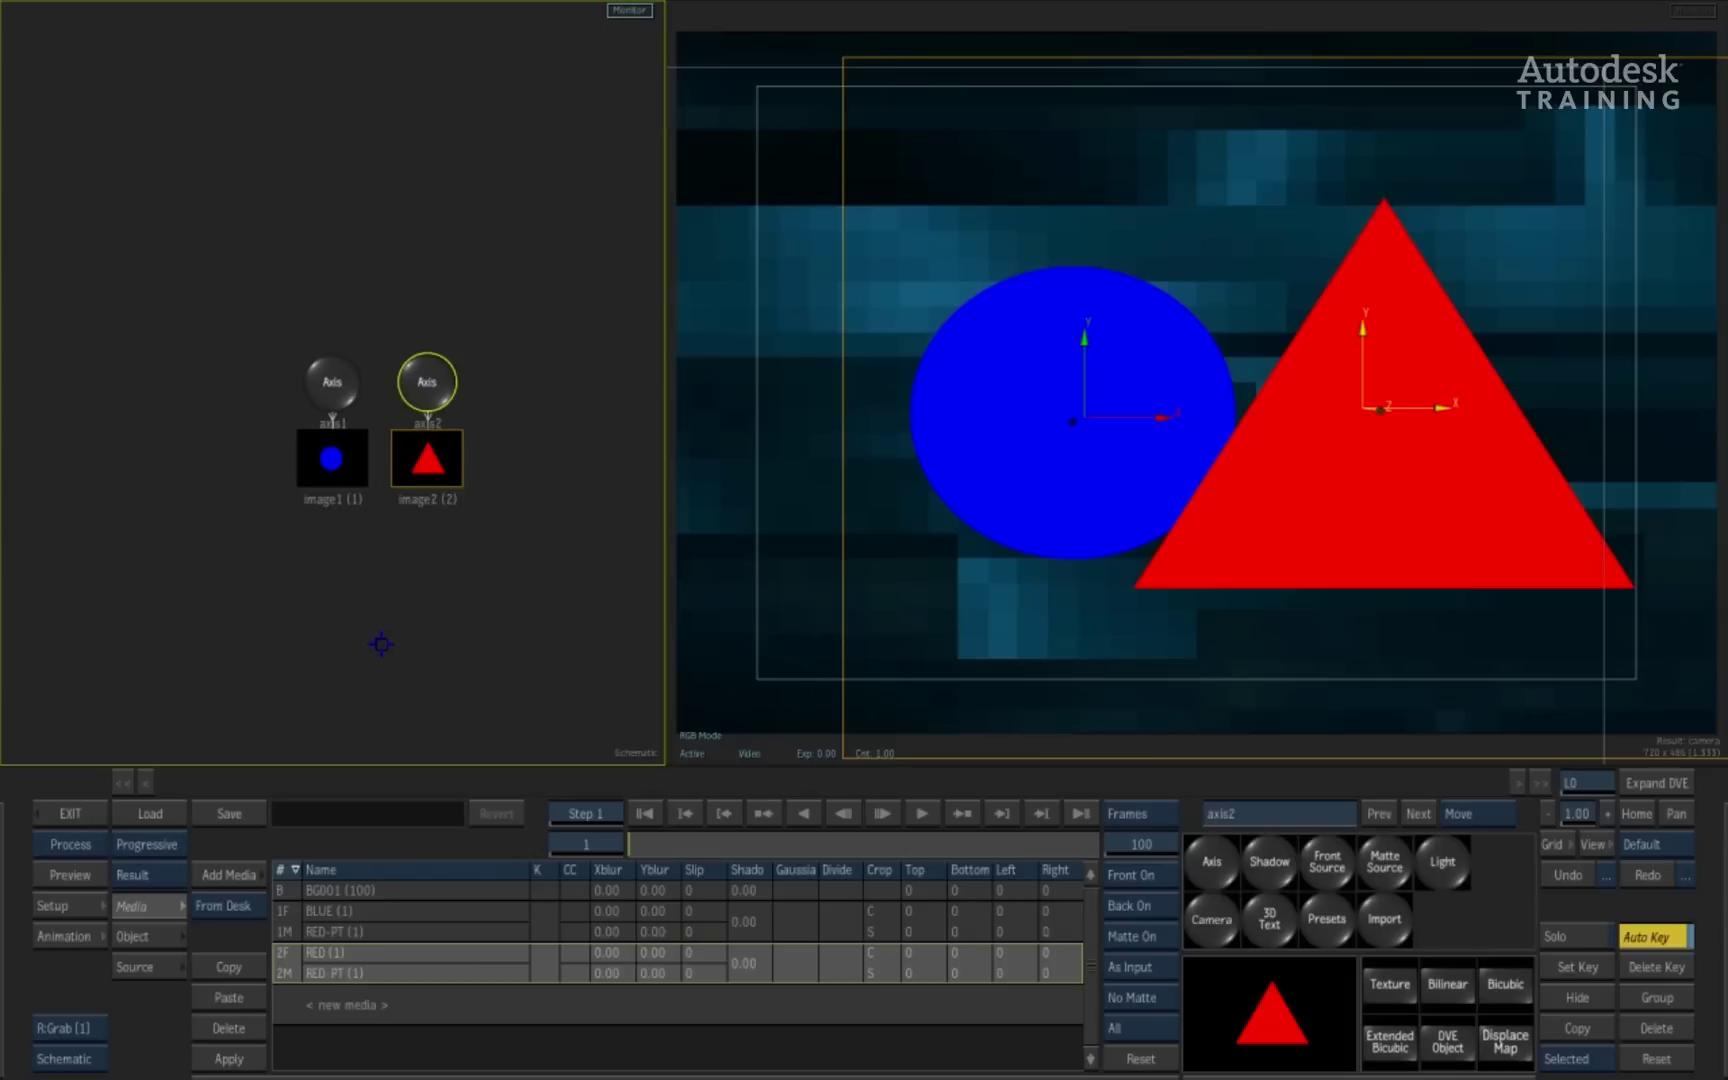
{"action": "left_click_drag", "start_coordinate": [435, 465], "coordinate": [439, 485]}
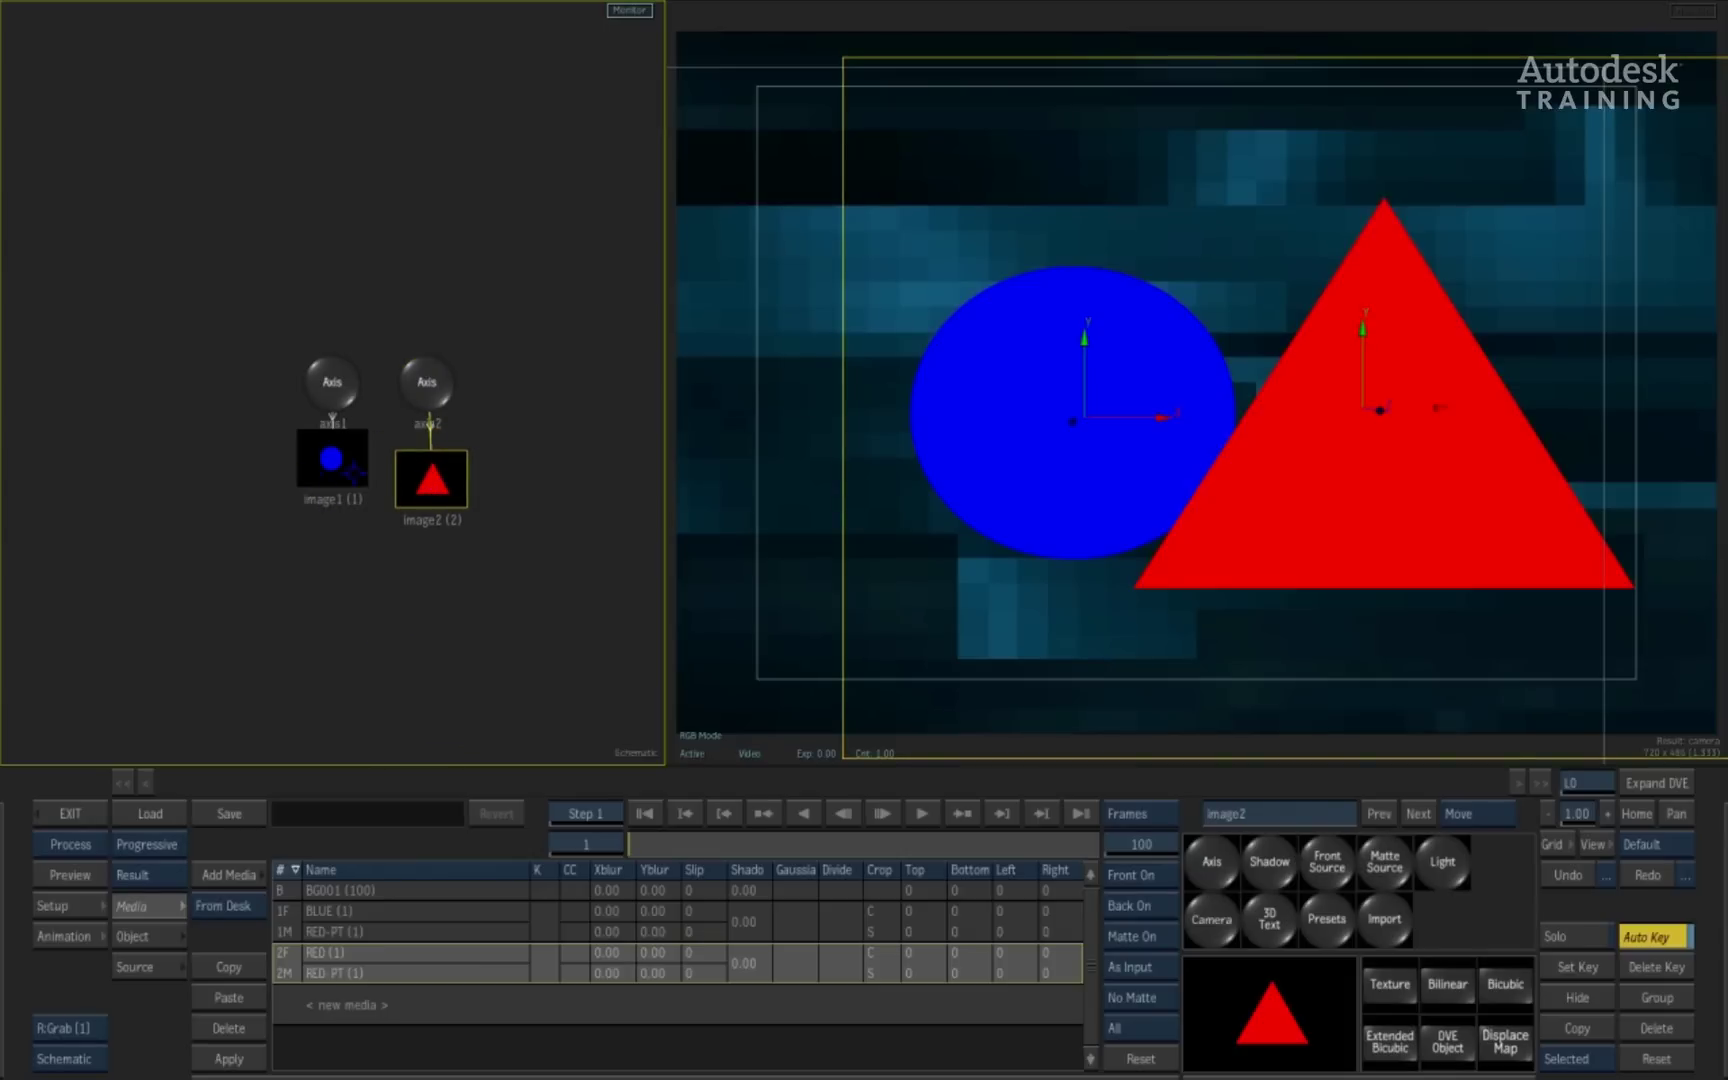
{"action": "left_click_drag", "start_coordinate": [350, 468], "coordinate": [336, 478]}
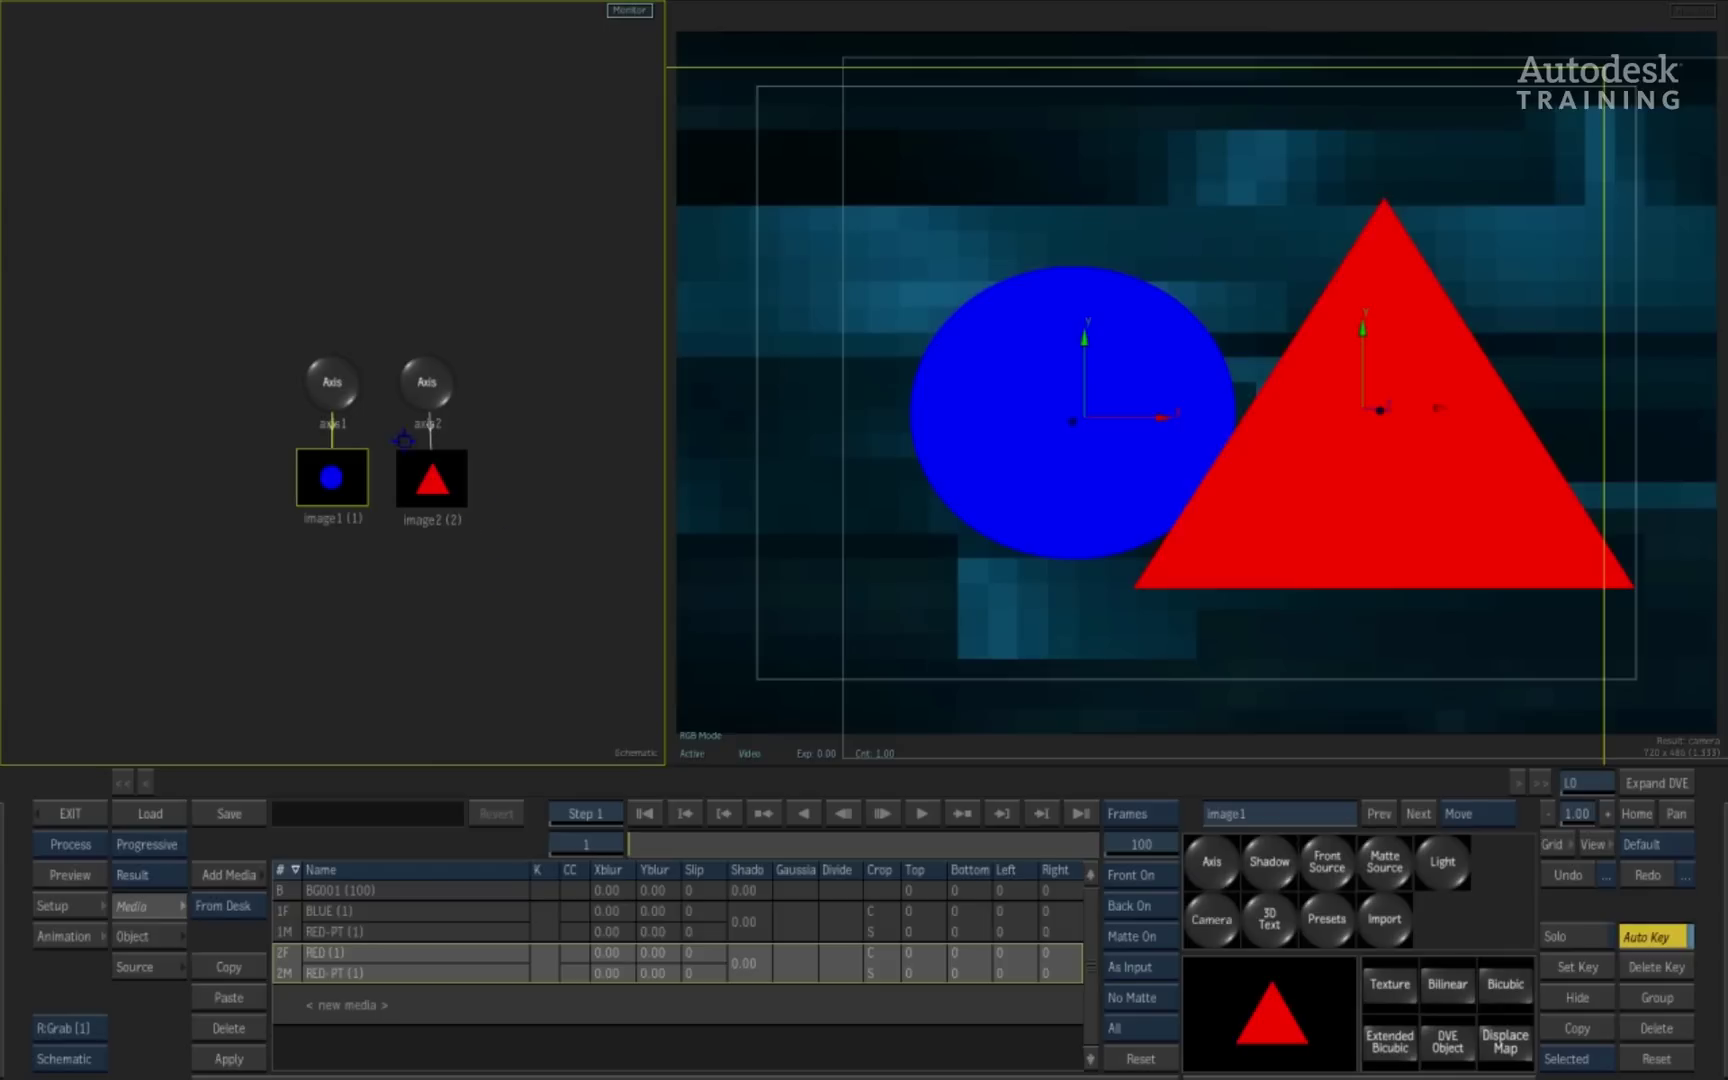
{"action": "left_click_drag", "start_coordinate": [337, 379], "coordinate": [175, 251]}
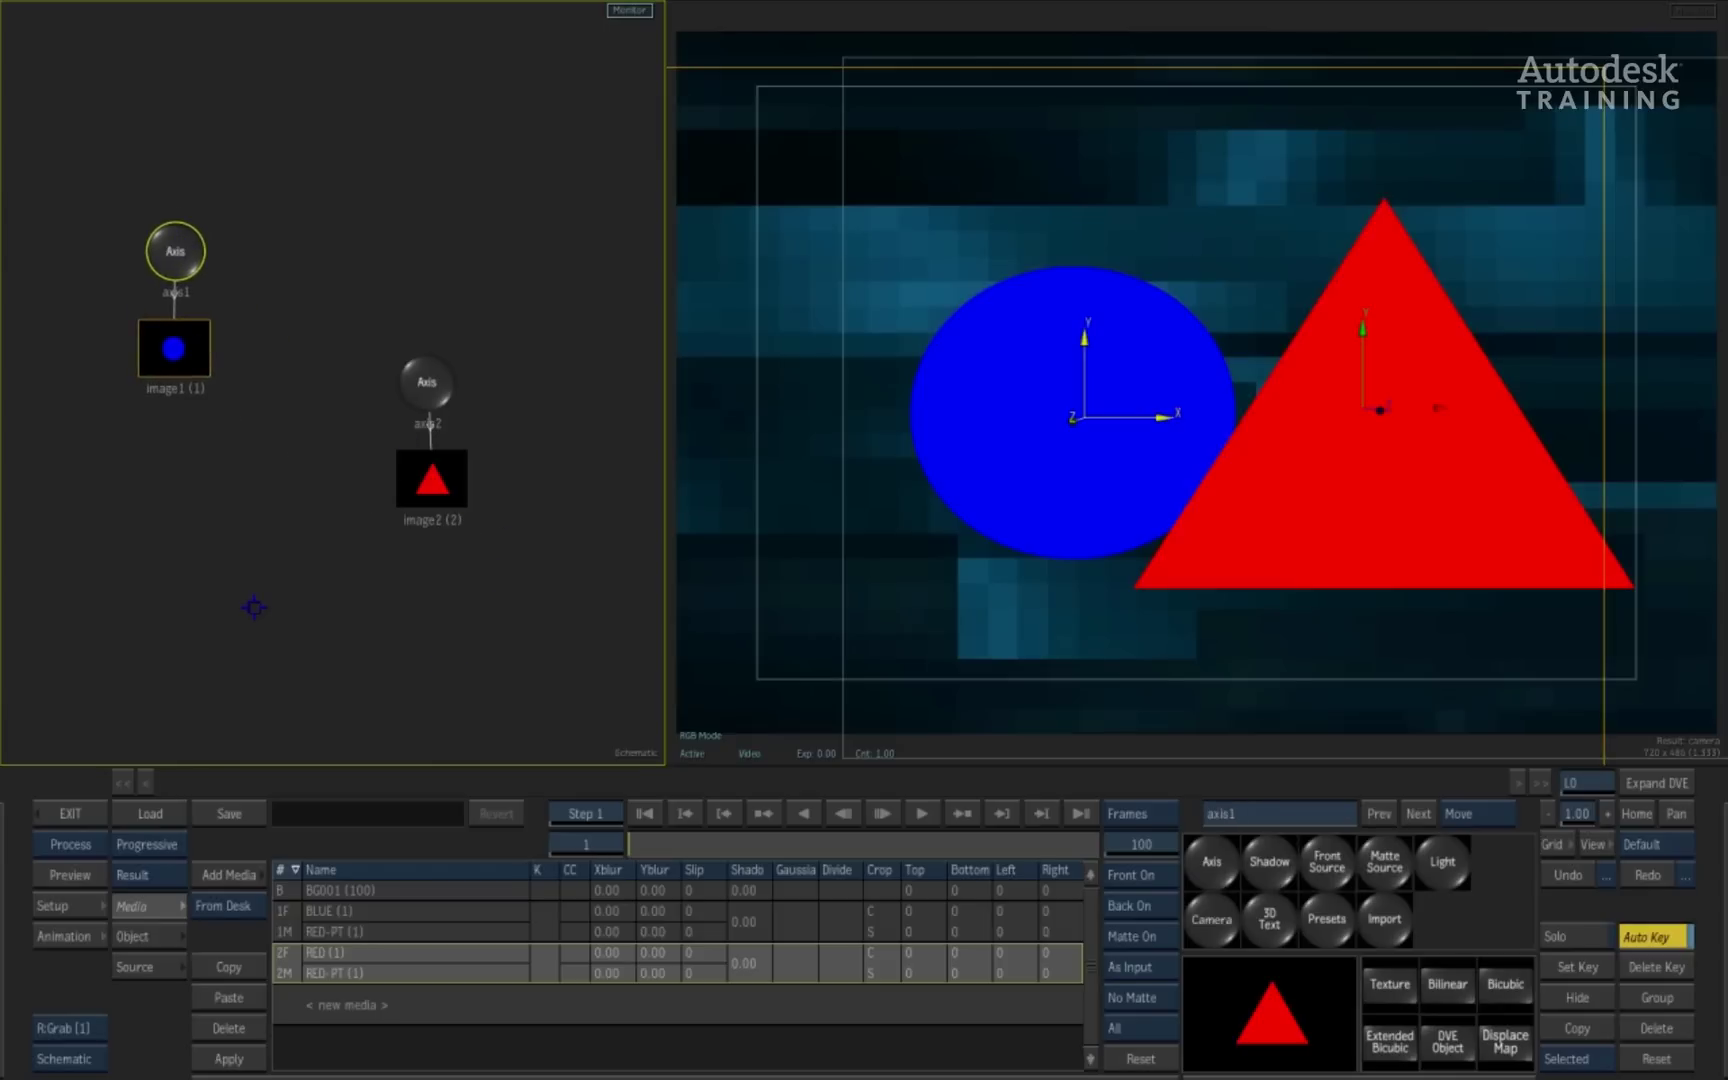
{"action": "left_click_drag", "start_coordinate": [174, 350], "coordinate": [179, 354]}
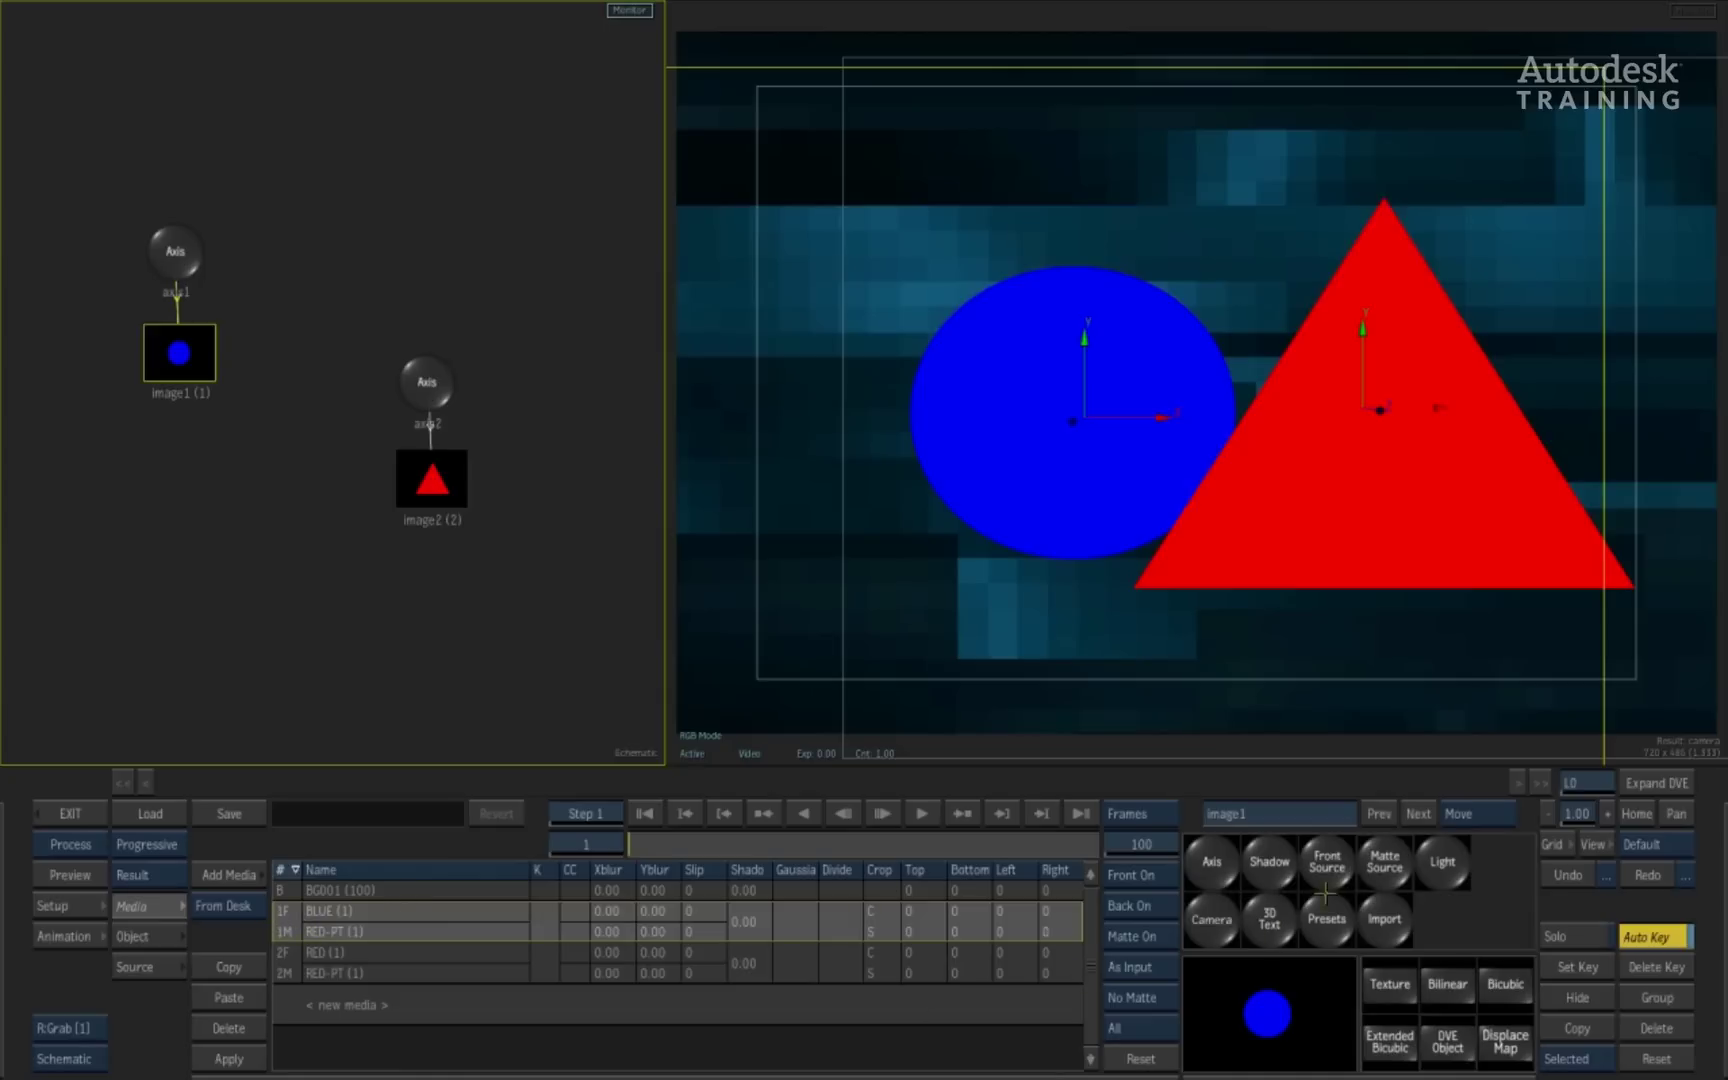
- Place a Matte Source node above axis3, tidy image3, and link the Matte Source to axis2 too
{"action": "left_click", "coordinate": [1390, 862]}
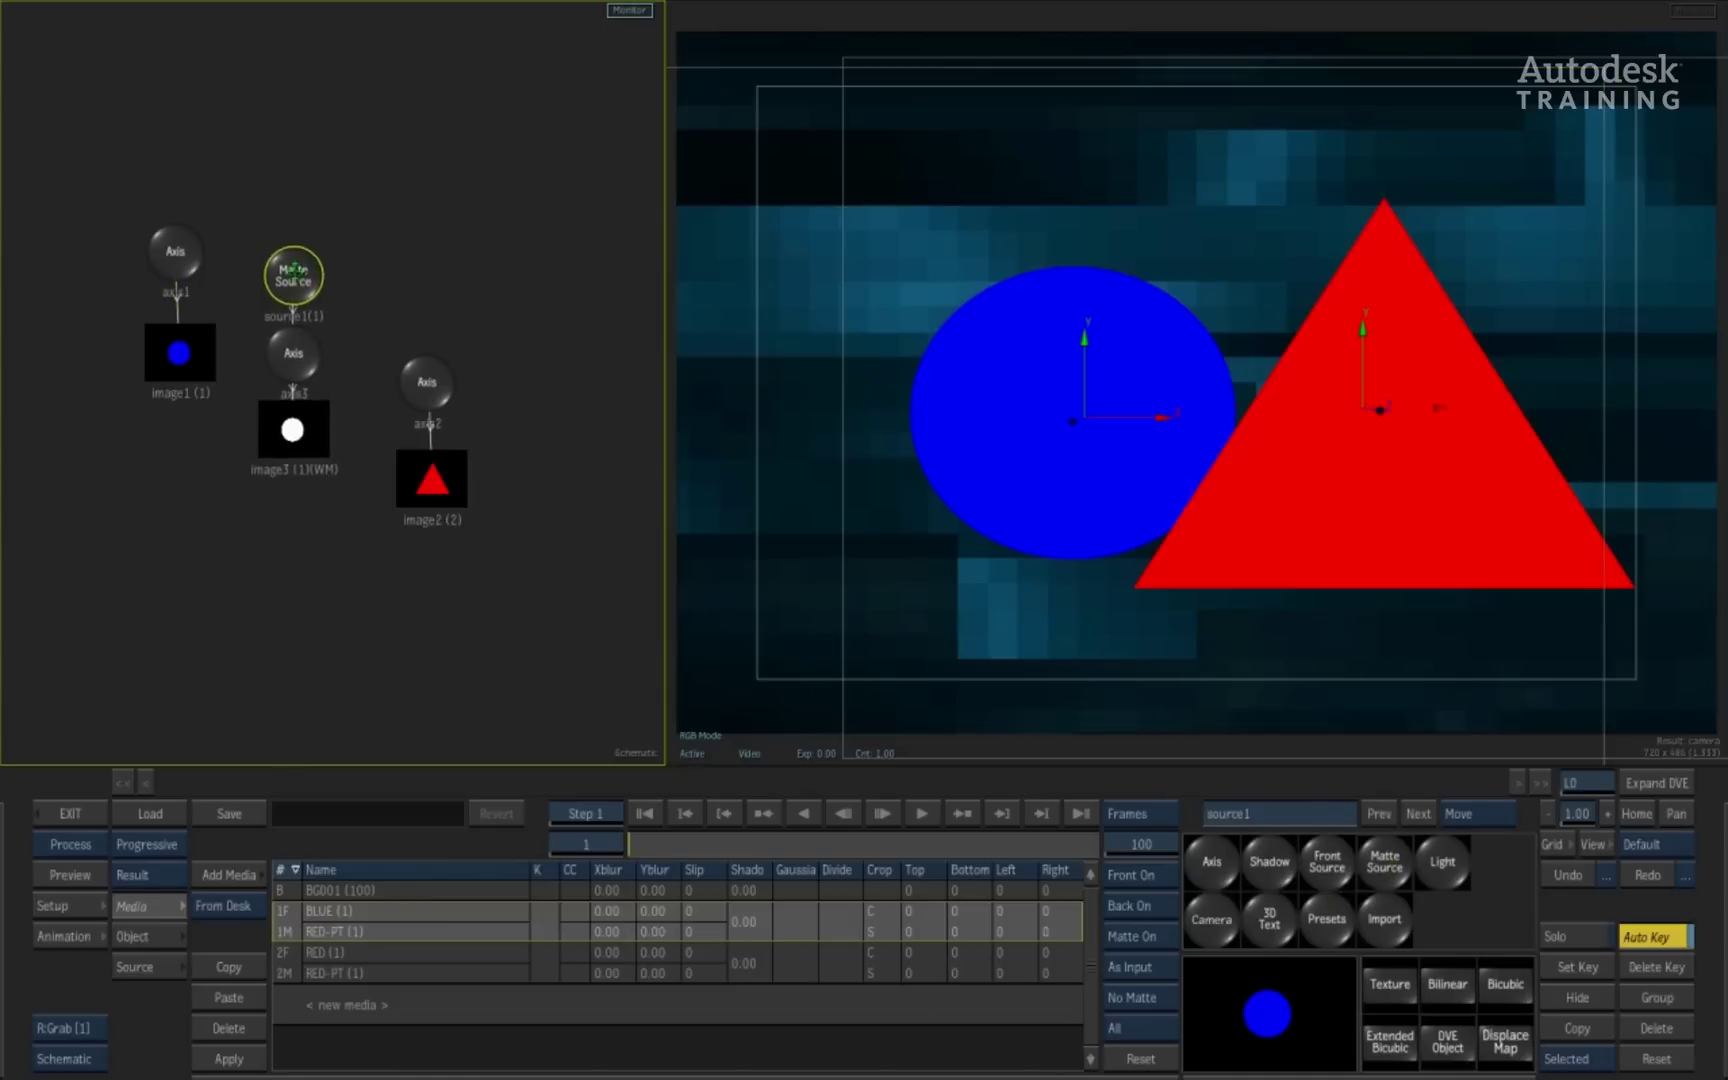
{"action": "left_click_drag", "start_coordinate": [295, 304], "coordinate": [298, 225]}
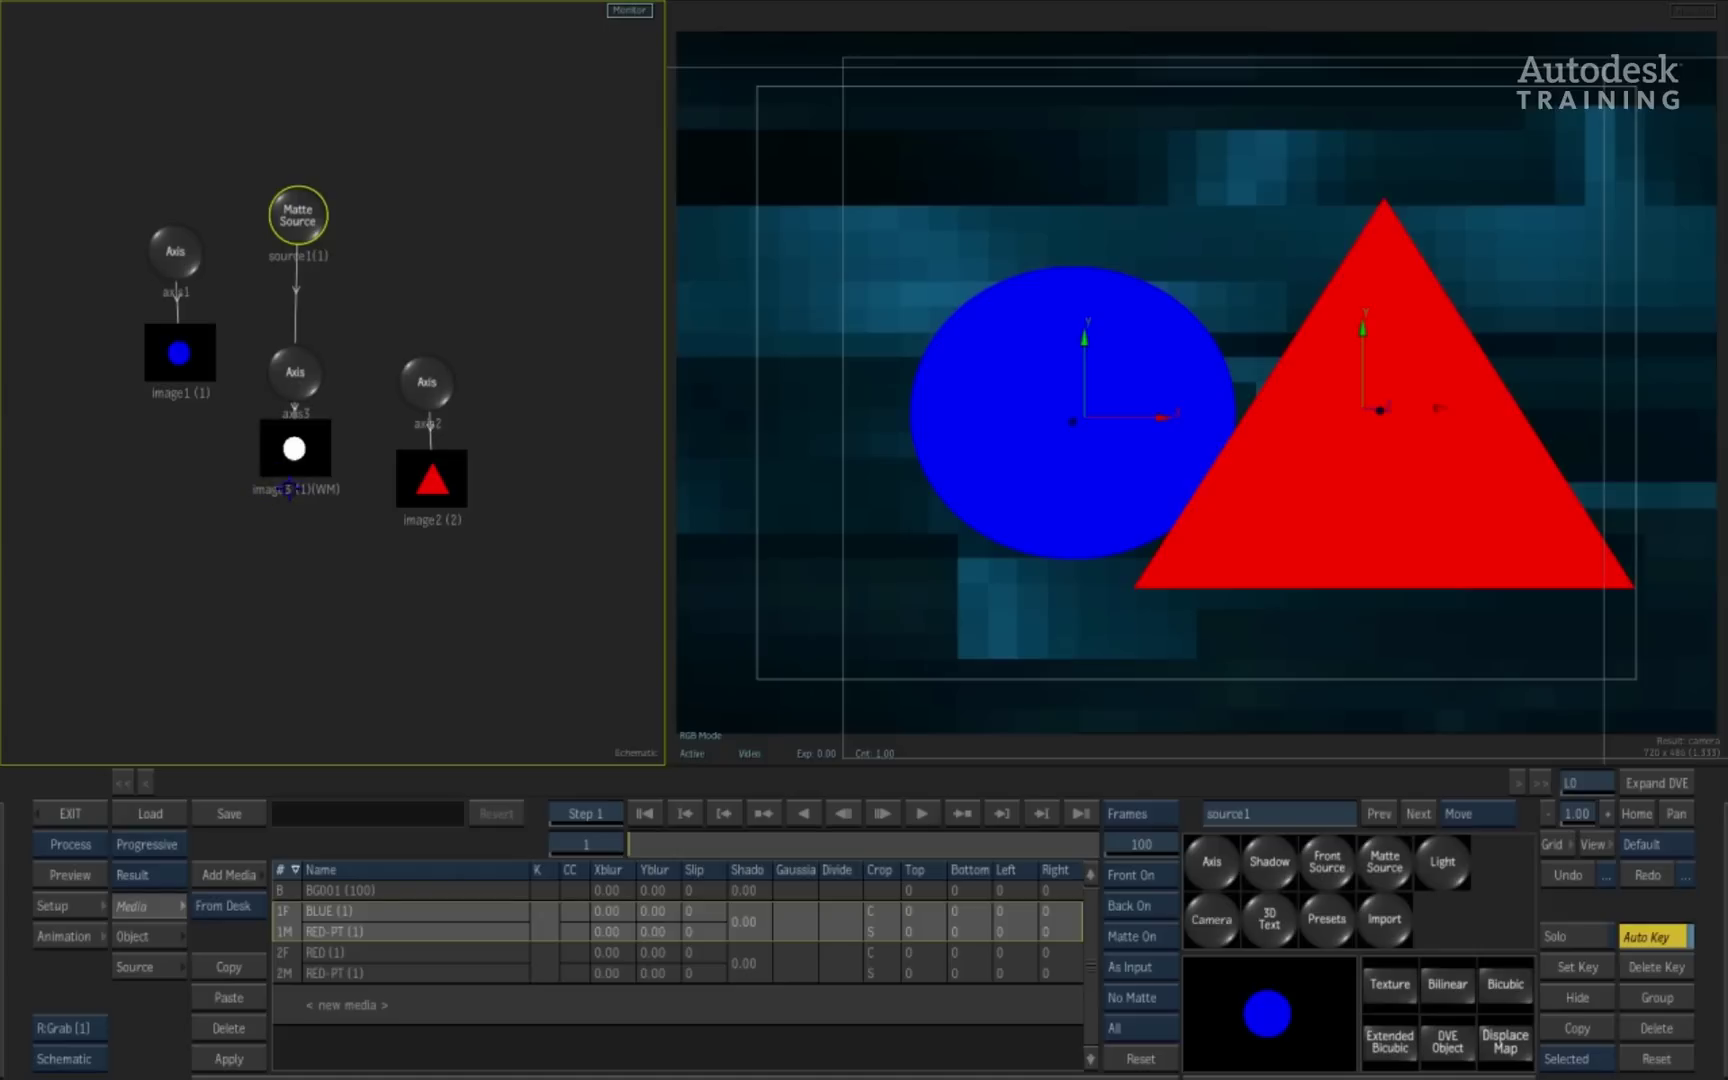
{"action": "left_click_drag", "start_coordinate": [288, 465], "coordinate": [282, 518]}
{"action": "left_click_drag", "start_coordinate": [298, 216], "coordinate": [358, 255]}
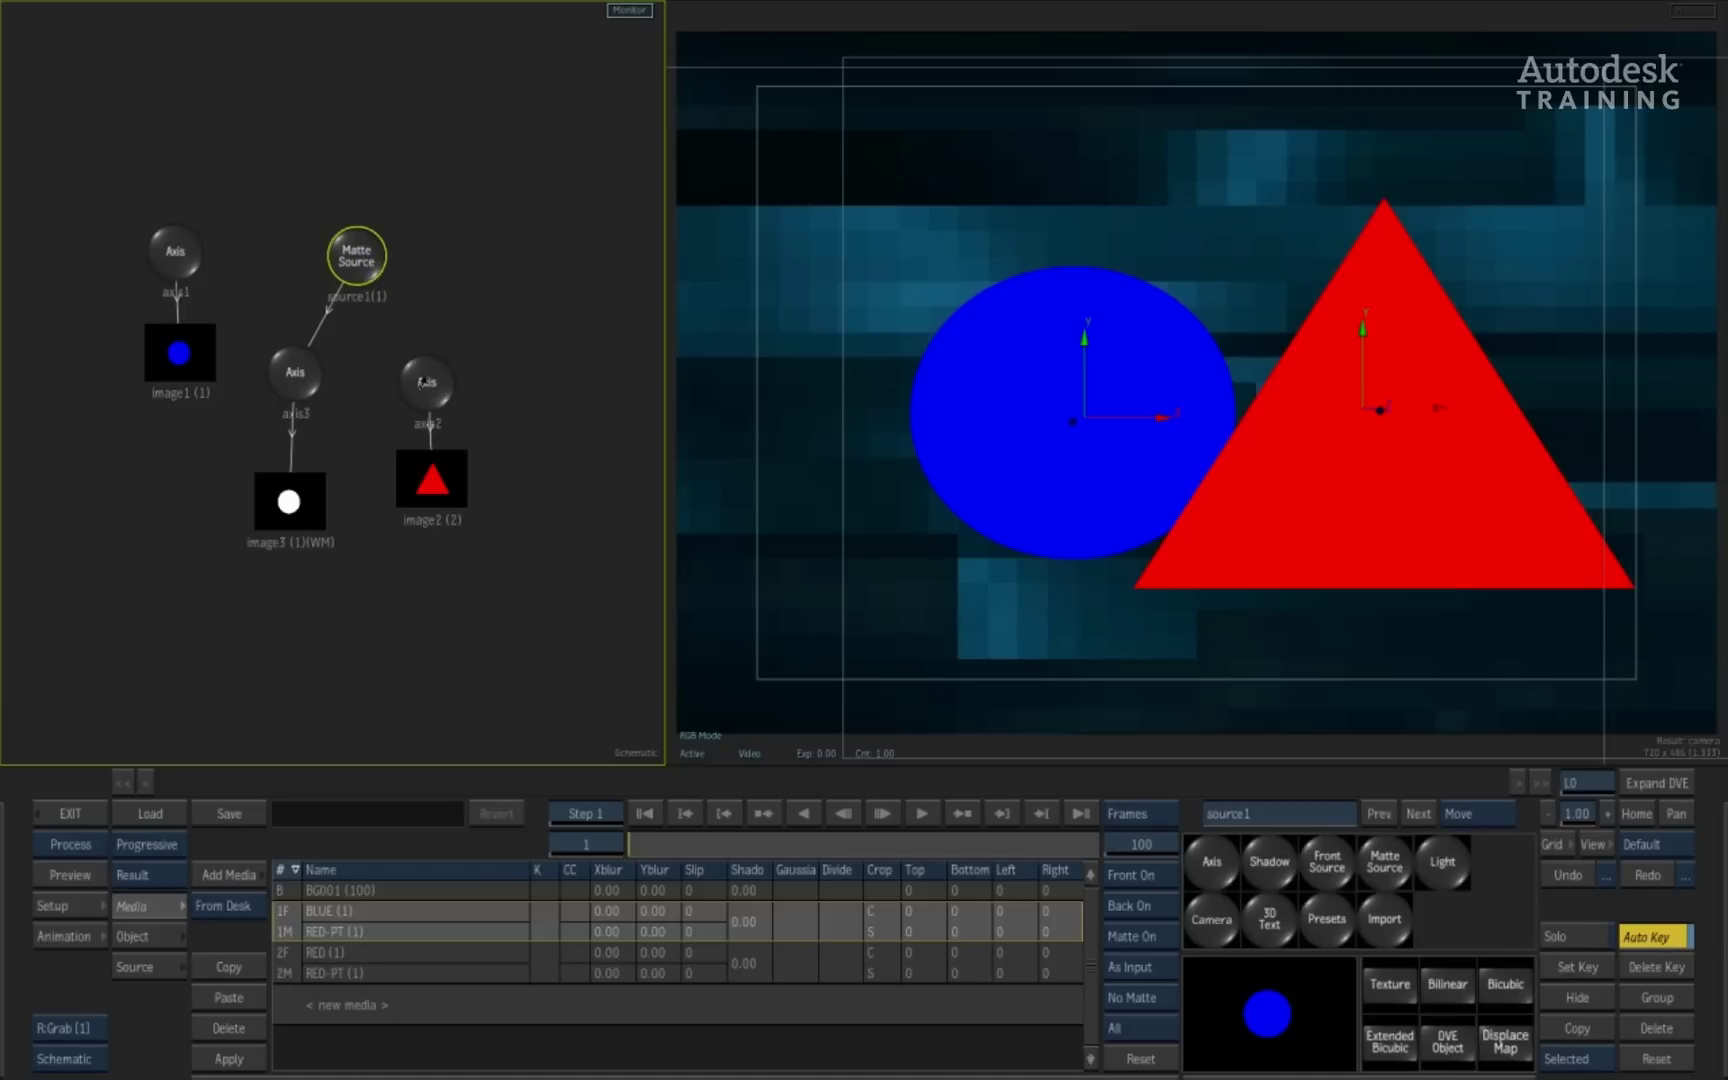
{"action": "left_click_drag", "start_coordinate": [356, 258], "coordinate": [432, 533]}
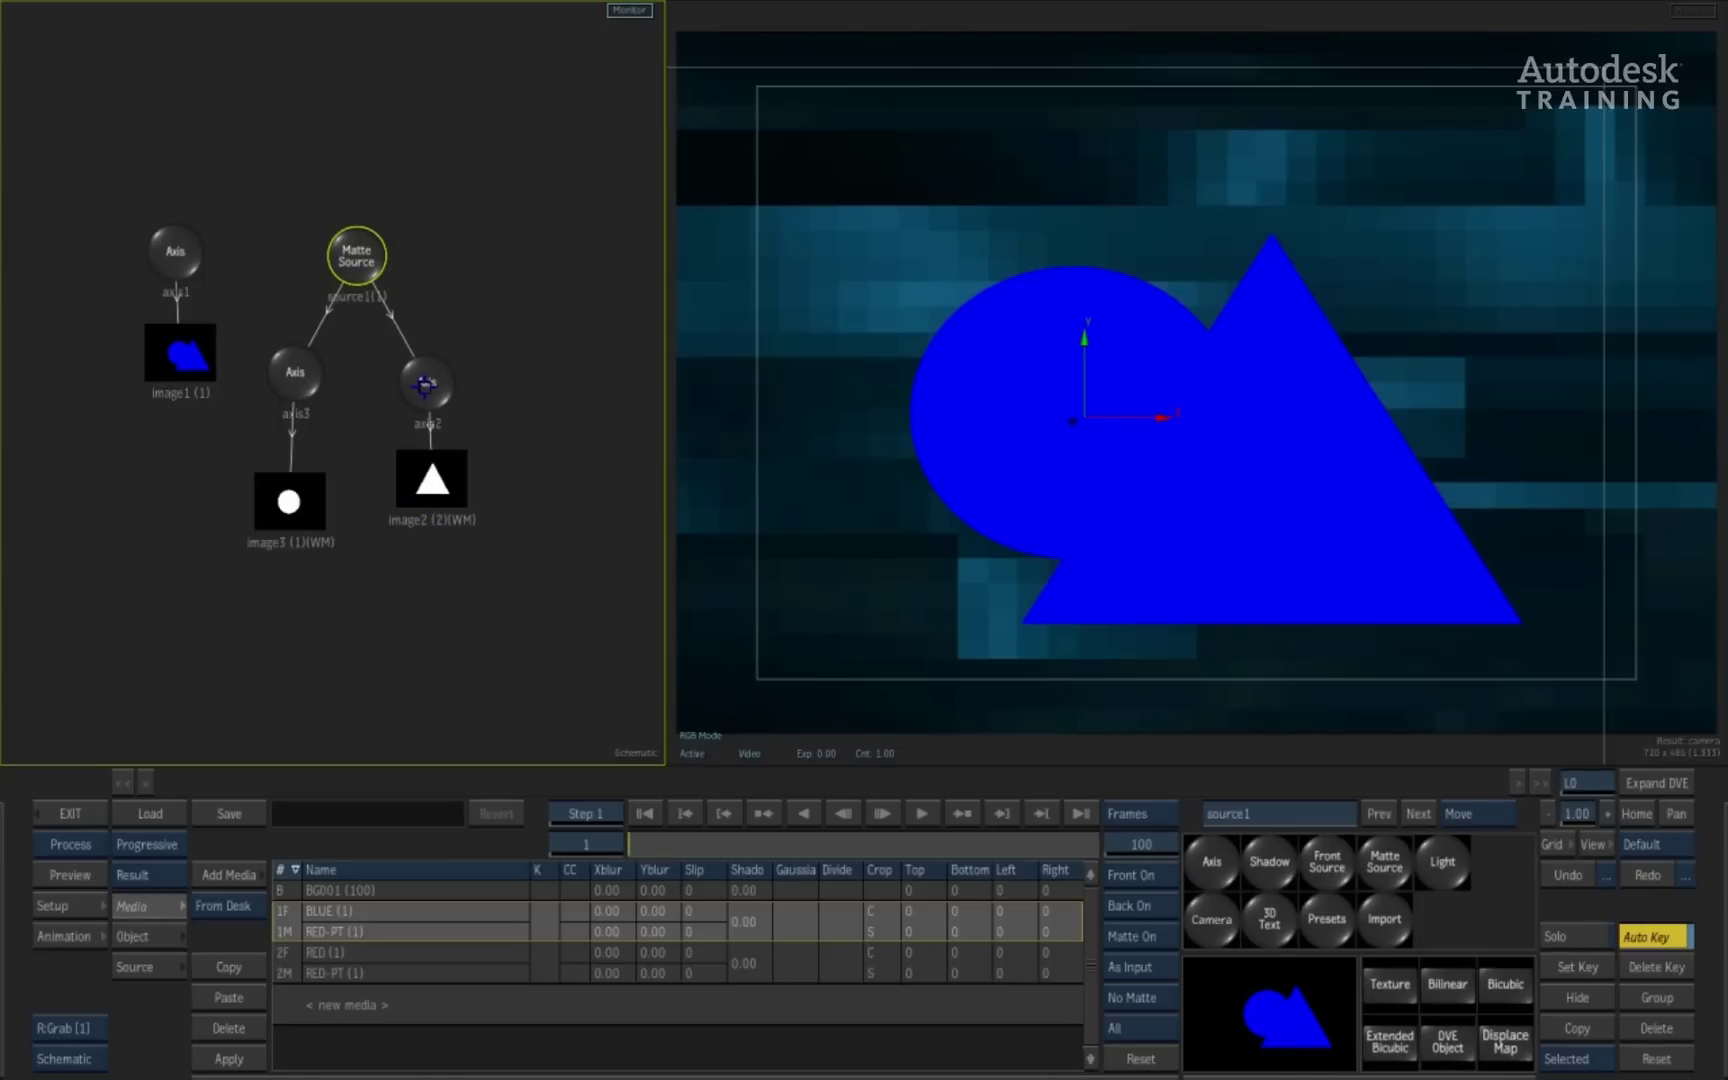
- Slide the triangle sideways by scrubbing axis2's X Position
{"action": "left_click", "coordinate": [428, 386]}
{"action": "left_click", "coordinate": [298, 374]}
{"action": "double_click", "coordinate": [423, 388]}
{"action": "left_click_drag", "start_coordinate": [238, 934], "coordinate": [289, 857]}
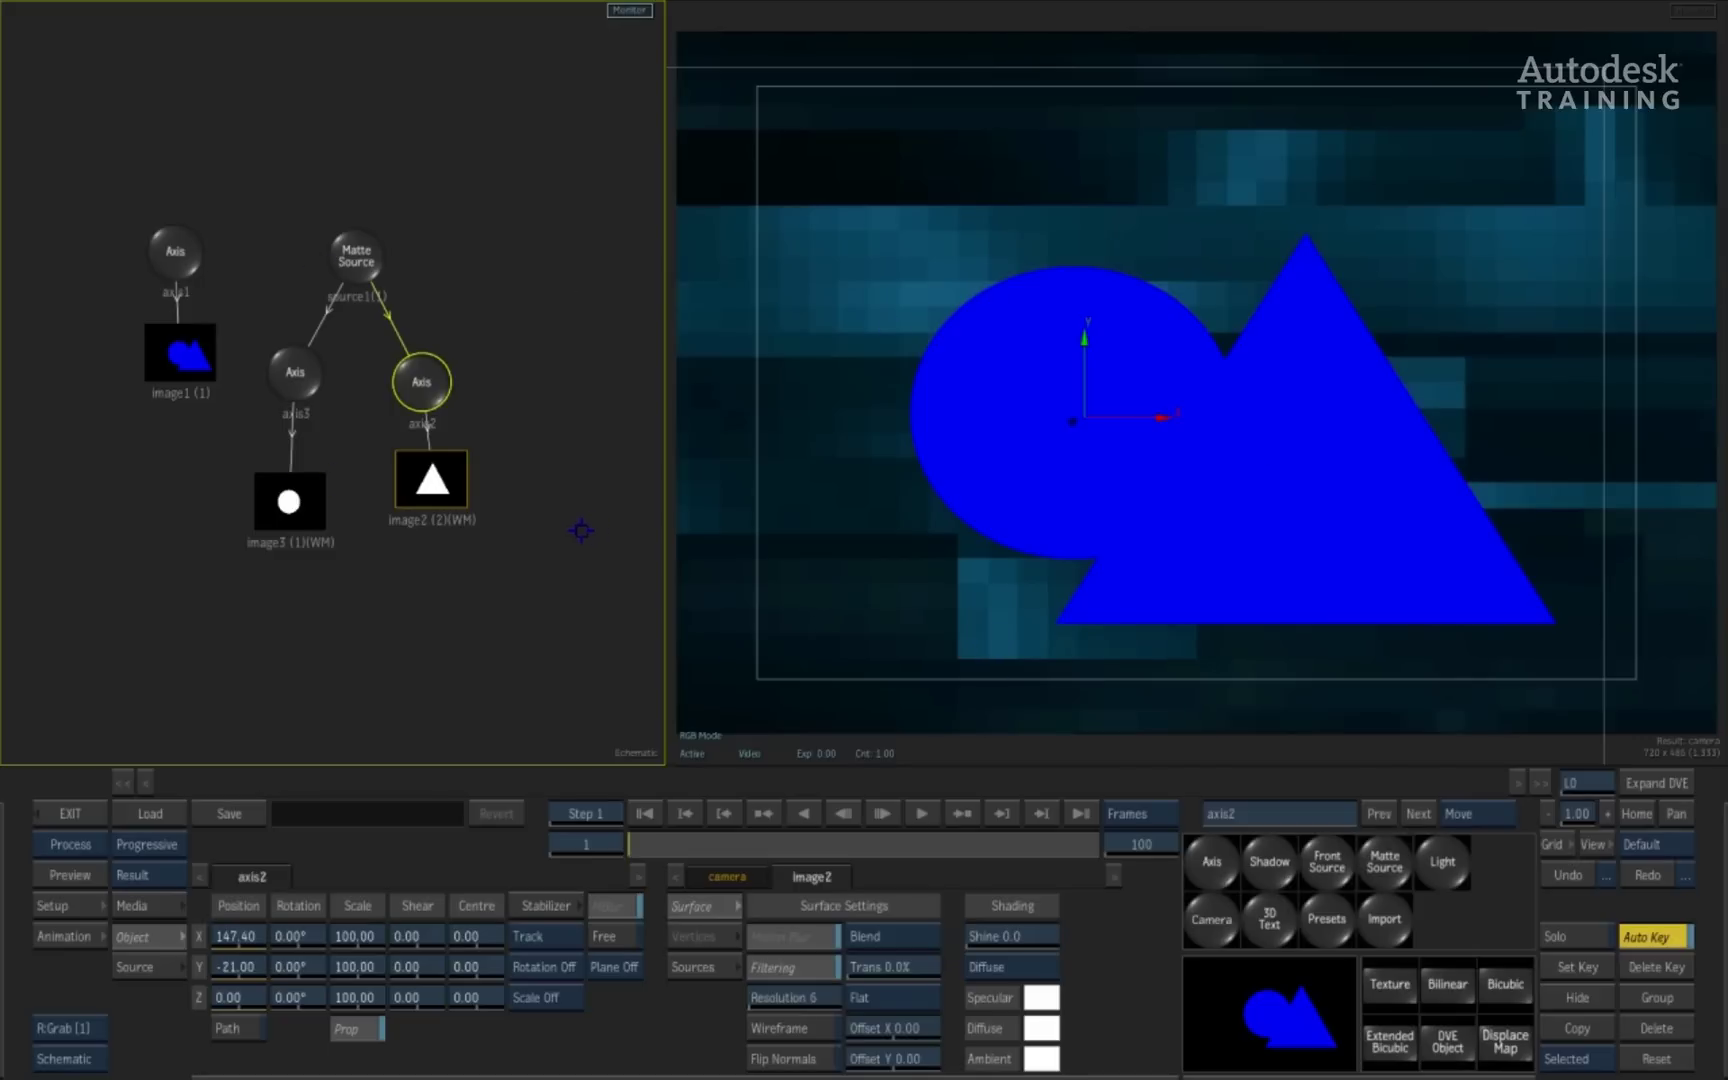
- Raise the Matte Source node to sit above the axis3 and axis2 branches
{"action": "left_click_drag", "start_coordinate": [365, 265], "coordinate": [372, 252]}
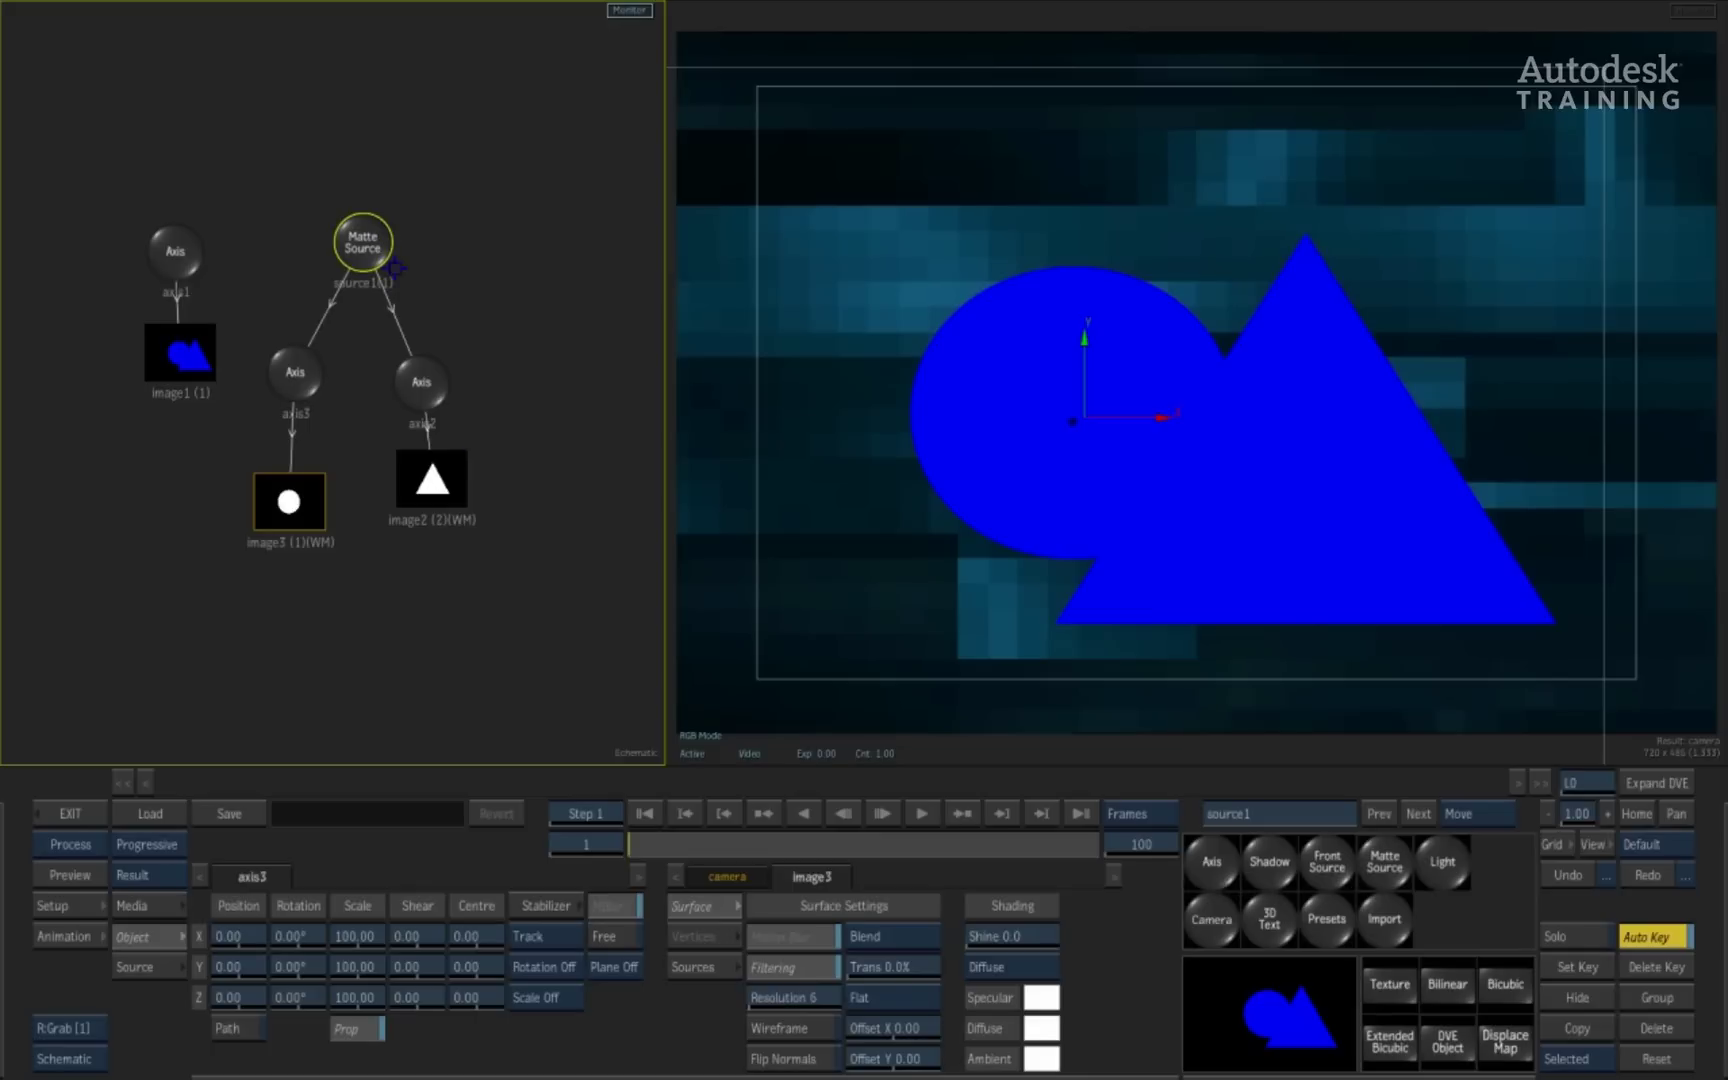
{"action": "left_click_drag", "start_coordinate": [366, 243], "coordinate": [364, 225]}
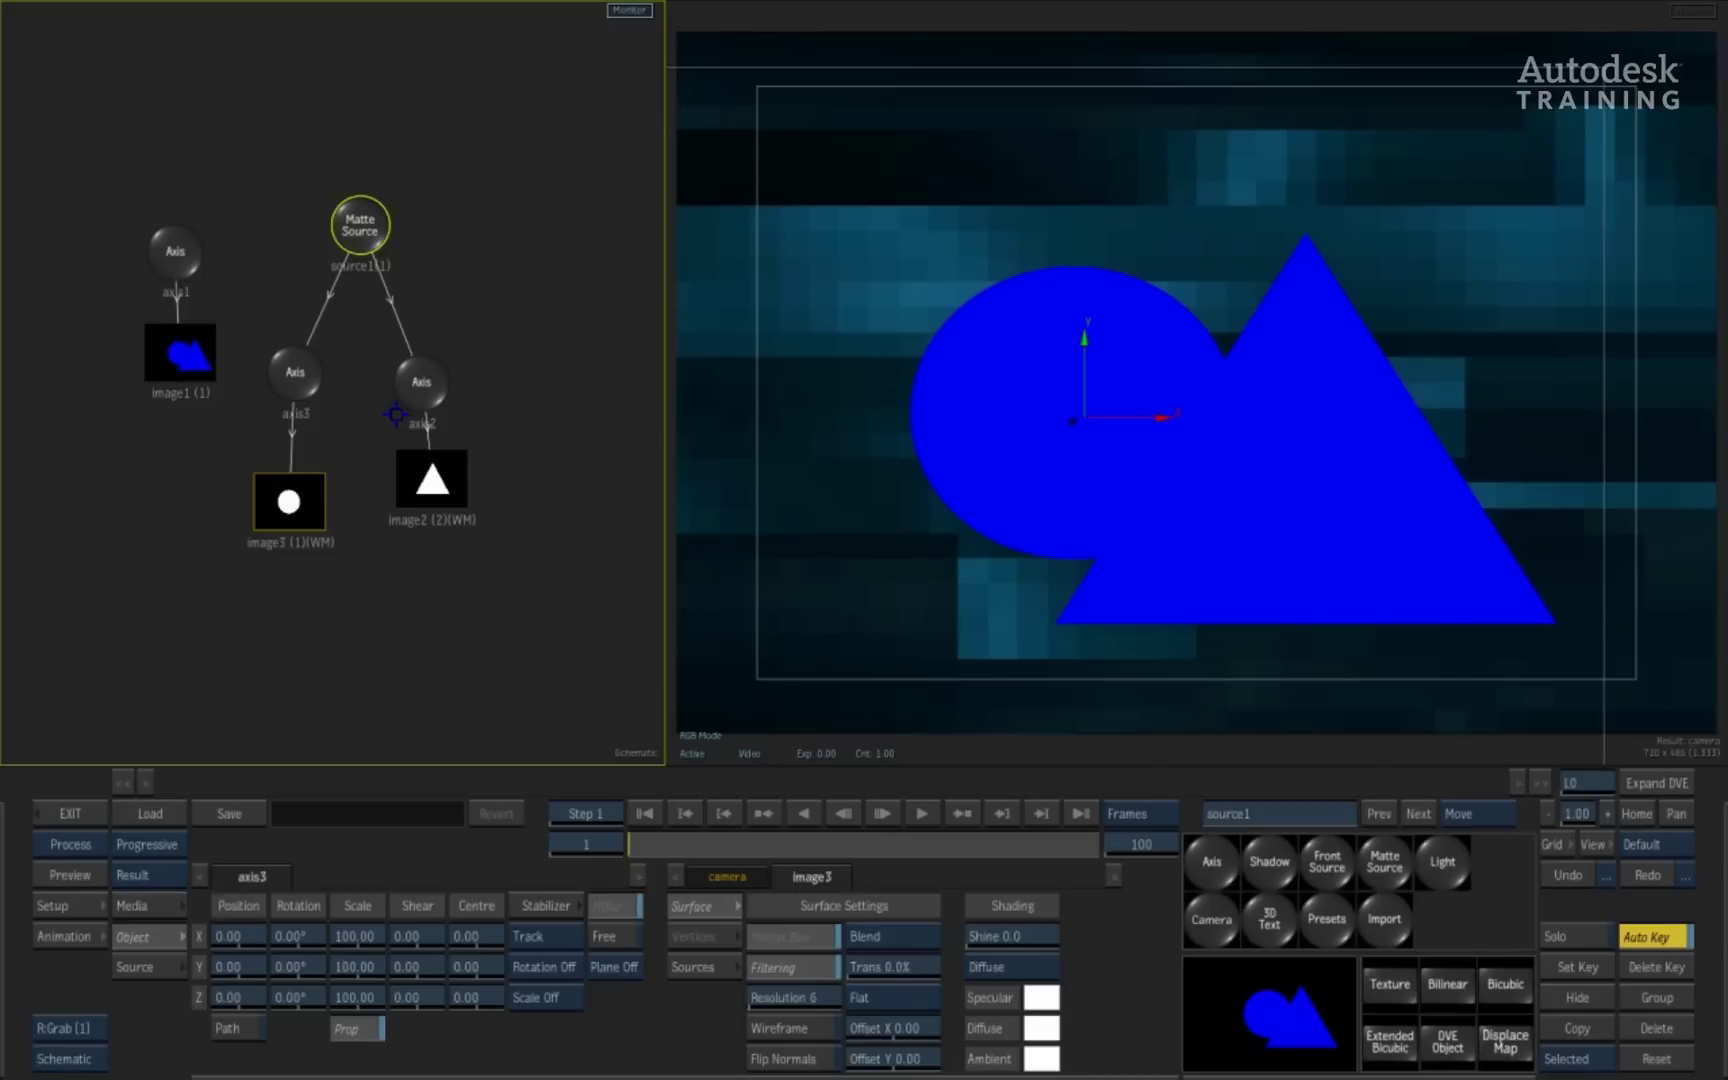
{"action": "left_click_drag", "start_coordinate": [382, 234], "coordinate": [357, 219]}
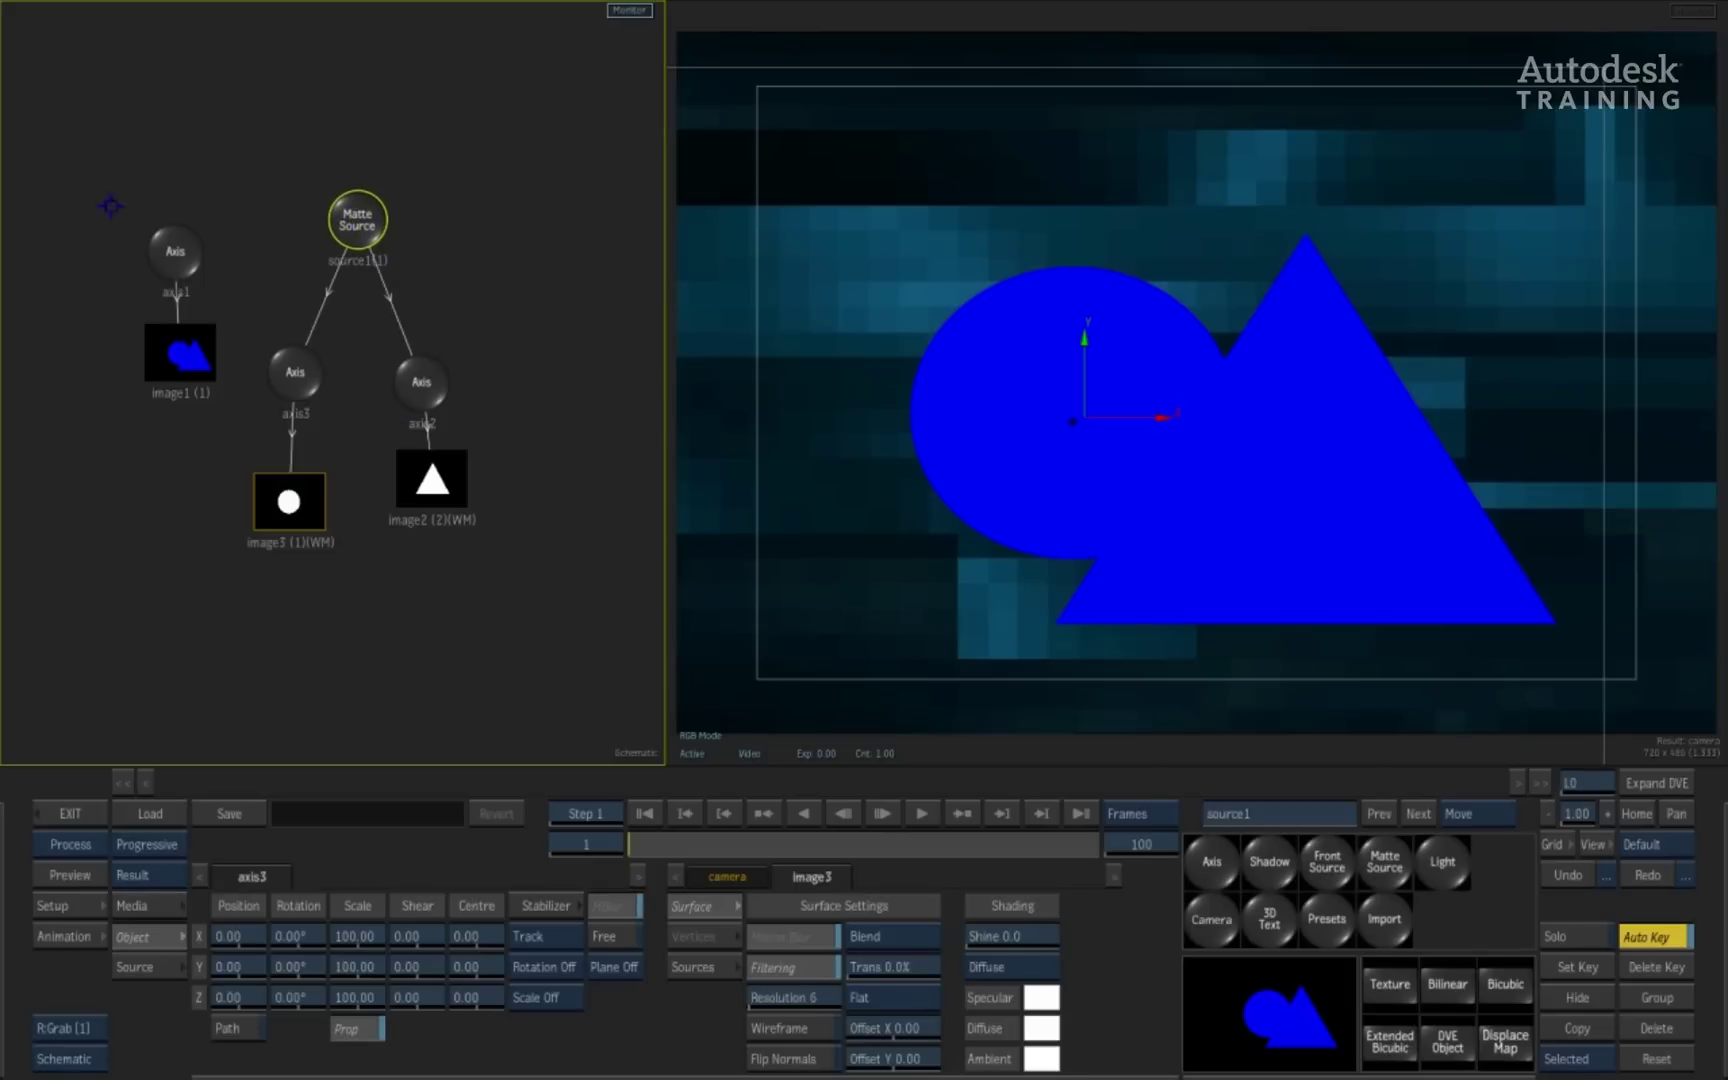
- Show source1's combined matte in a widened left viewport and move the triangle away from the circle
{"action": "left_click", "coordinate": [93, 1060]}
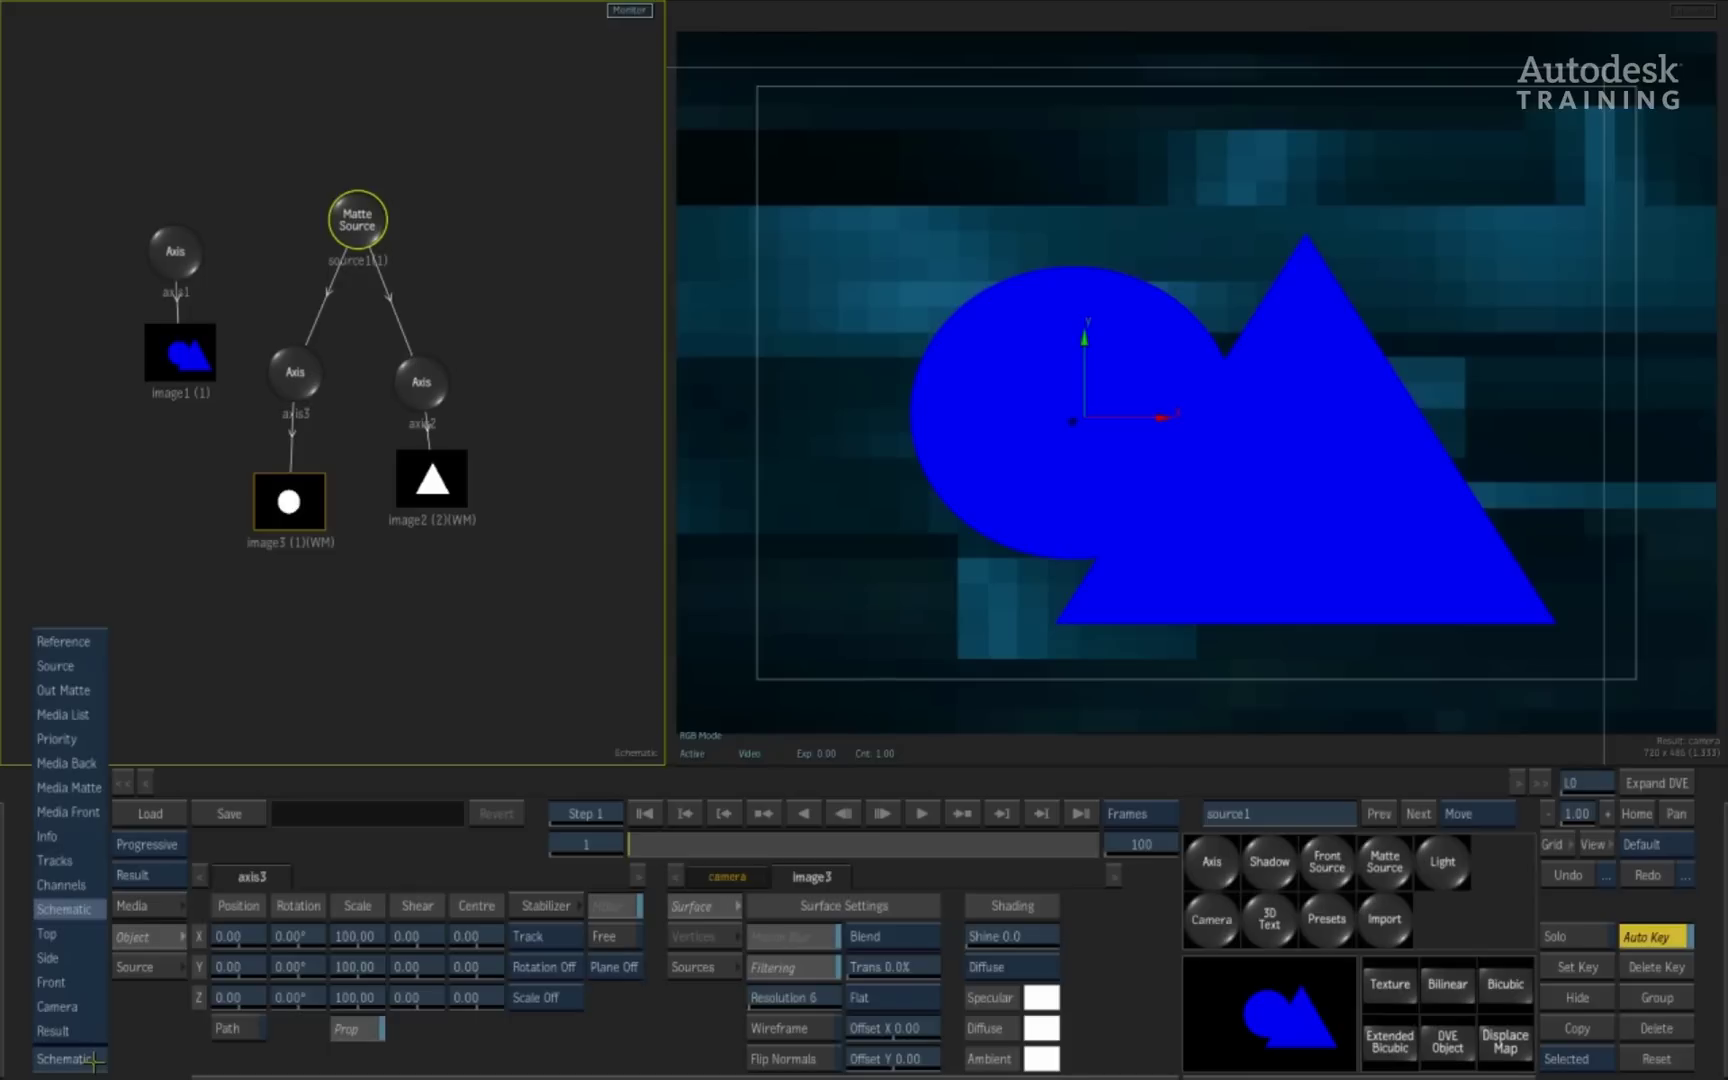
{"action": "left_click", "coordinate": [82, 666]}
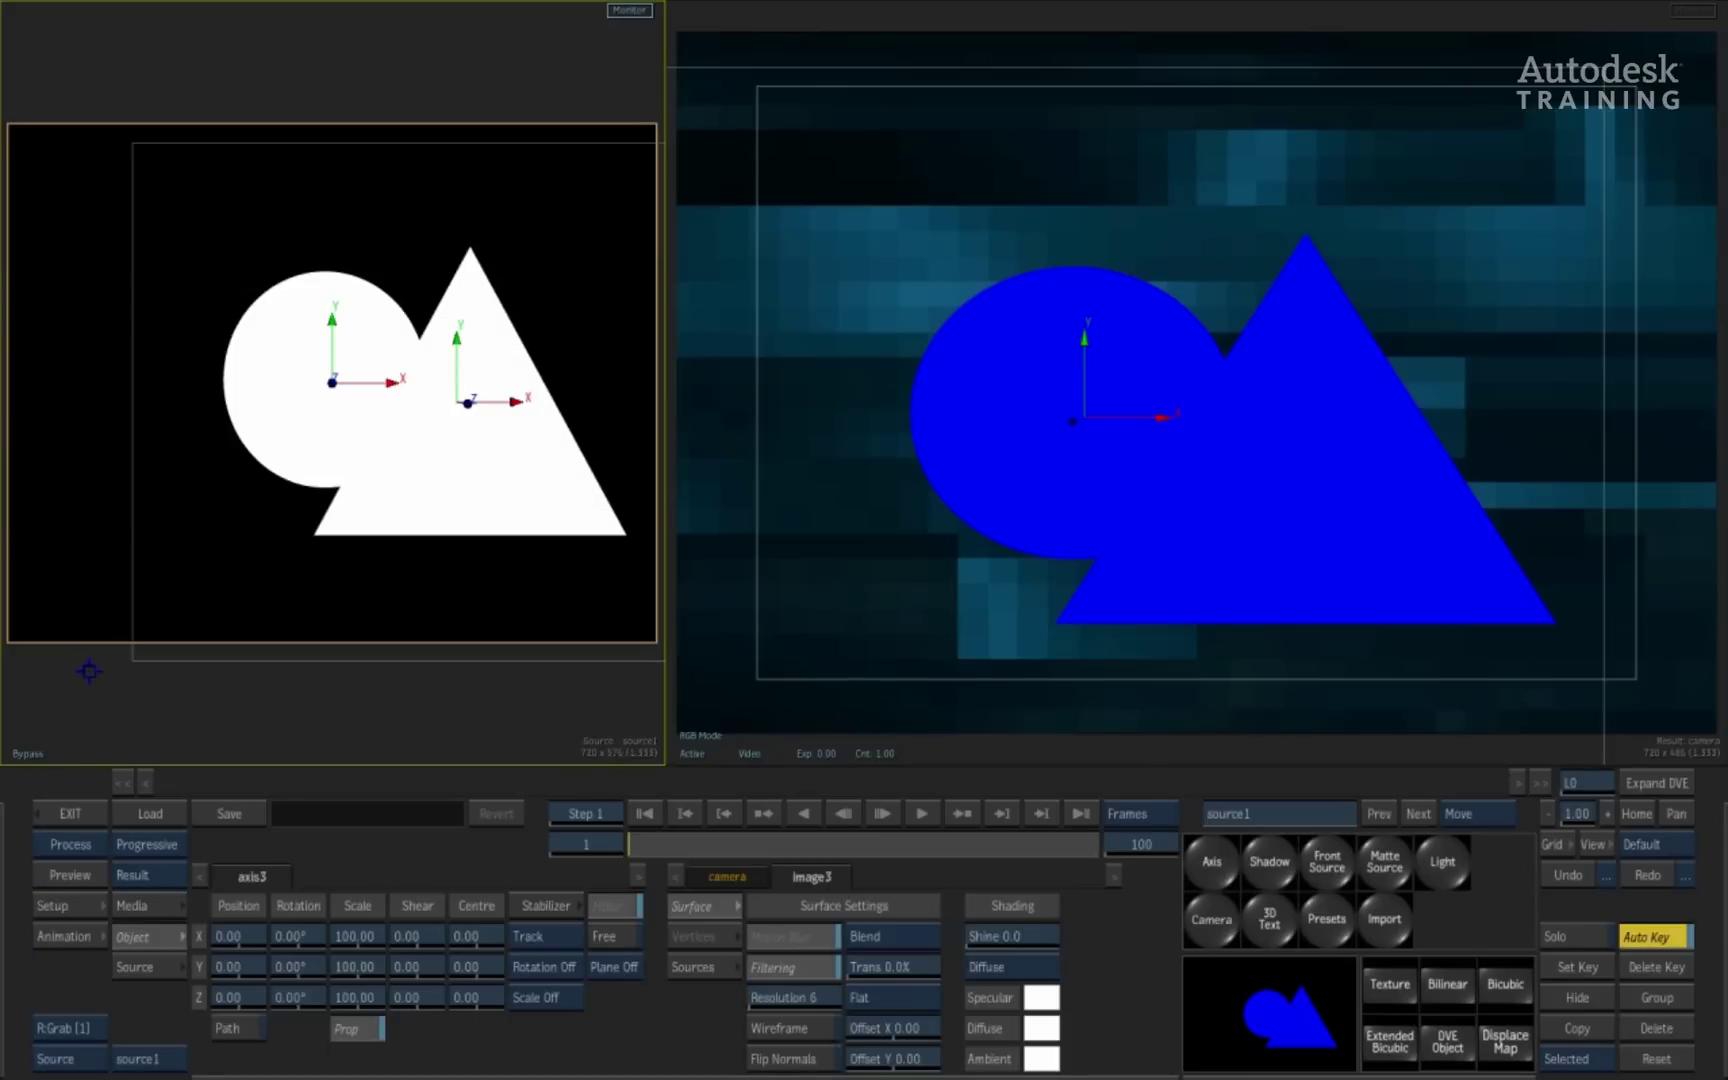
{"action": "left_click_drag", "start_coordinate": [665, 737], "coordinate": [843, 731]}
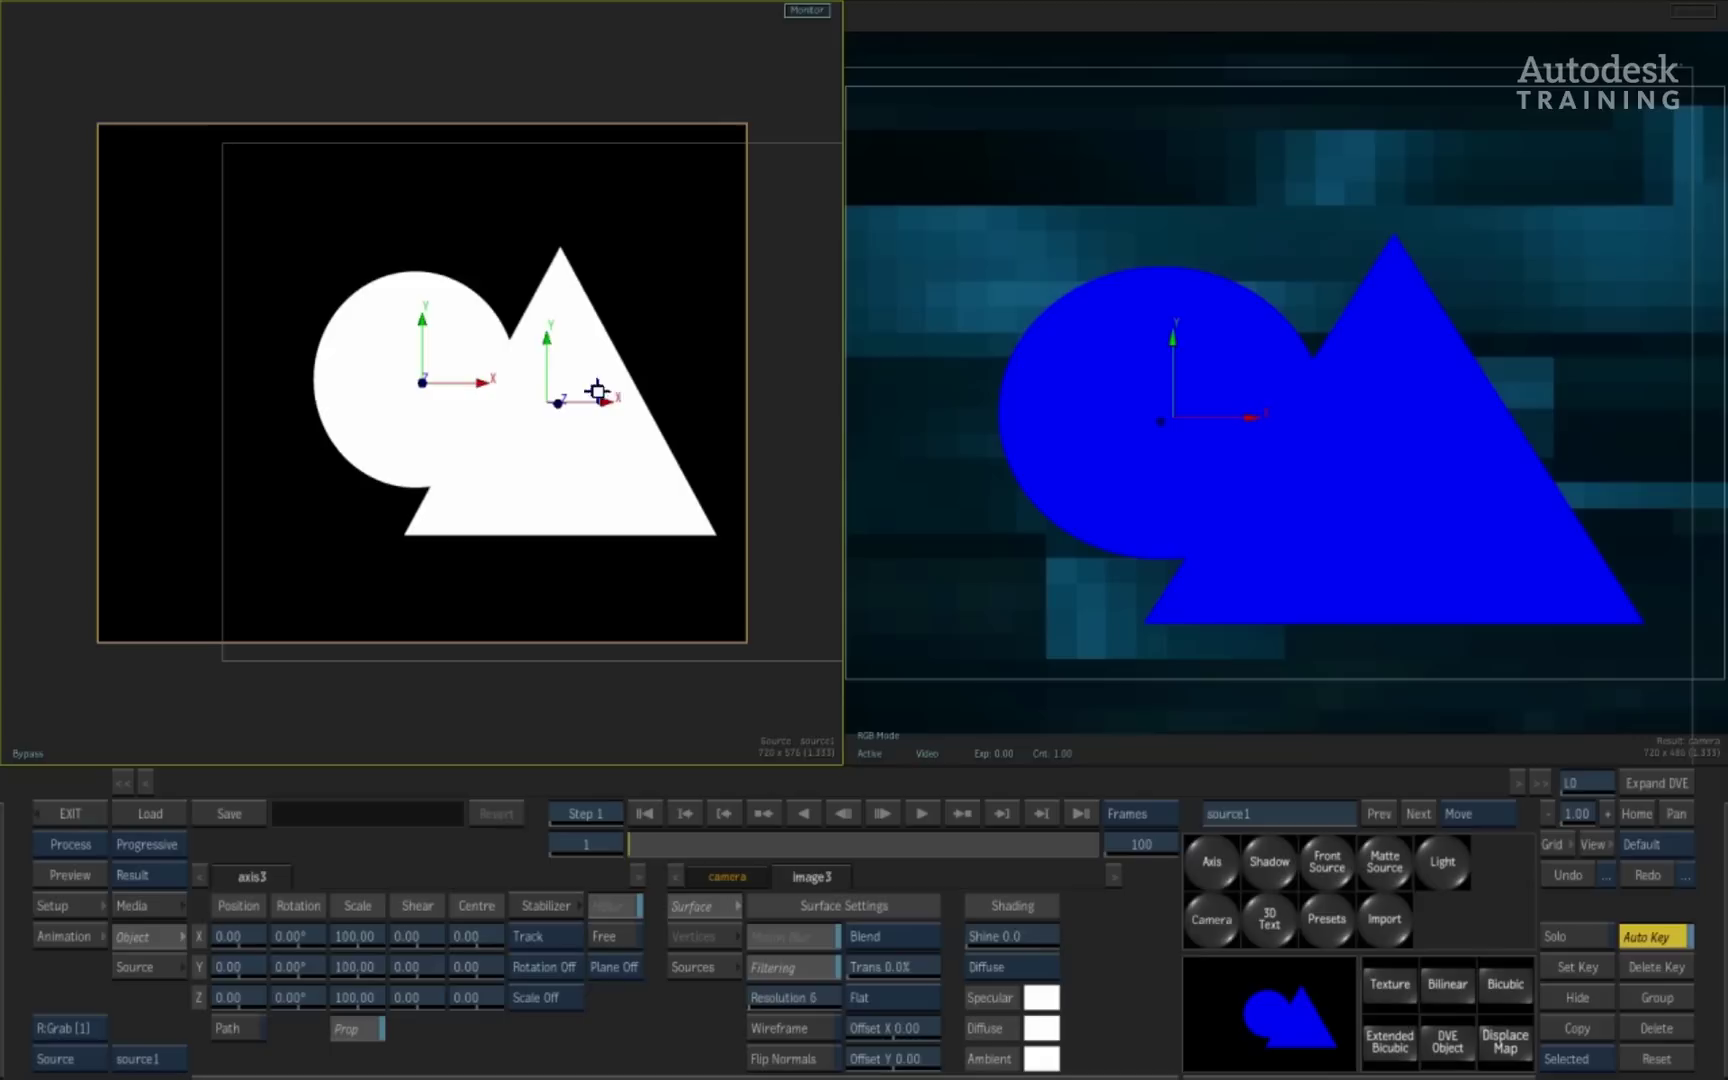
{"action": "left_click_drag", "start_coordinate": [547, 362], "coordinate": [200, 393]}
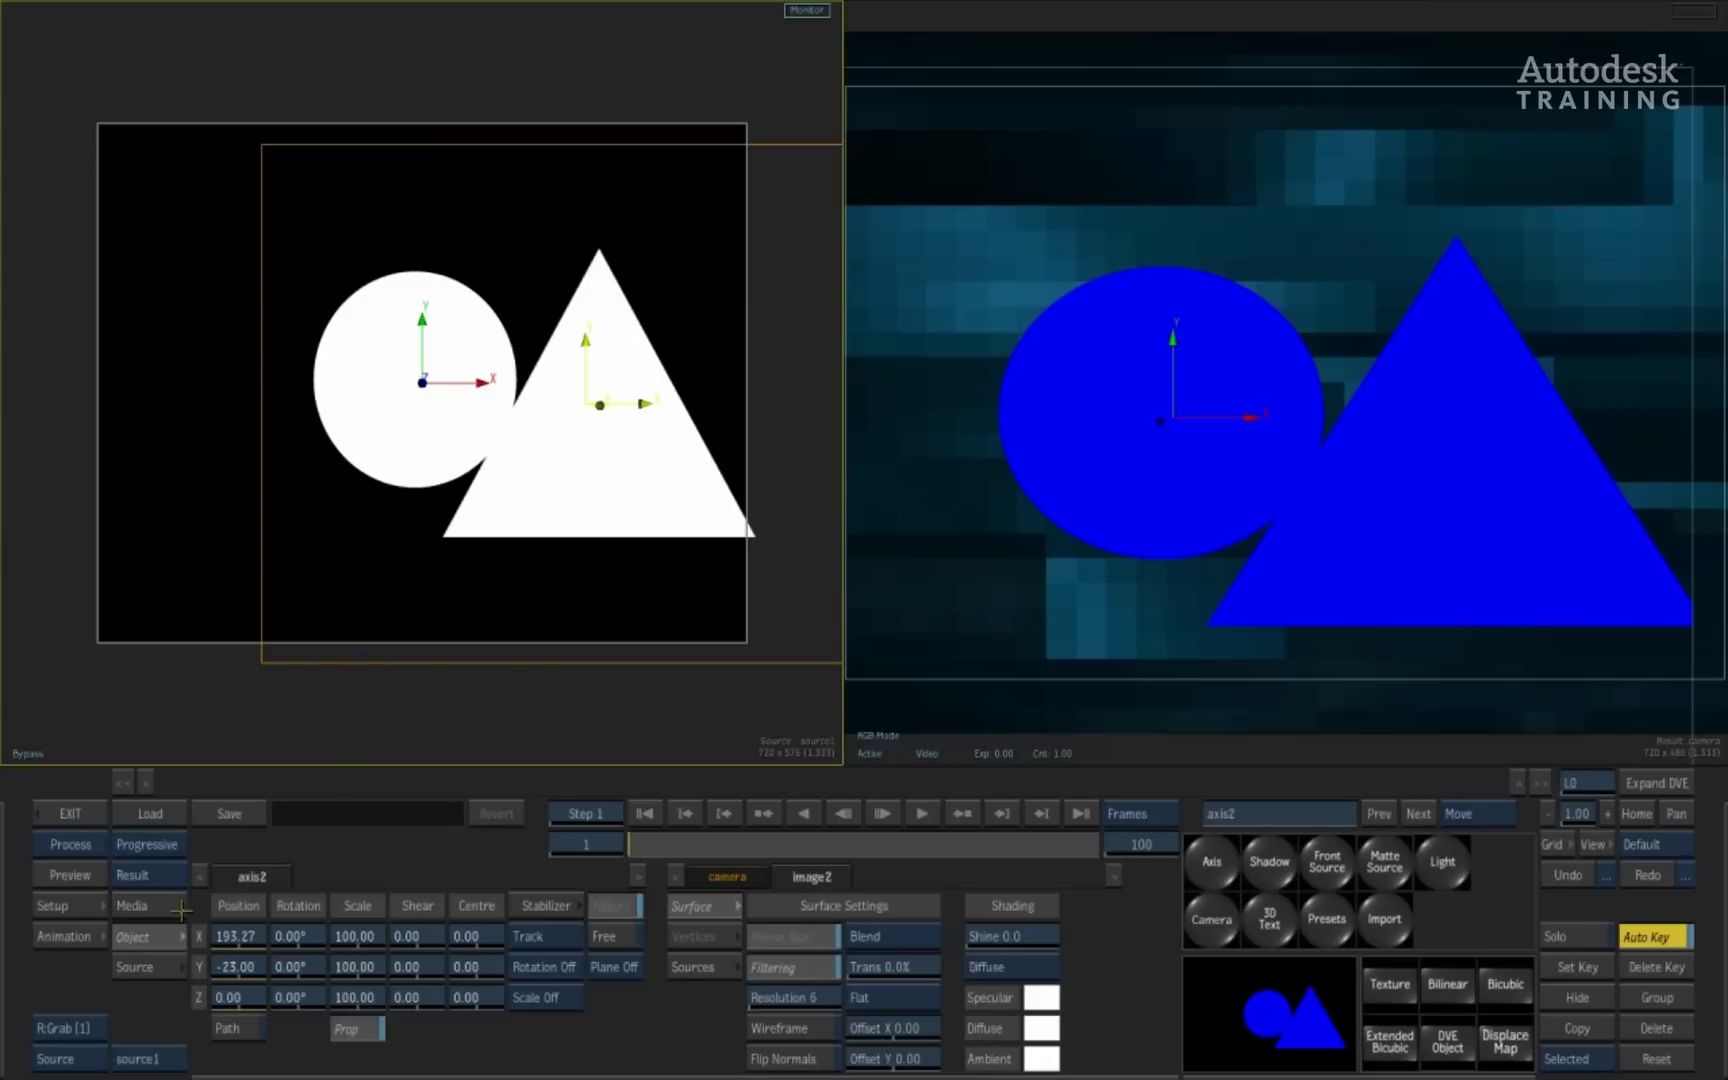
- Select the Matte Source node in the schematic and bring up its rendering settings
{"action": "left_click", "coordinate": [136, 968]}
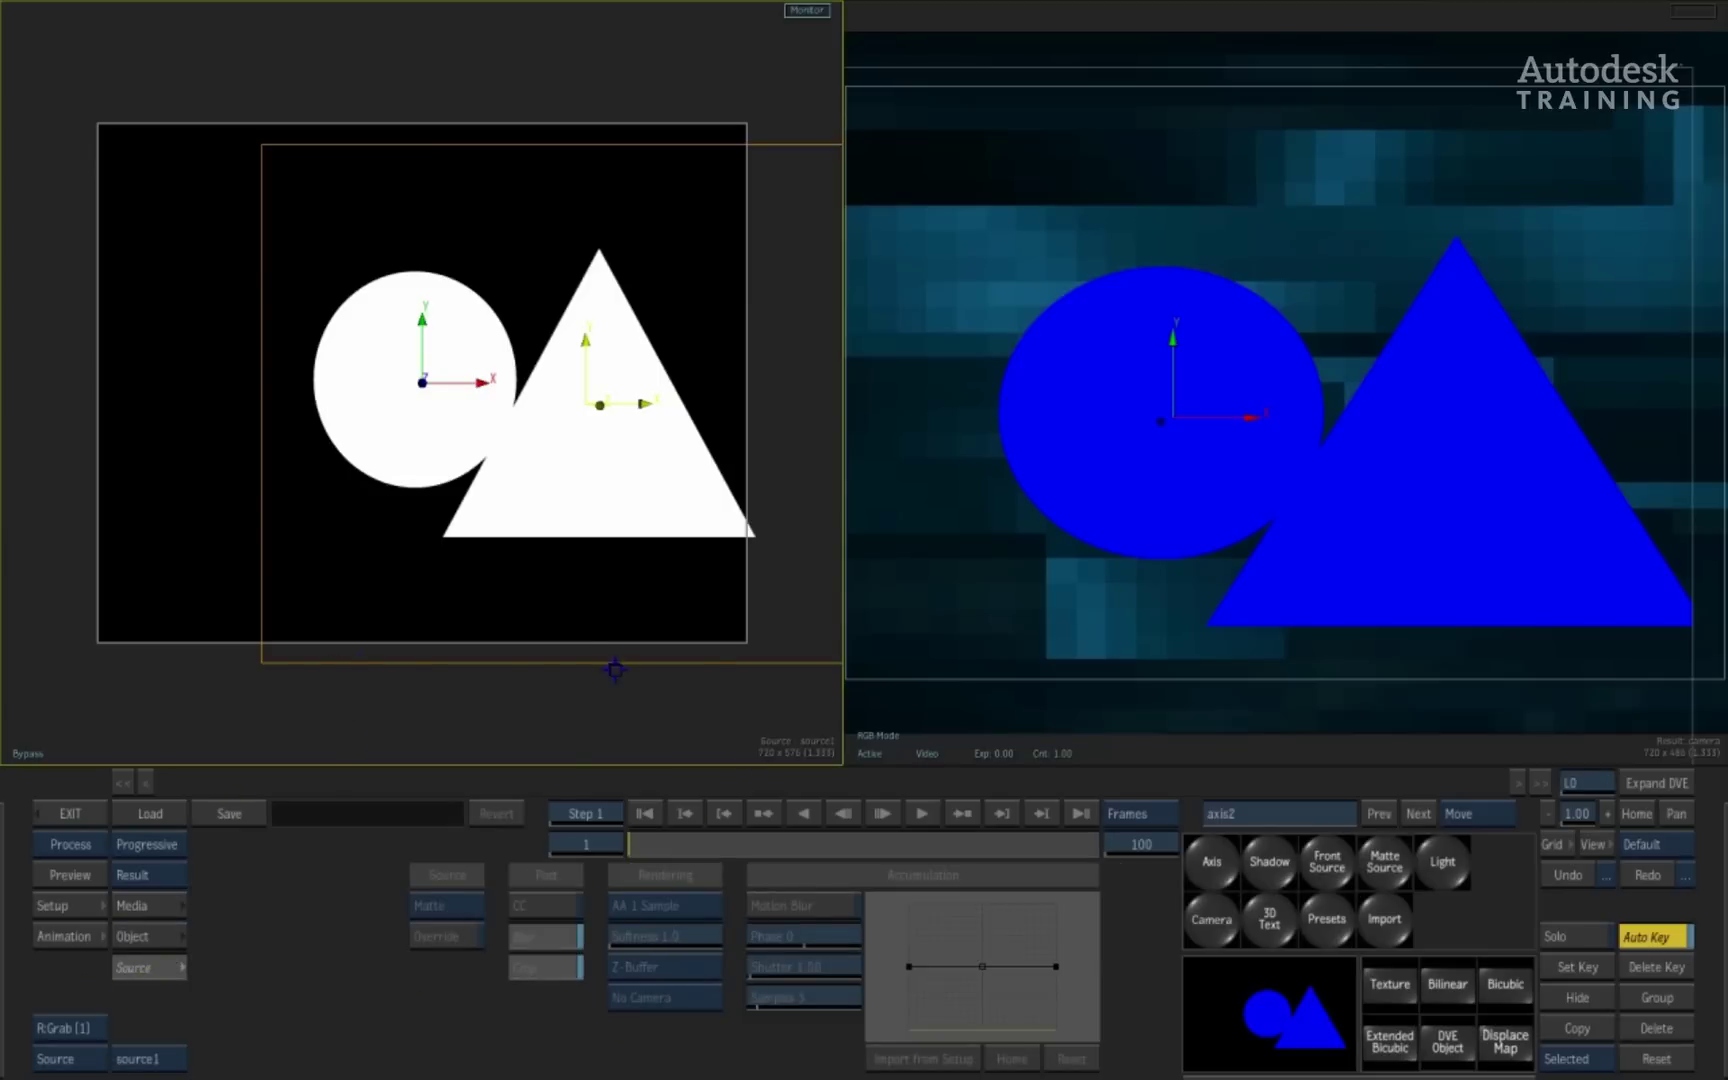
{"action": "key", "text": "Escape"}
{"action": "left_click", "coordinate": [448, 219]}
{"action": "left_click", "coordinate": [448, 219]}
{"action": "key", "text": "Escape"}
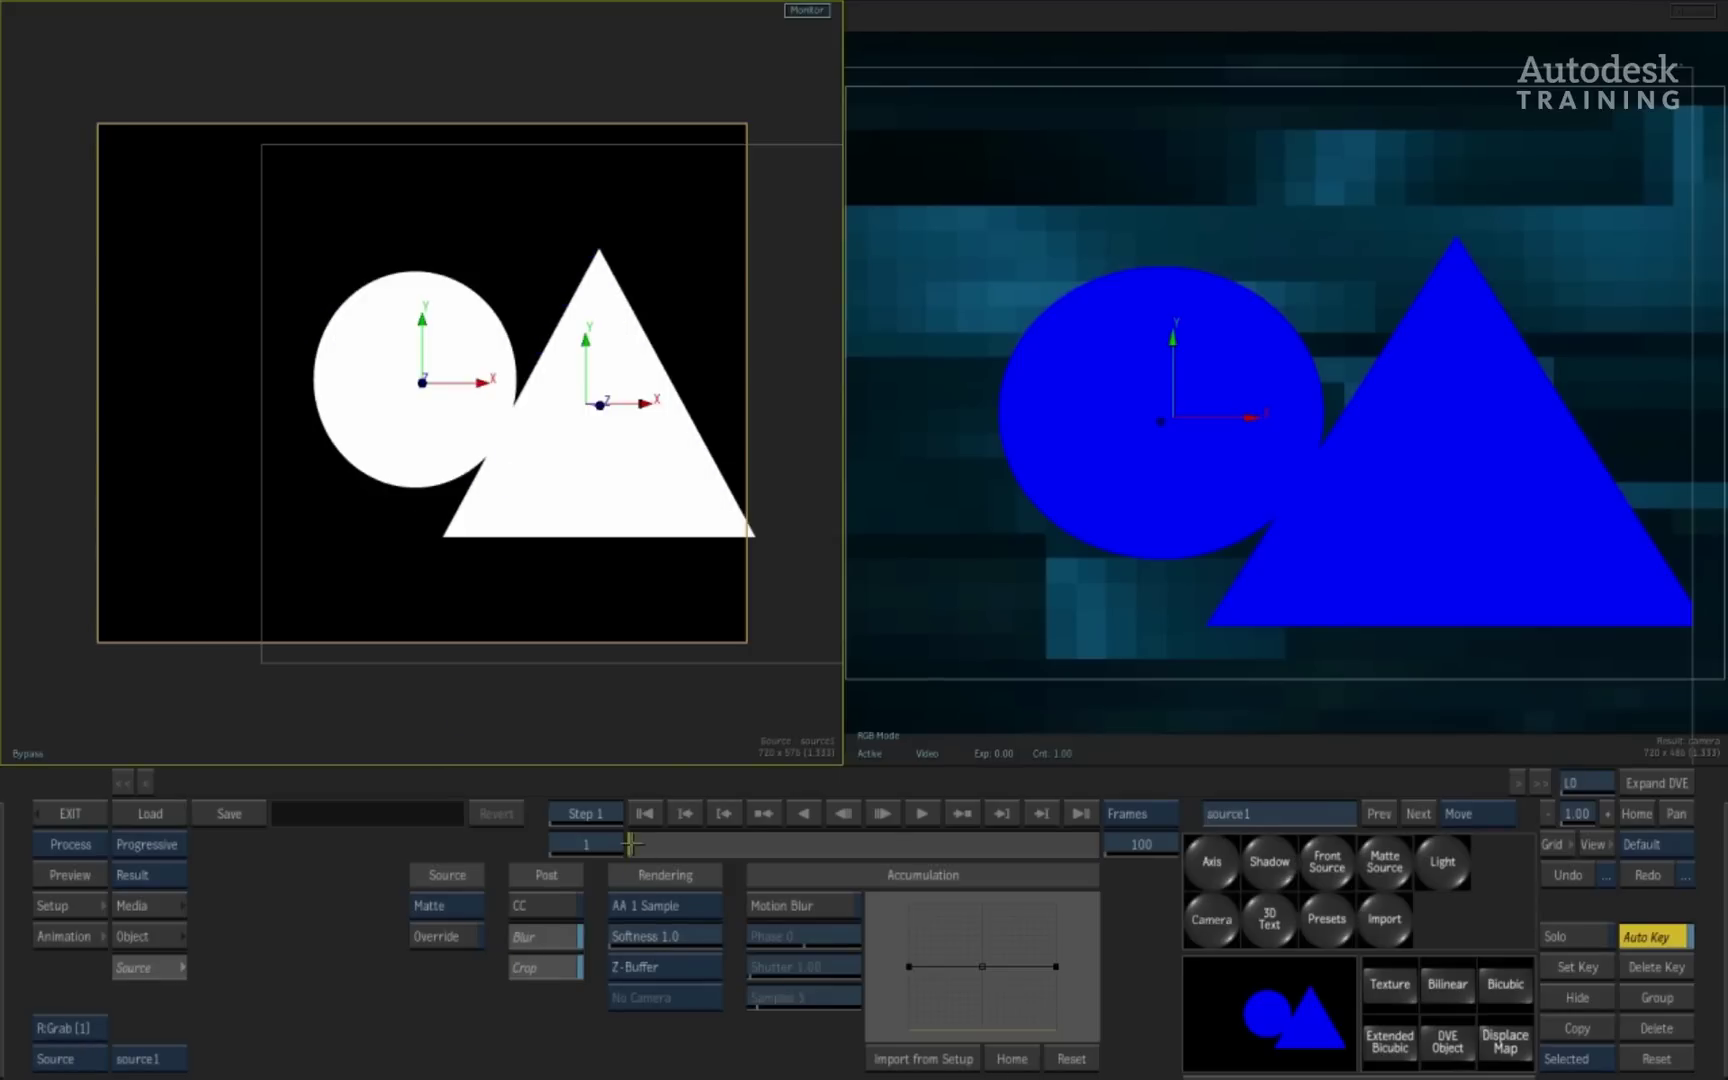
- Keep source1's AA Samples at 1 and its depth handling at Z-Buffer
{"action": "left_click", "coordinate": [705, 905]}
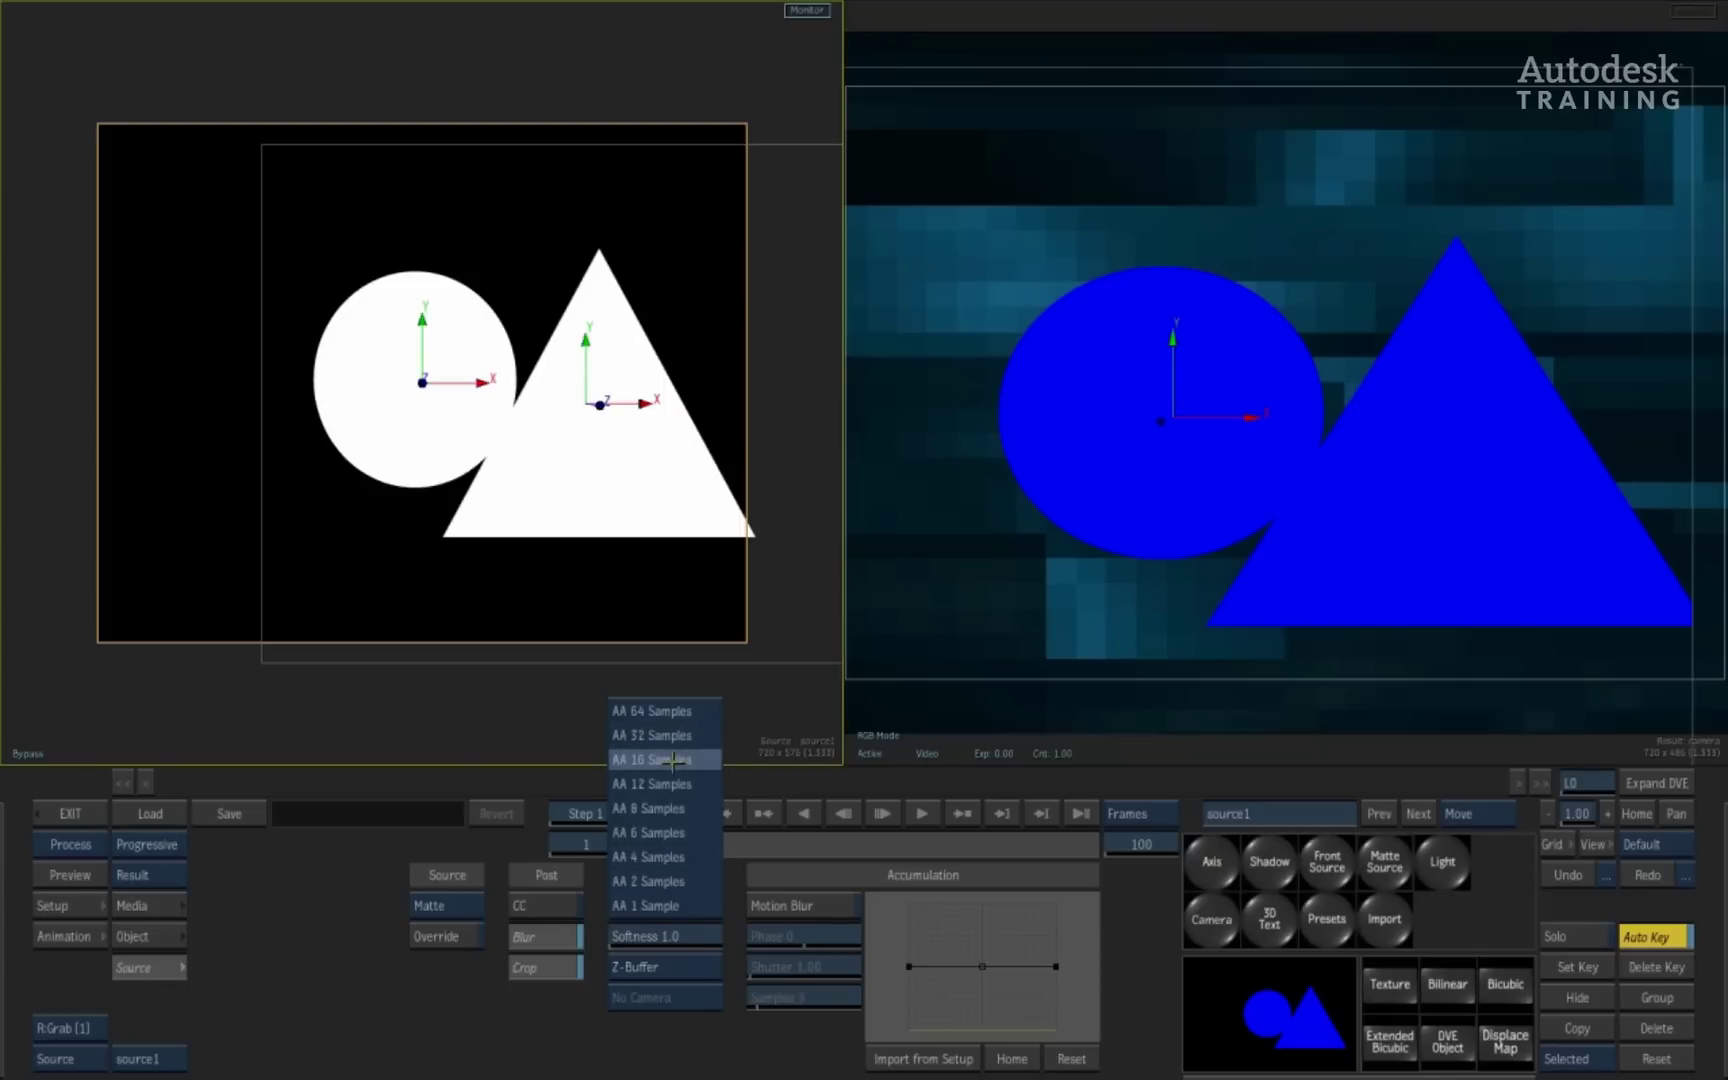
{"action": "left_click", "coordinate": [669, 915]}
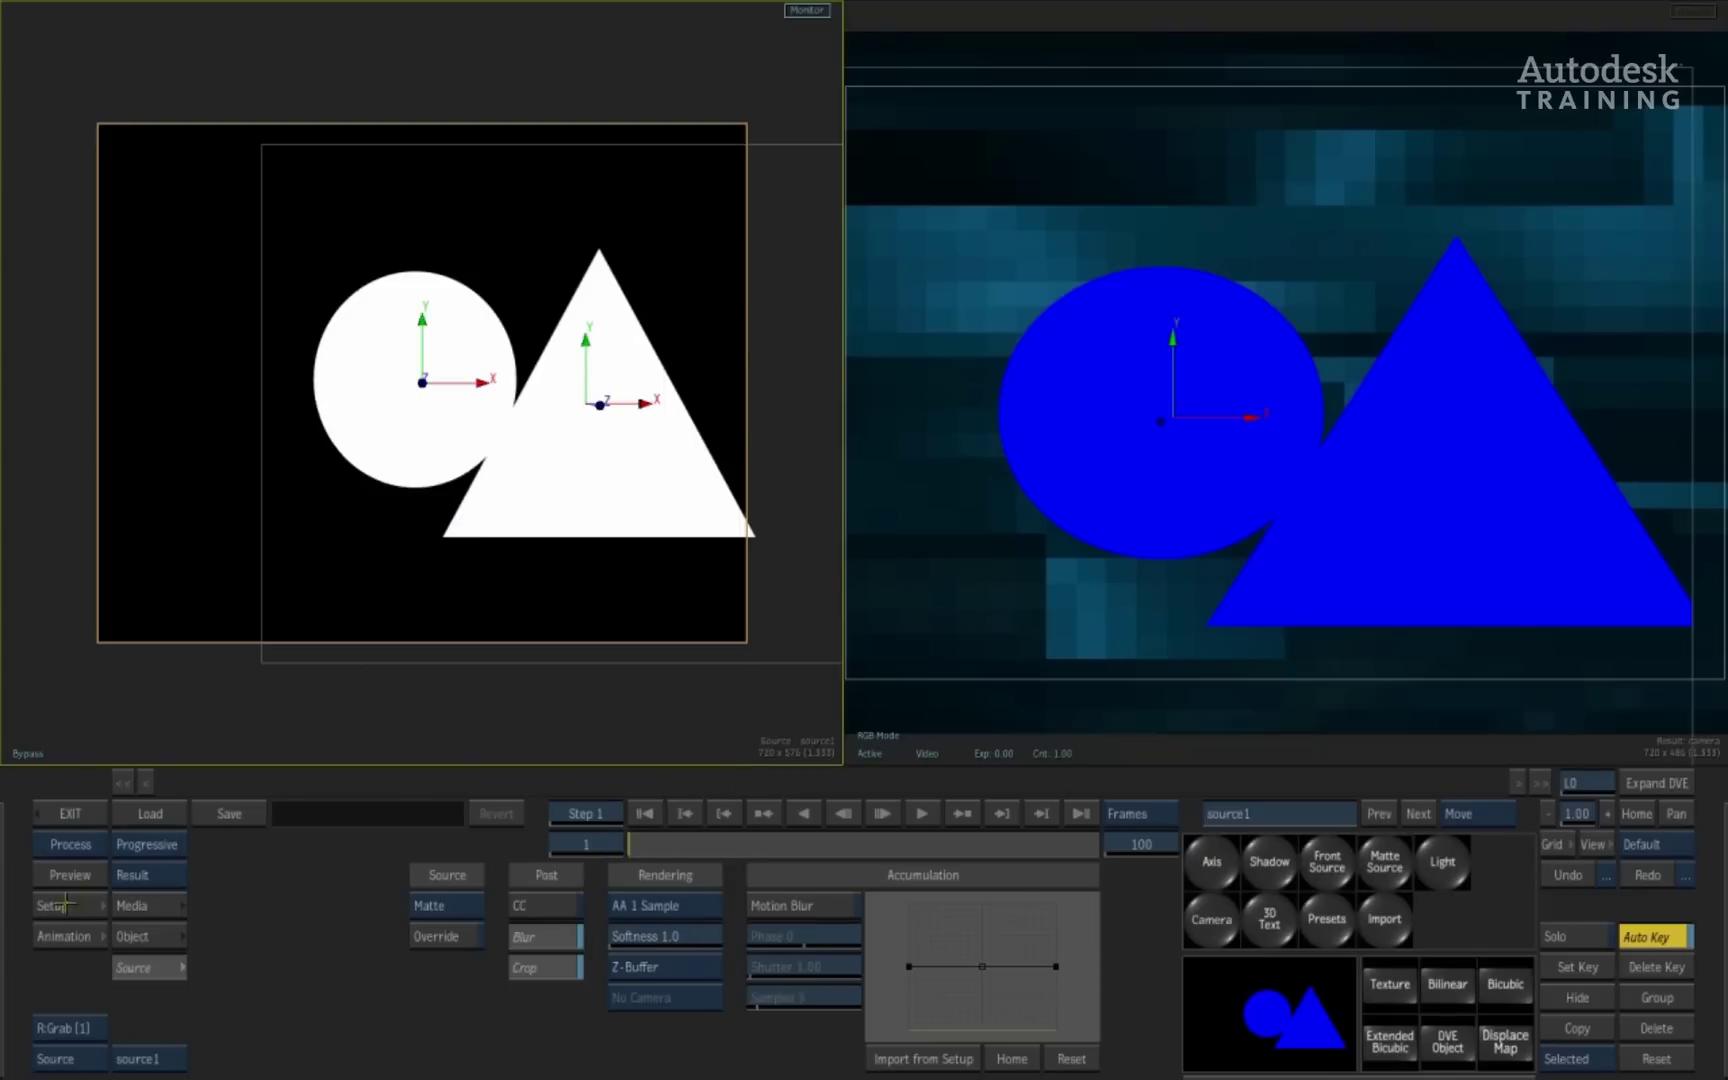
{"action": "left_click", "coordinate": [63, 905]}
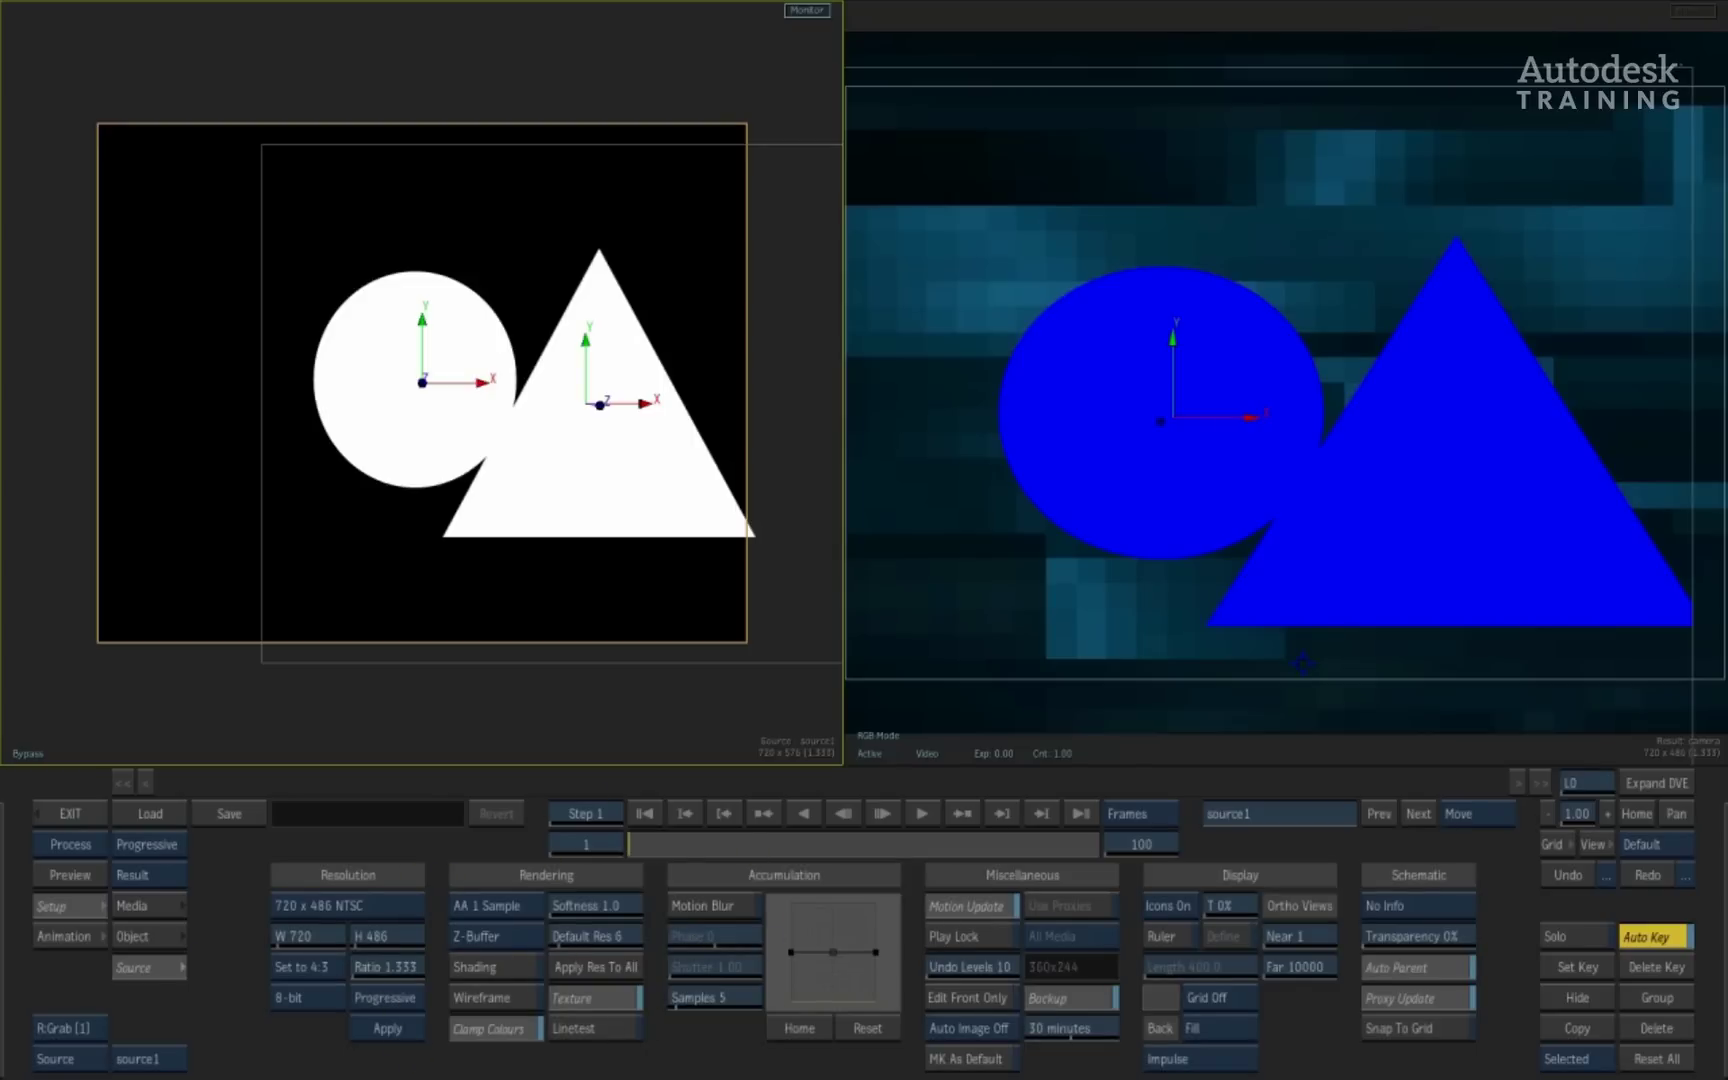
{"action": "left_click", "coordinate": [66, 908]}
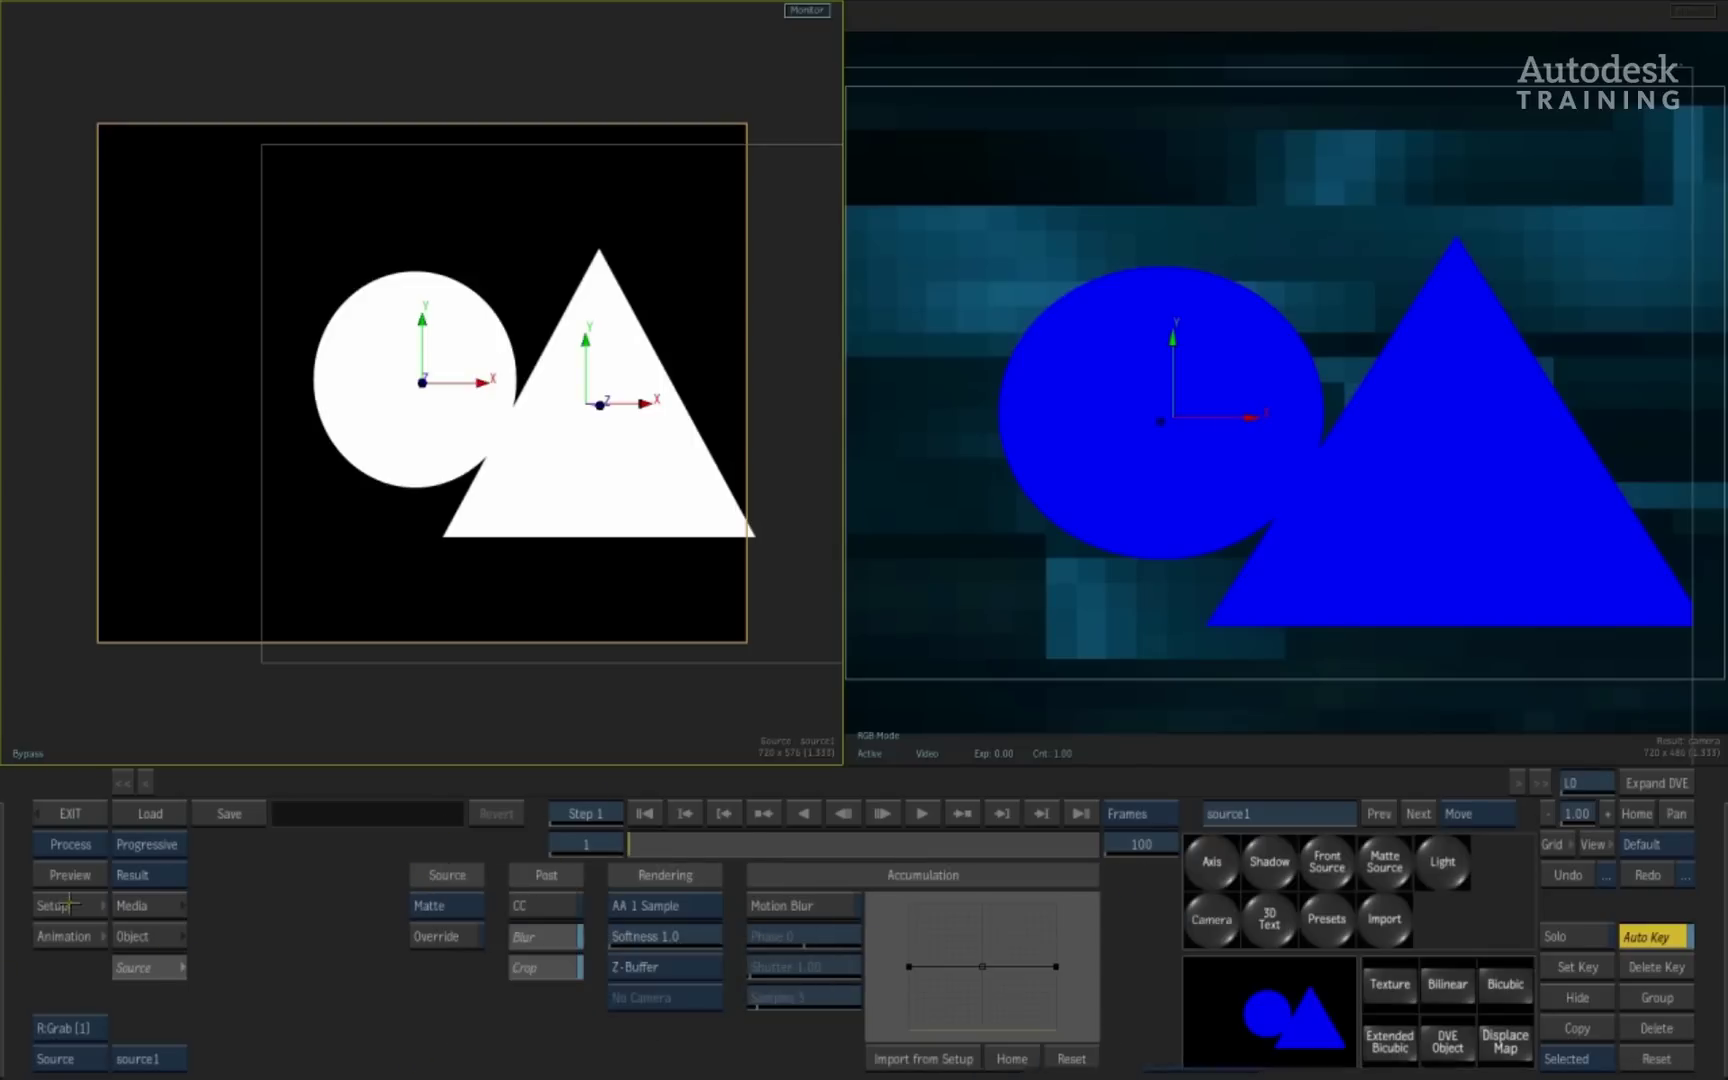
{"action": "left_click", "coordinate": [706, 966]}
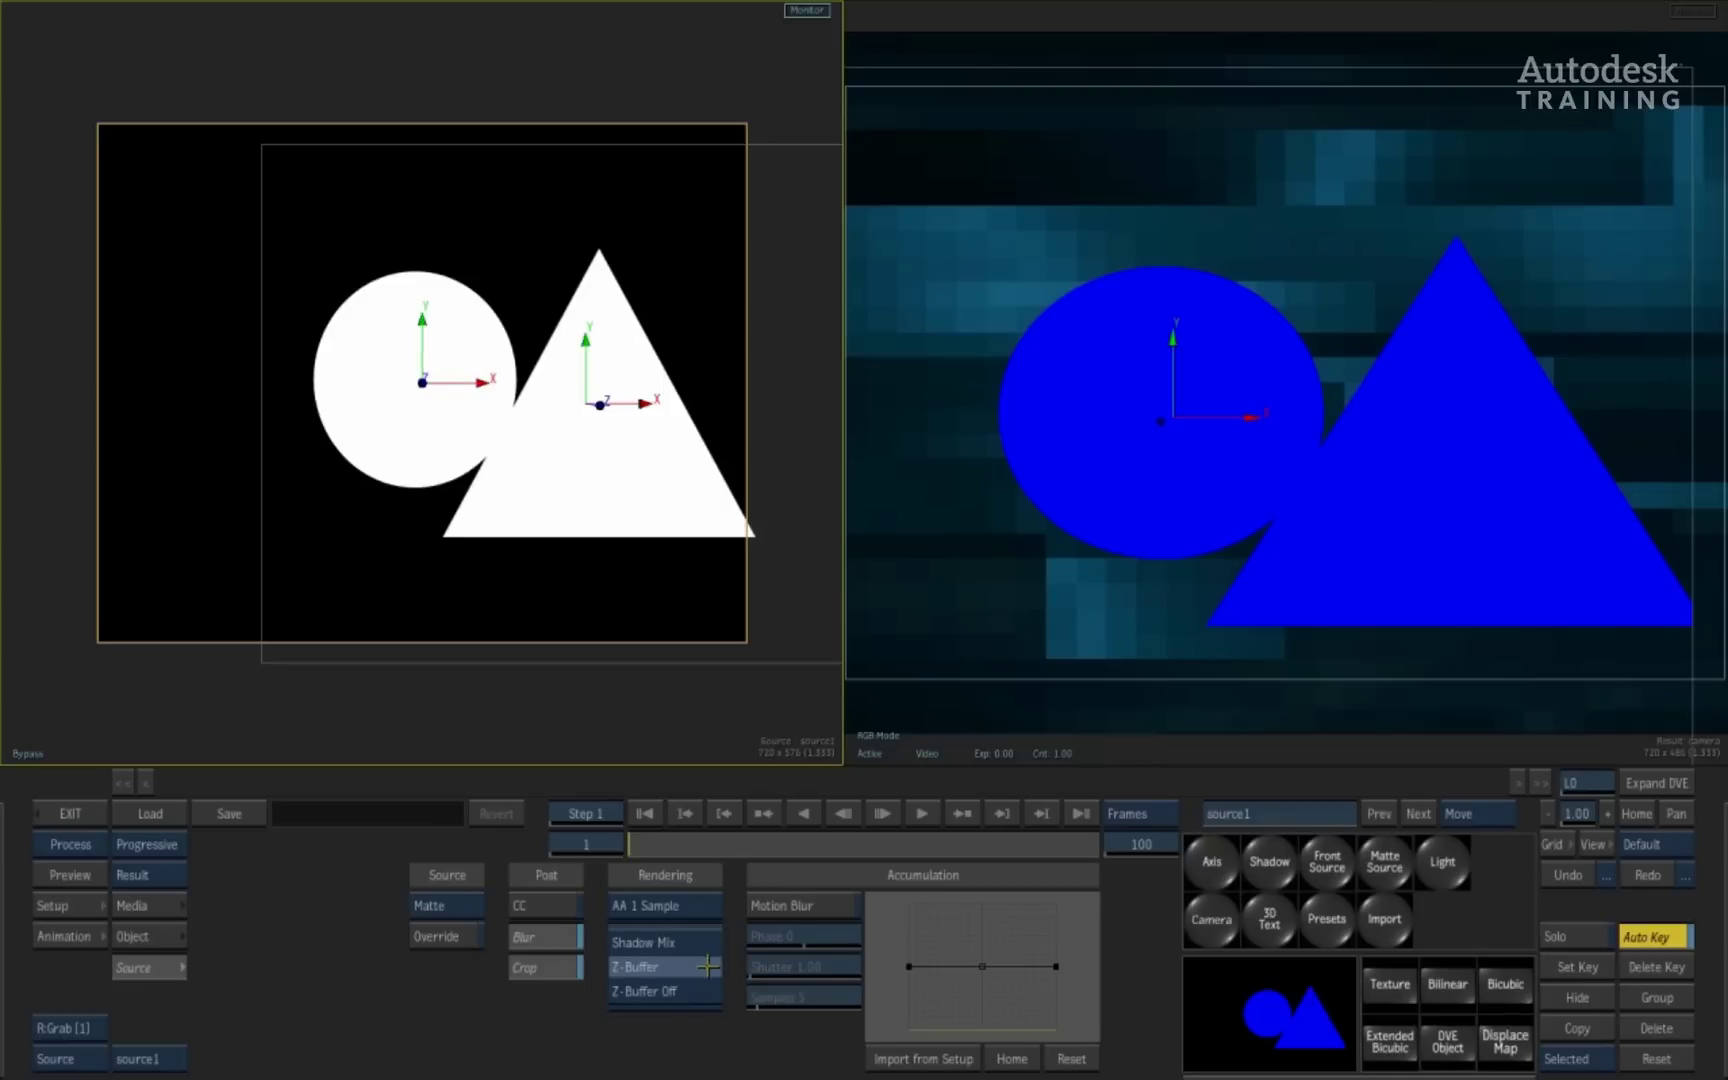
{"action": "left_click", "coordinate": [706, 1004]}
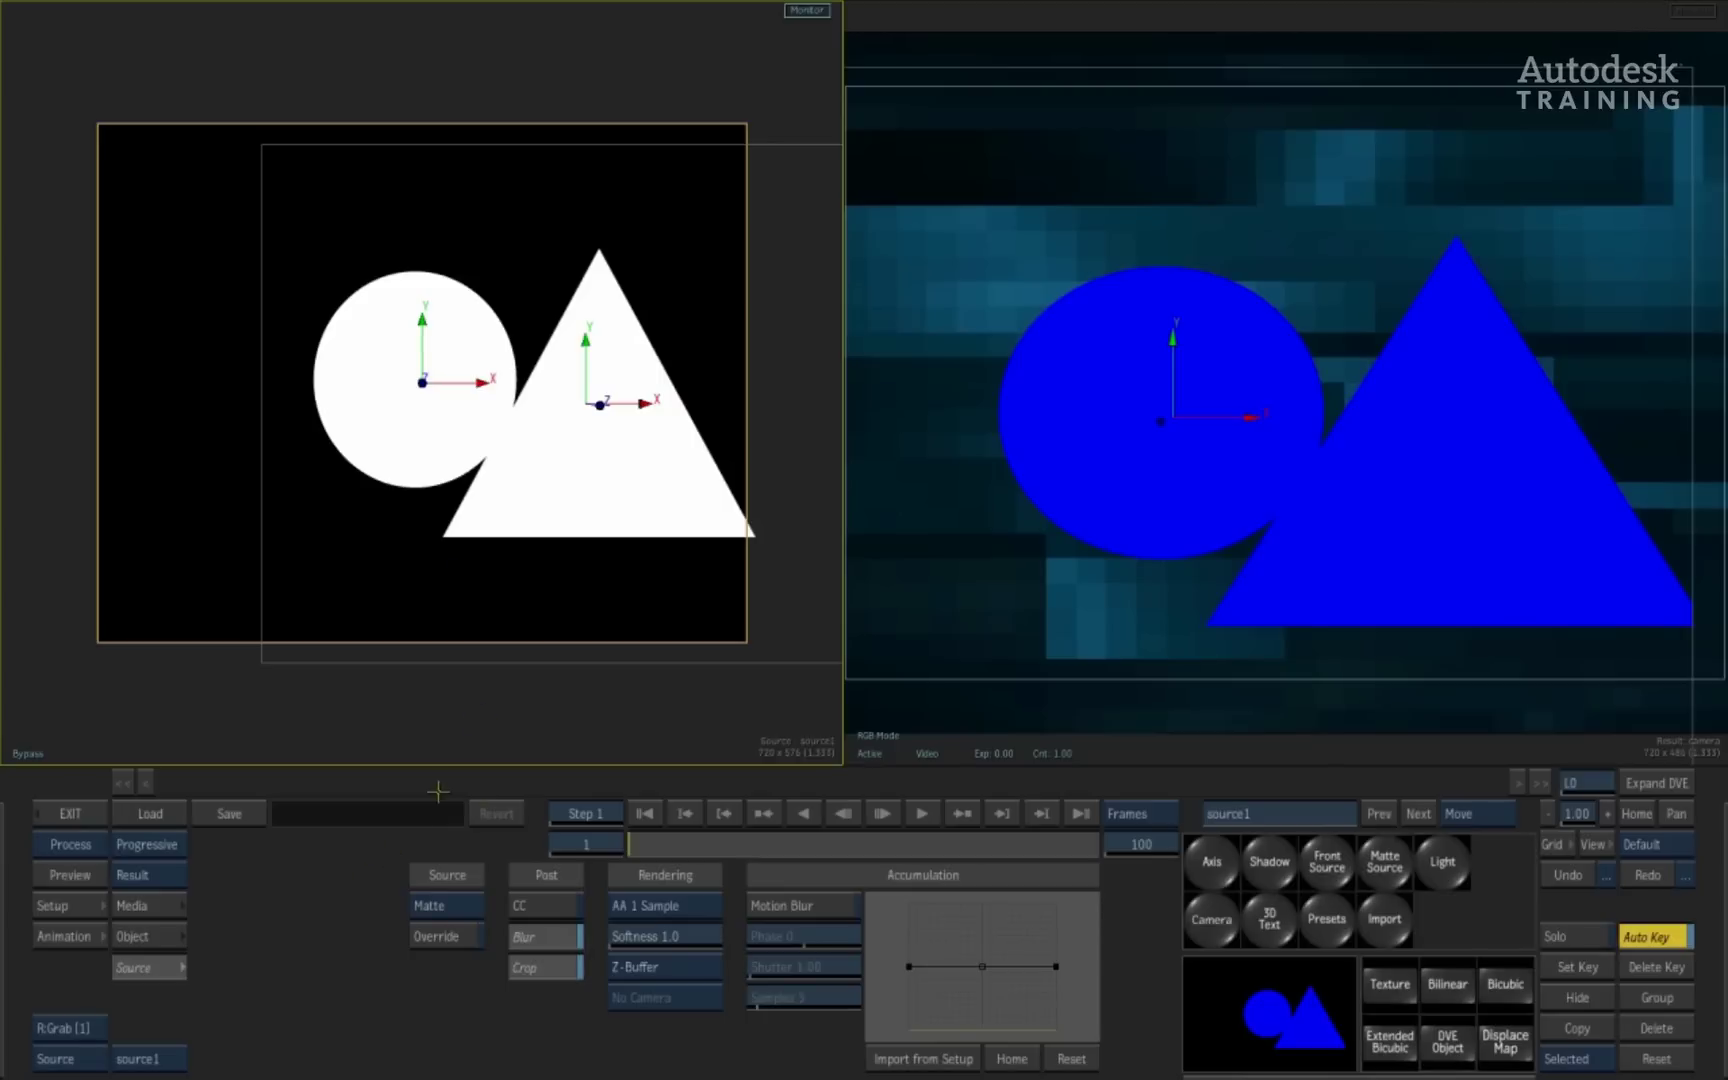
- Move the triangle matte up and left and show its transform and surface settings
{"action": "left_click", "coordinate": [150, 906]}
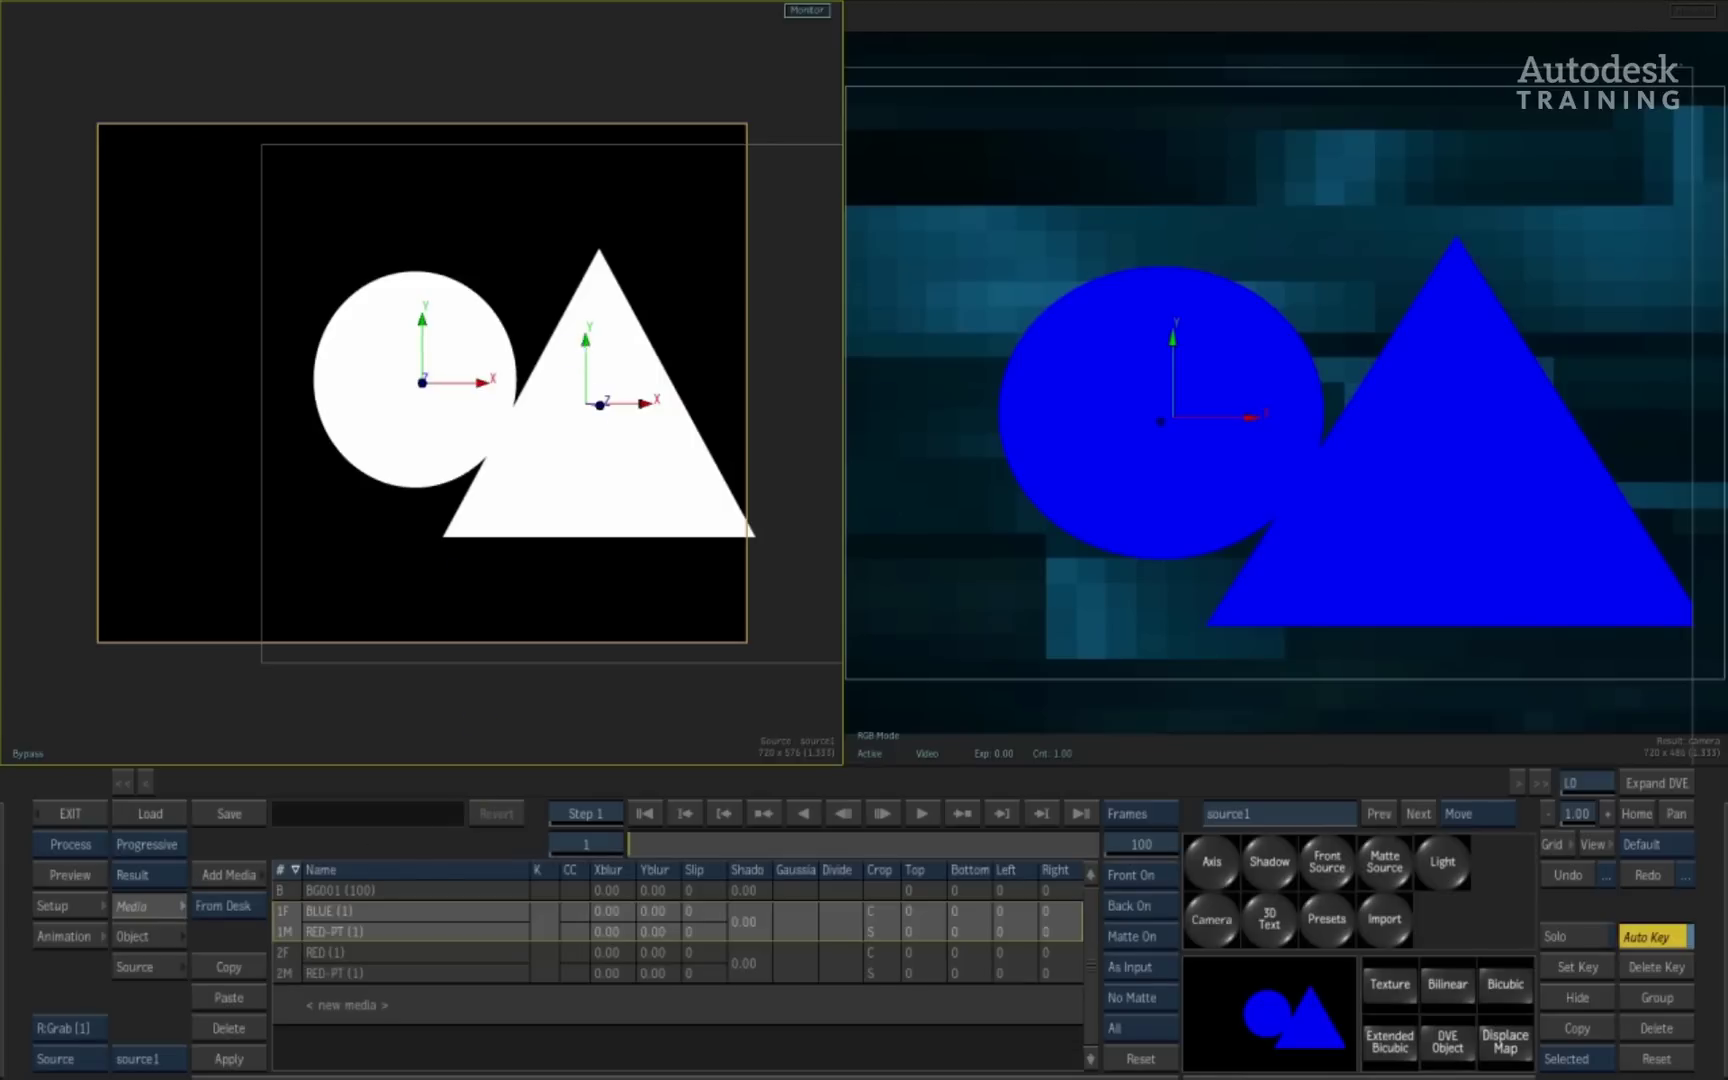
{"action": "left_click", "coordinate": [585, 350]}
{"action": "left_click_drag", "start_coordinate": [585, 352], "coordinate": [524, 393]}
{"action": "left_click", "coordinate": [162, 936]}
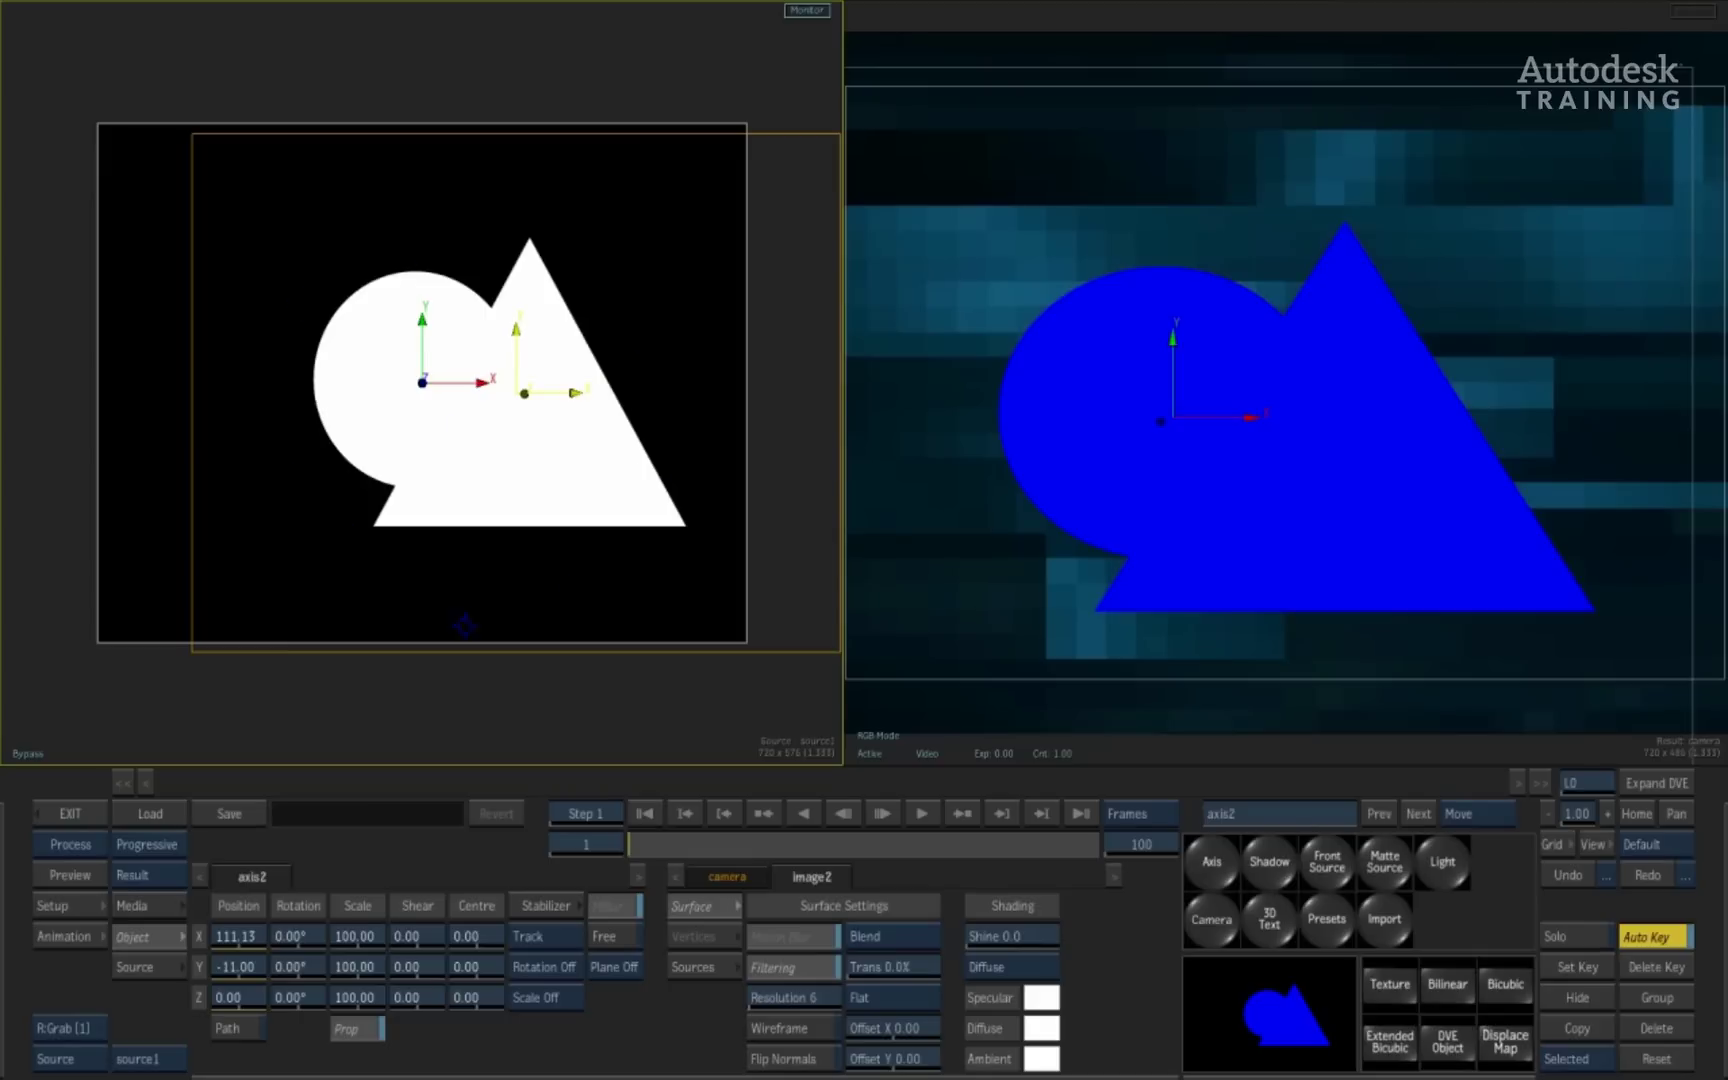
- Set image2's blend mode to Subtract and slide the triangle across the circle
{"action": "left_click", "coordinate": [915, 935]}
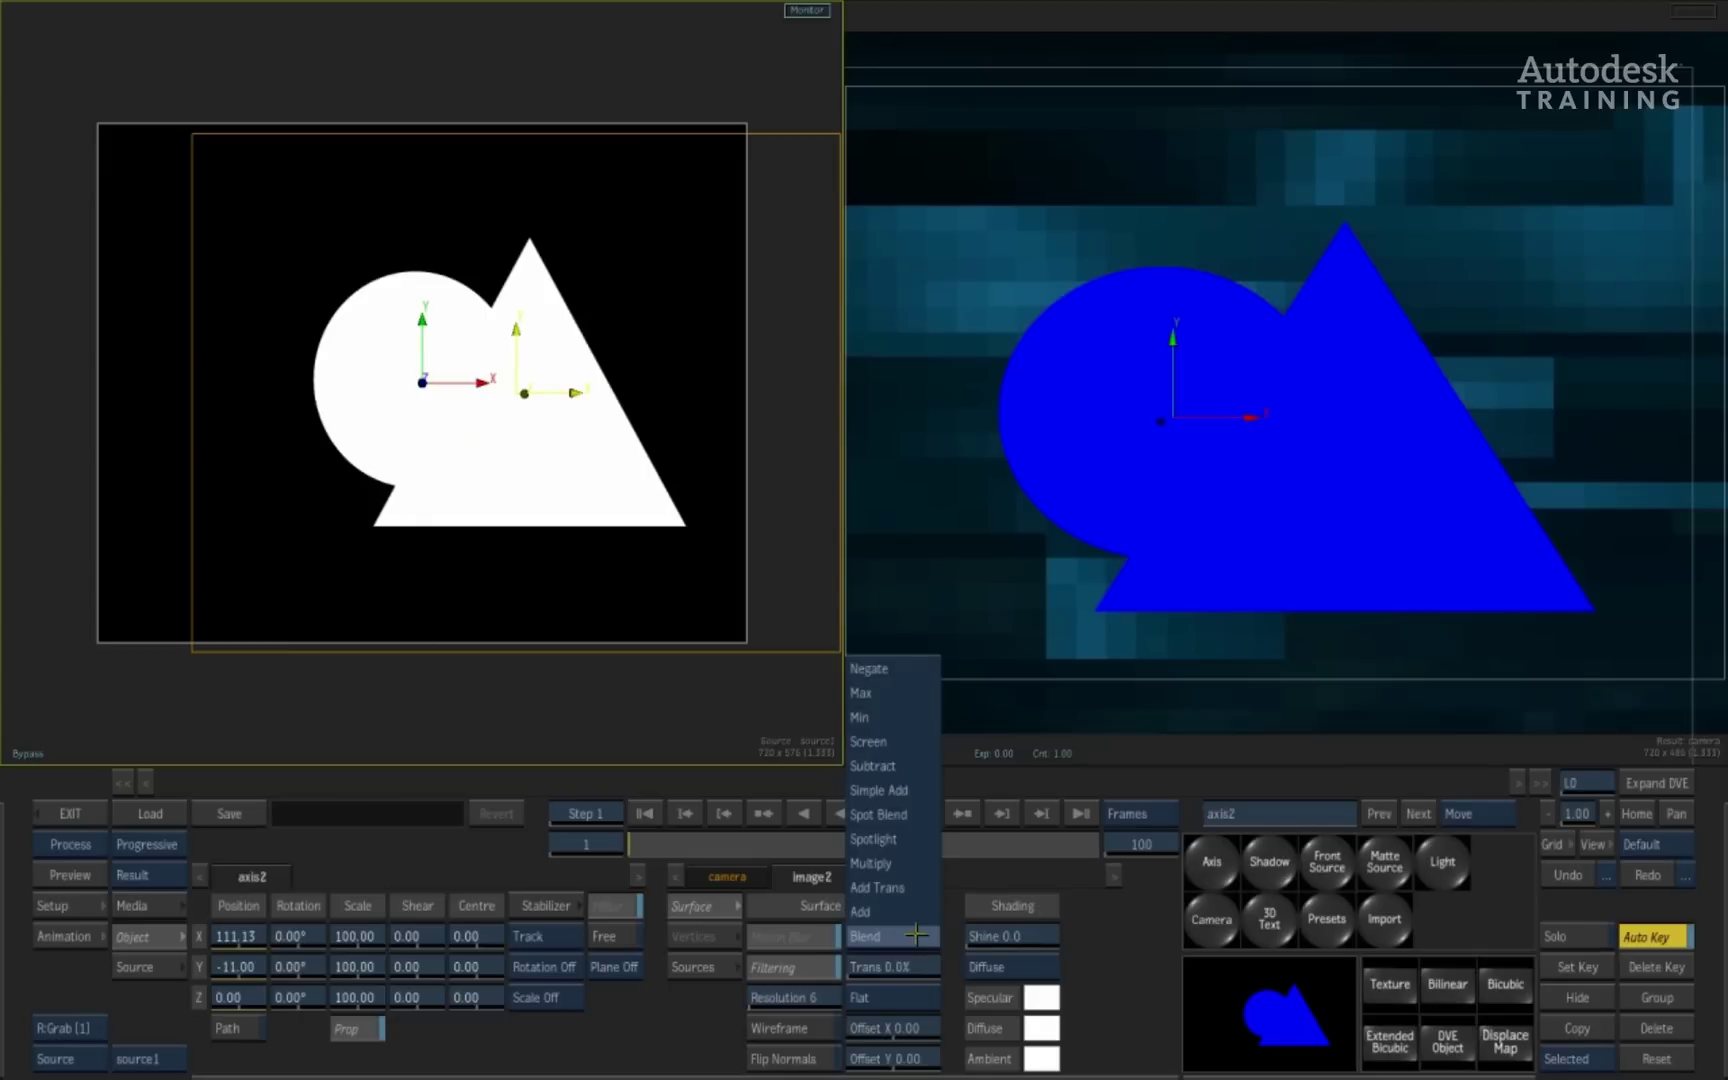
{"action": "key", "text": "Escape"}
{"action": "left_click", "coordinate": [525, 480]}
{"action": "key", "text": "Escape"}
{"action": "left_click", "coordinate": [925, 935]}
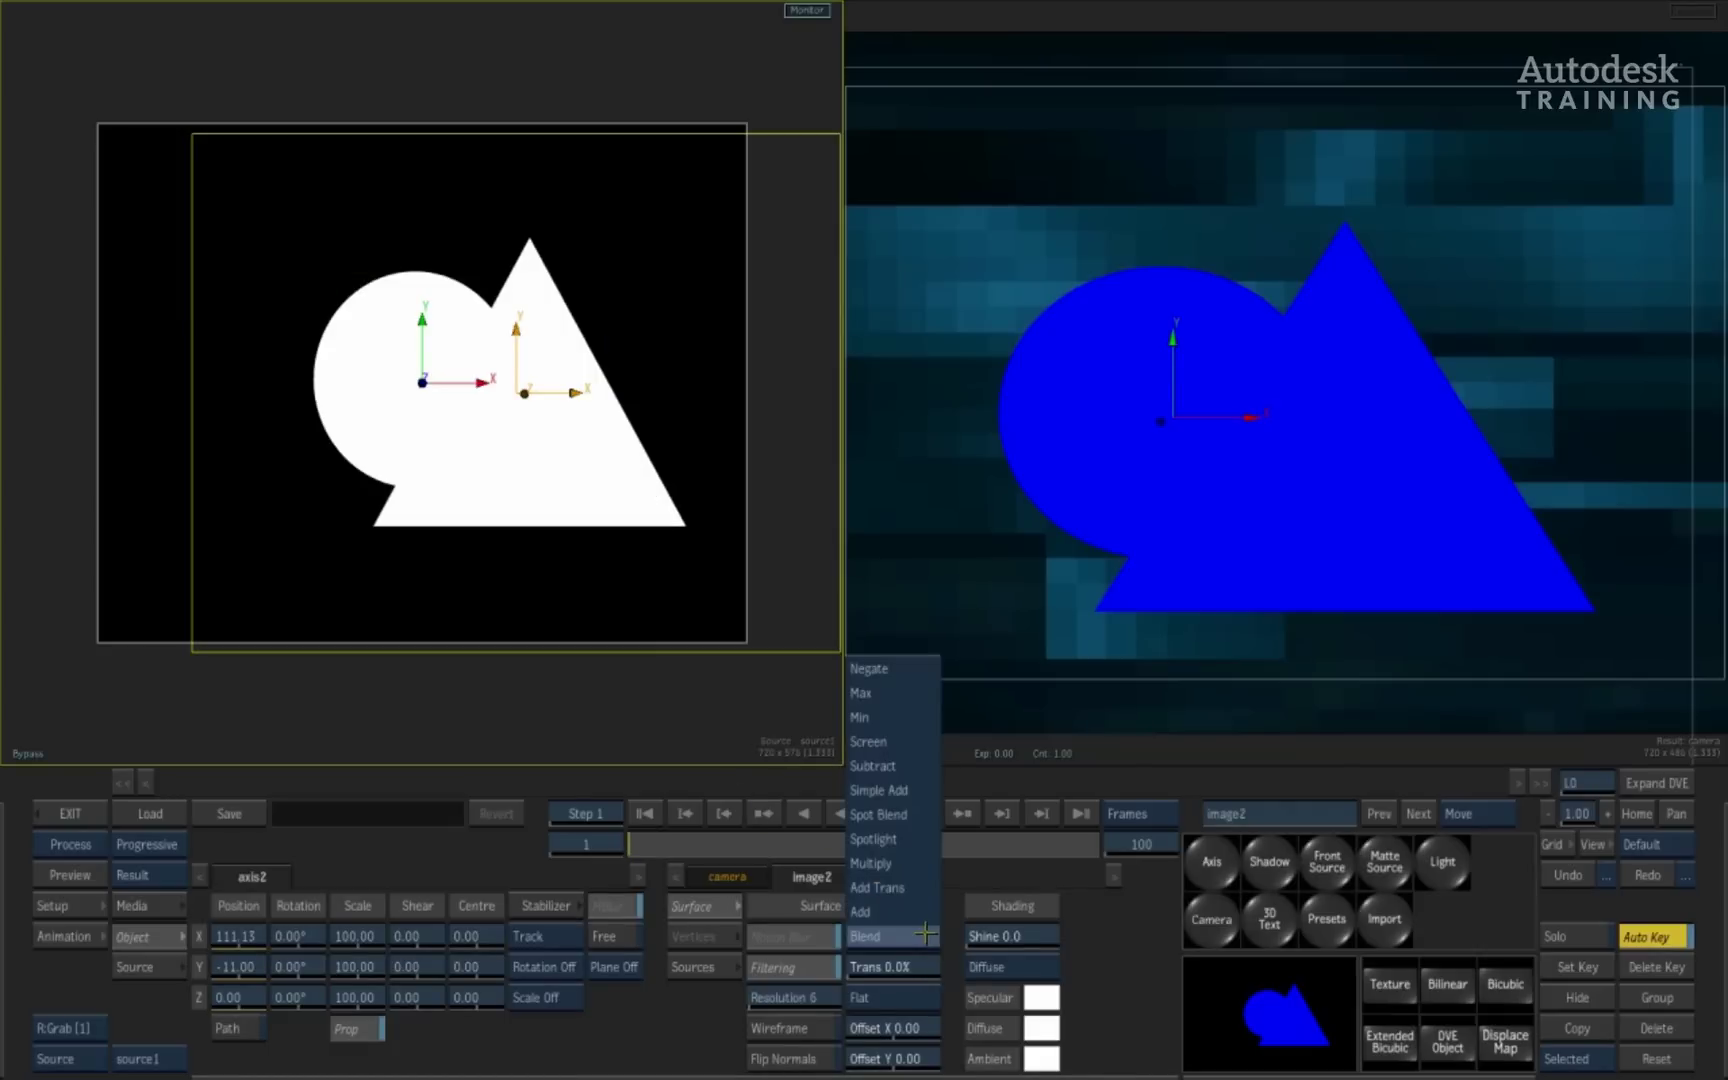
{"action": "left_click", "coordinate": [873, 766]}
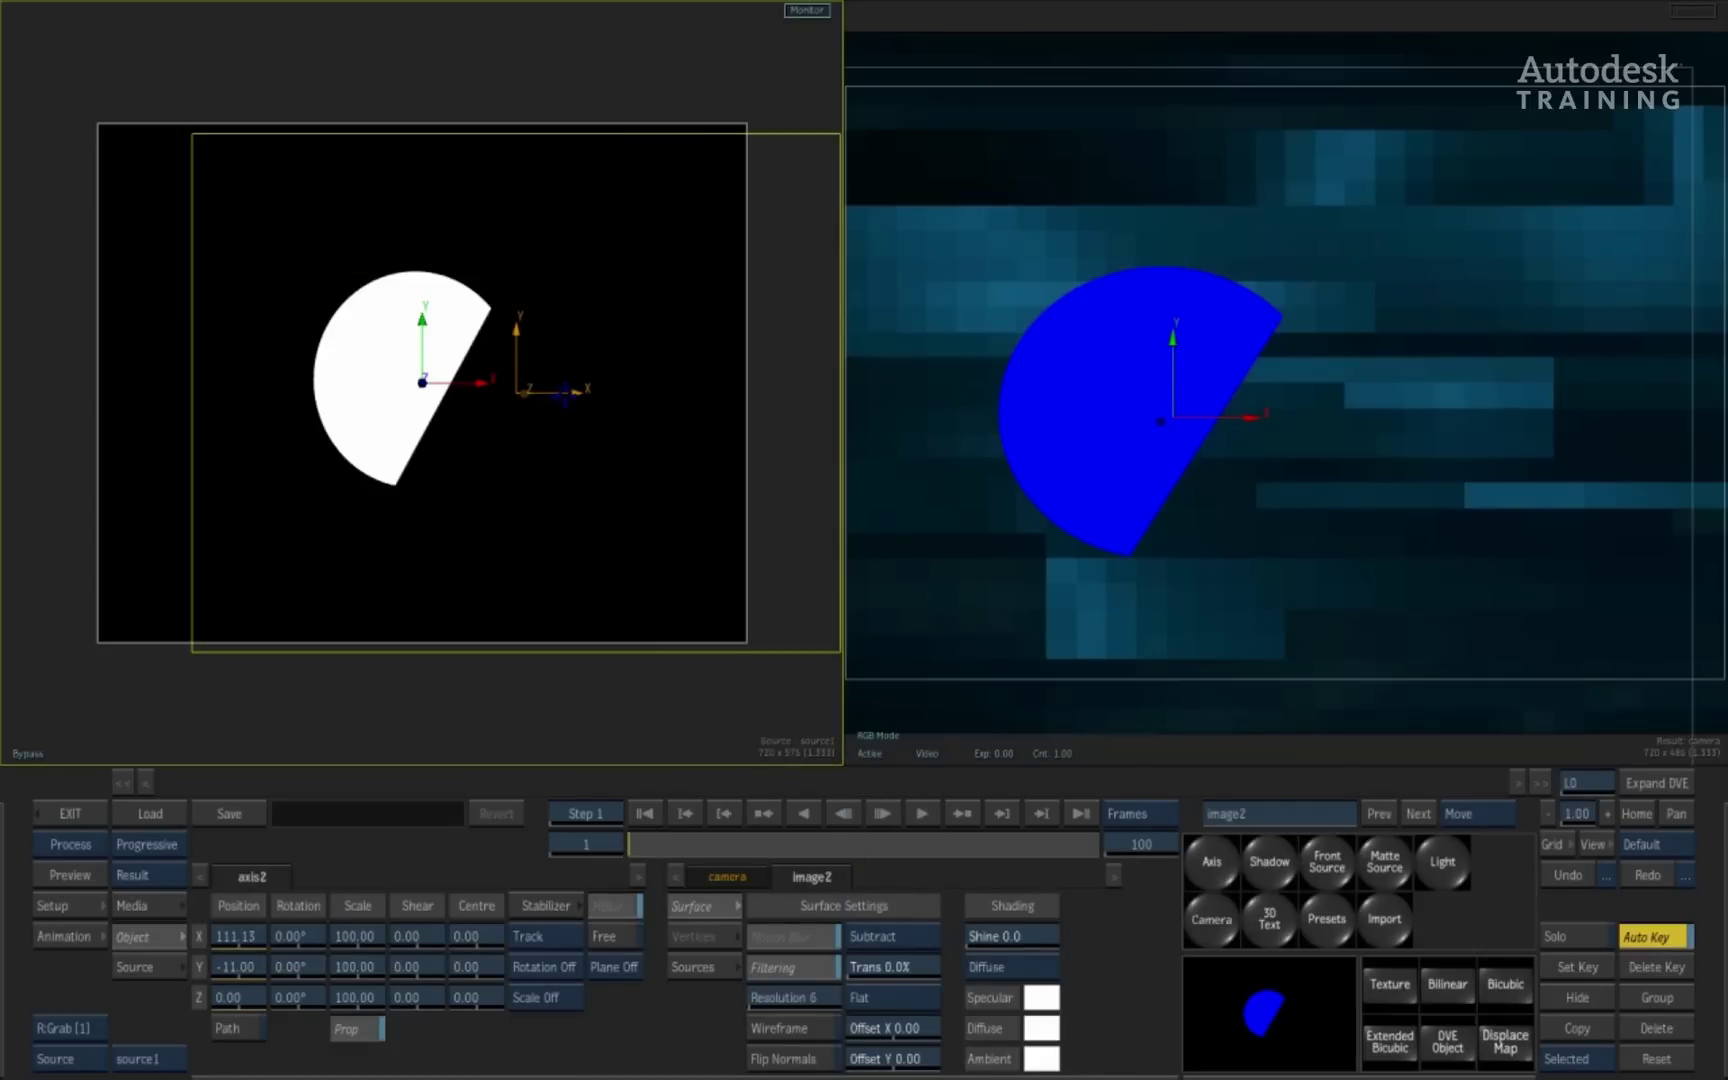
{"action": "left_click_drag", "start_coordinate": [561, 390], "coordinate": [483, 386]}
- Return the triangle to Blend mode with transparency at 73
{"action": "left_click", "coordinate": [905, 934]}
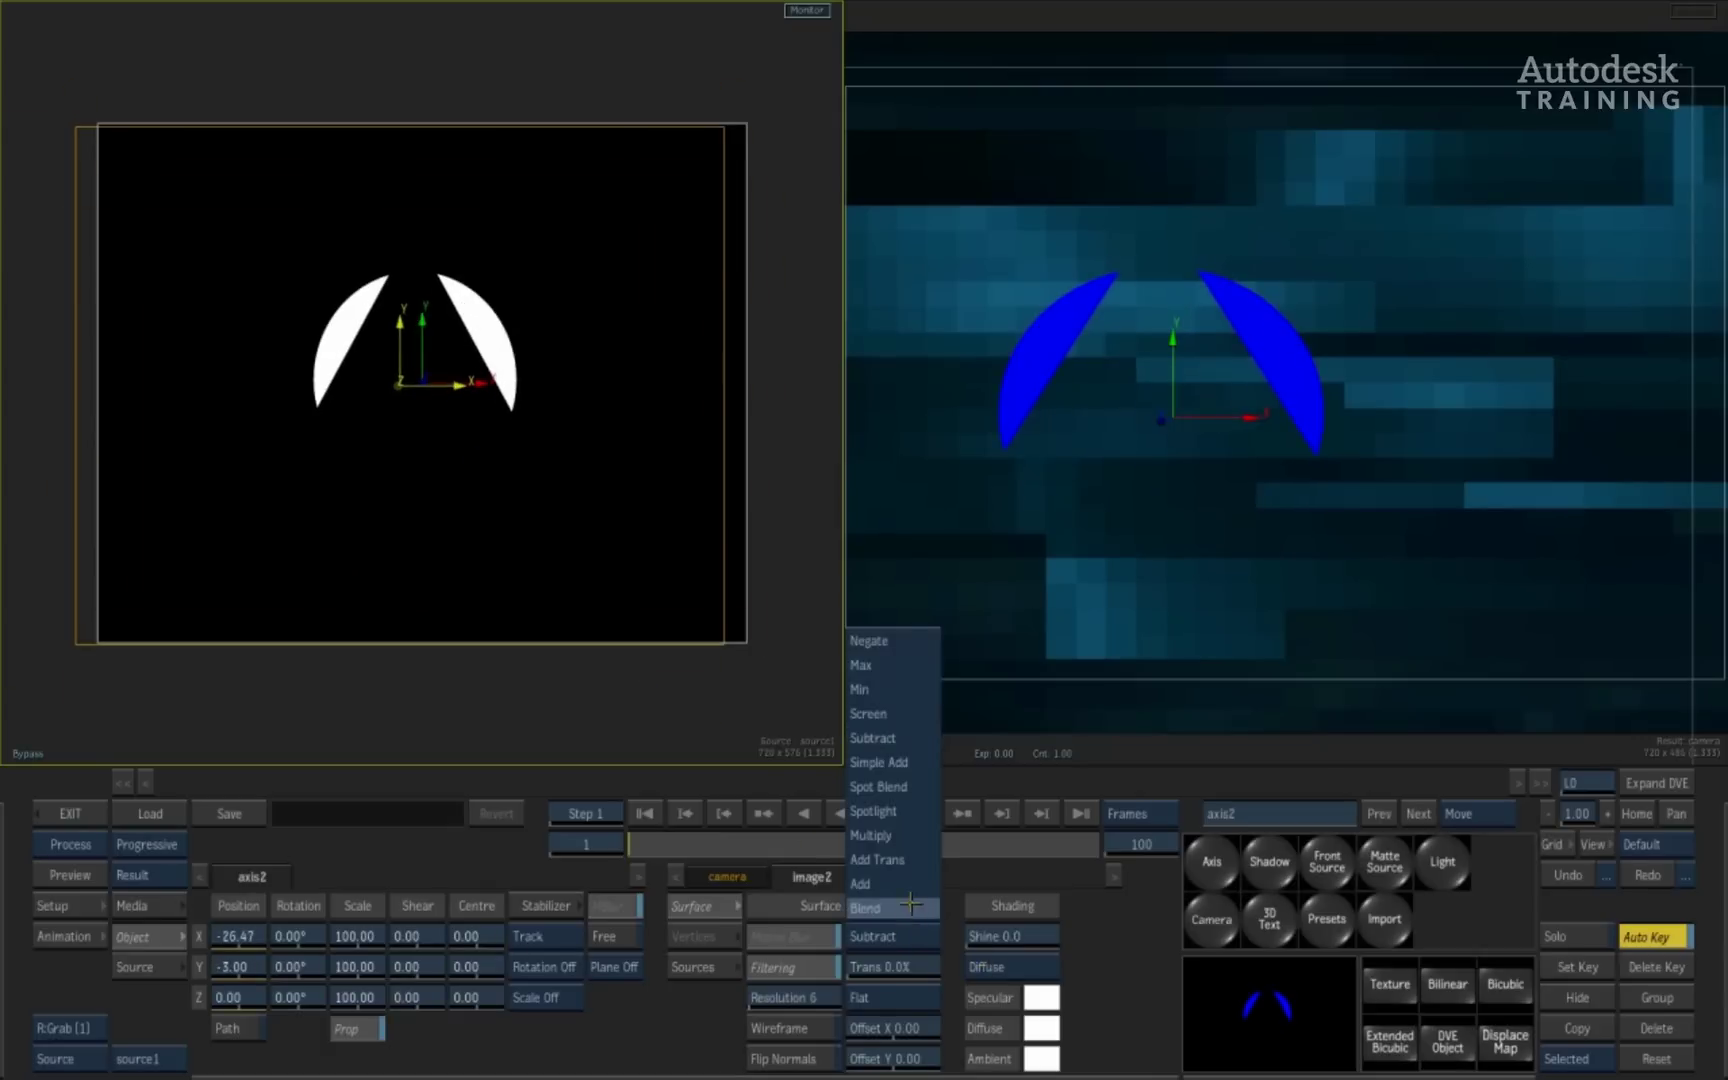
{"action": "left_click", "coordinate": [900, 908]}
{"action": "left_click_drag", "start_coordinate": [871, 968], "coordinate": [915, 966]}
- Move the circle's axis3 over the triangle, to X 100.27, Y -23.00
{"action": "left_click", "coordinate": [423, 383]}
{"action": "left_click_drag", "start_coordinate": [413, 333], "coordinate": [494, 336]}
{"action": "left_click_drag", "start_coordinate": [232, 275], "coordinate": [255, 294]}
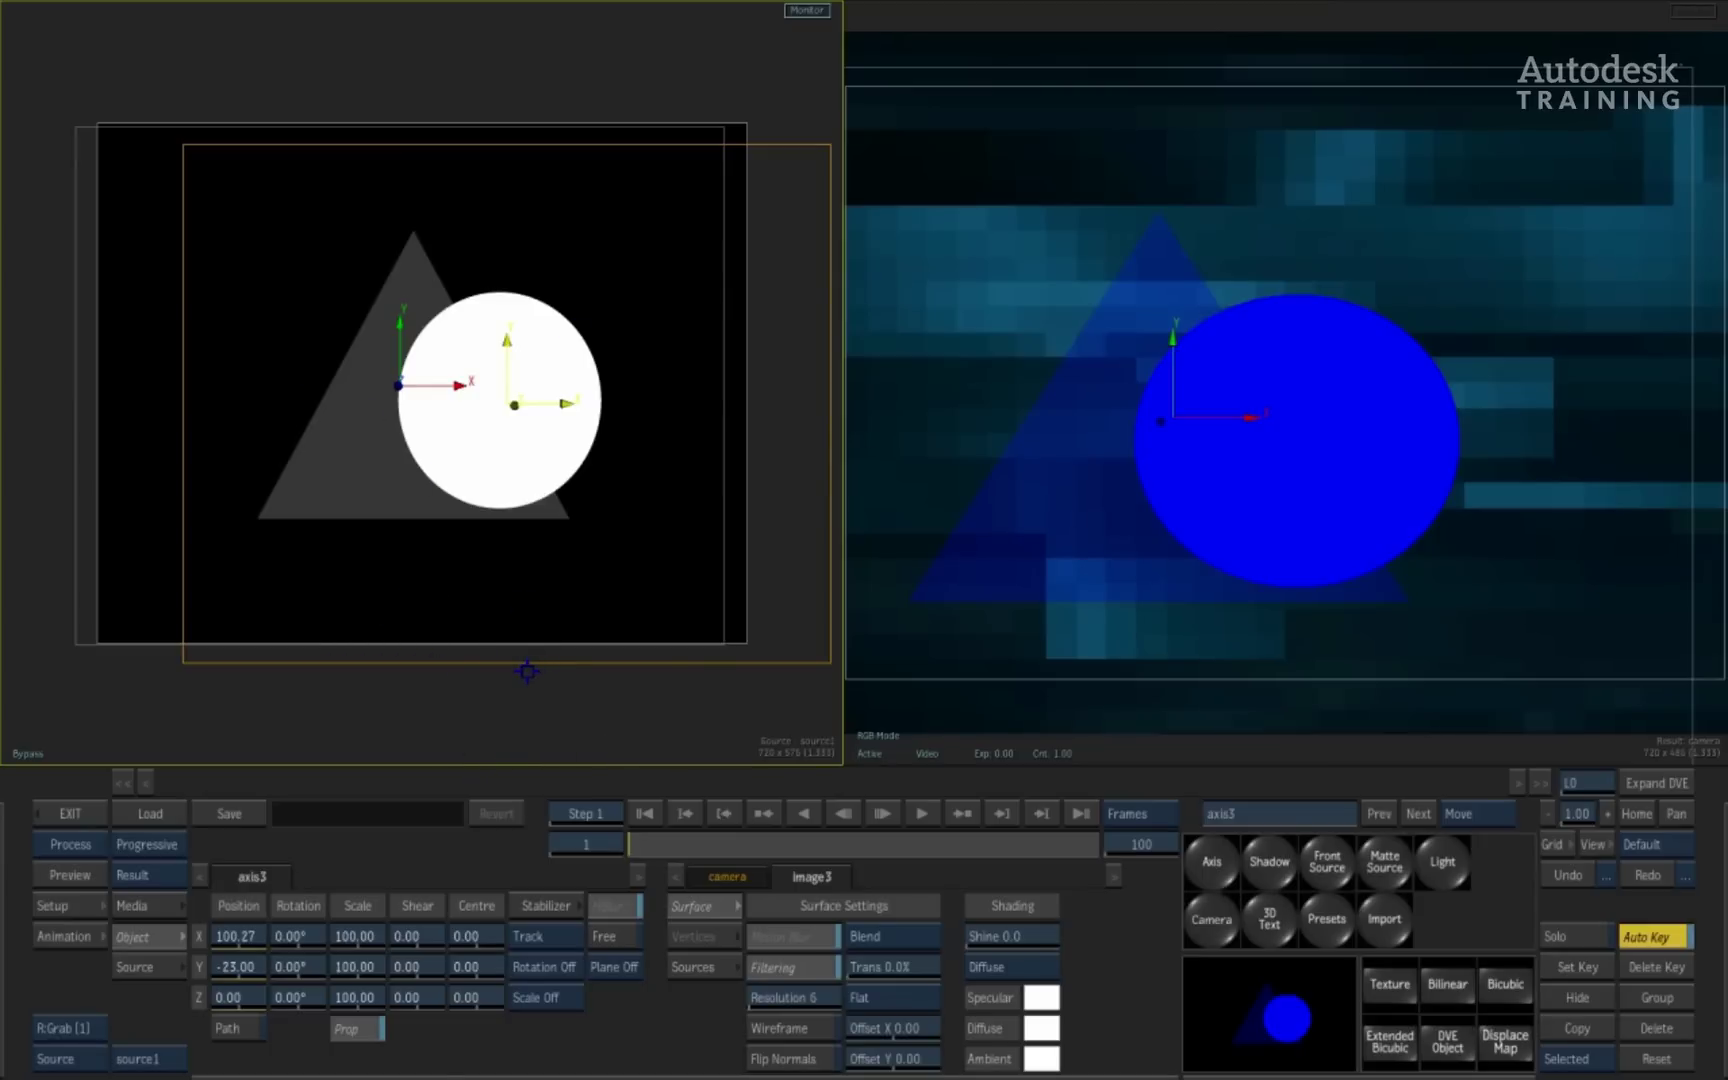
- Nudge the Matte Source node in the schematic, then return to the source1 matte view
{"action": "key", "text": "F4"}
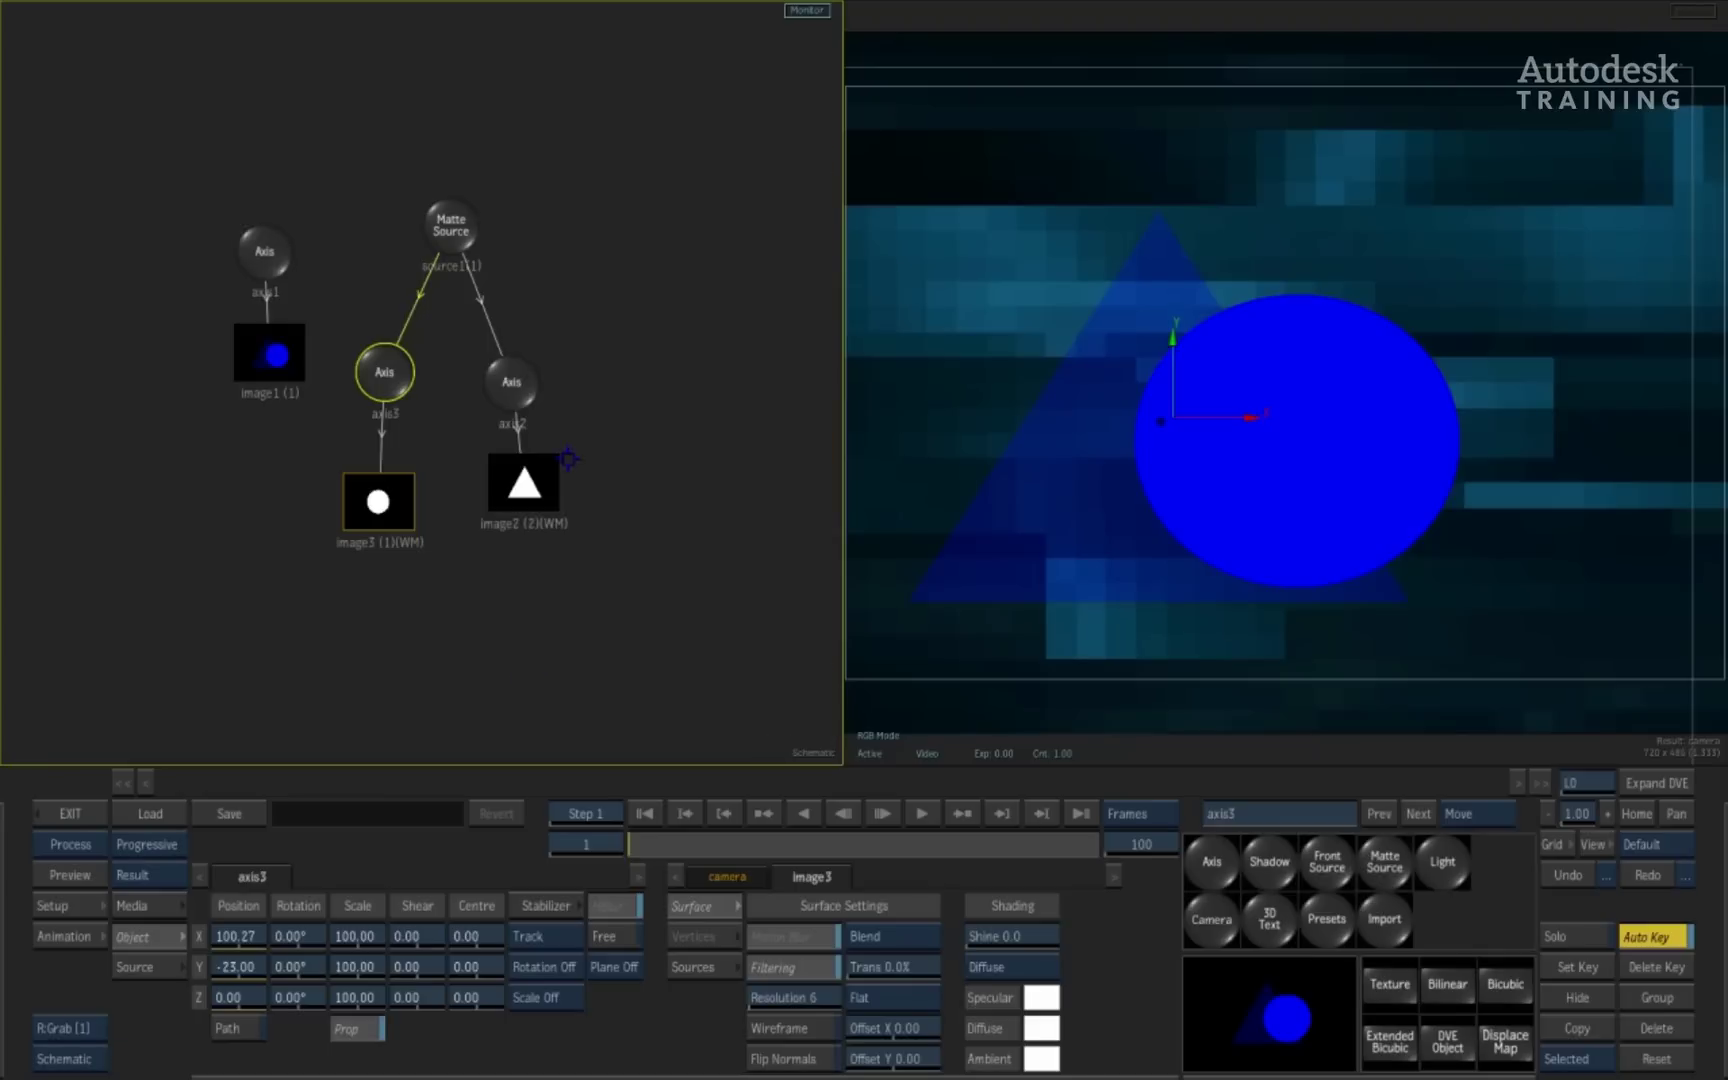
{"action": "mouse_move", "coordinate": [466, 210]}
{"action": "left_mouse_down"}
{"action": "mouse_move", "coordinate": [475, 180]}
{"action": "mouse_move", "coordinate": [463, 223]}
{"action": "left_mouse_up"}
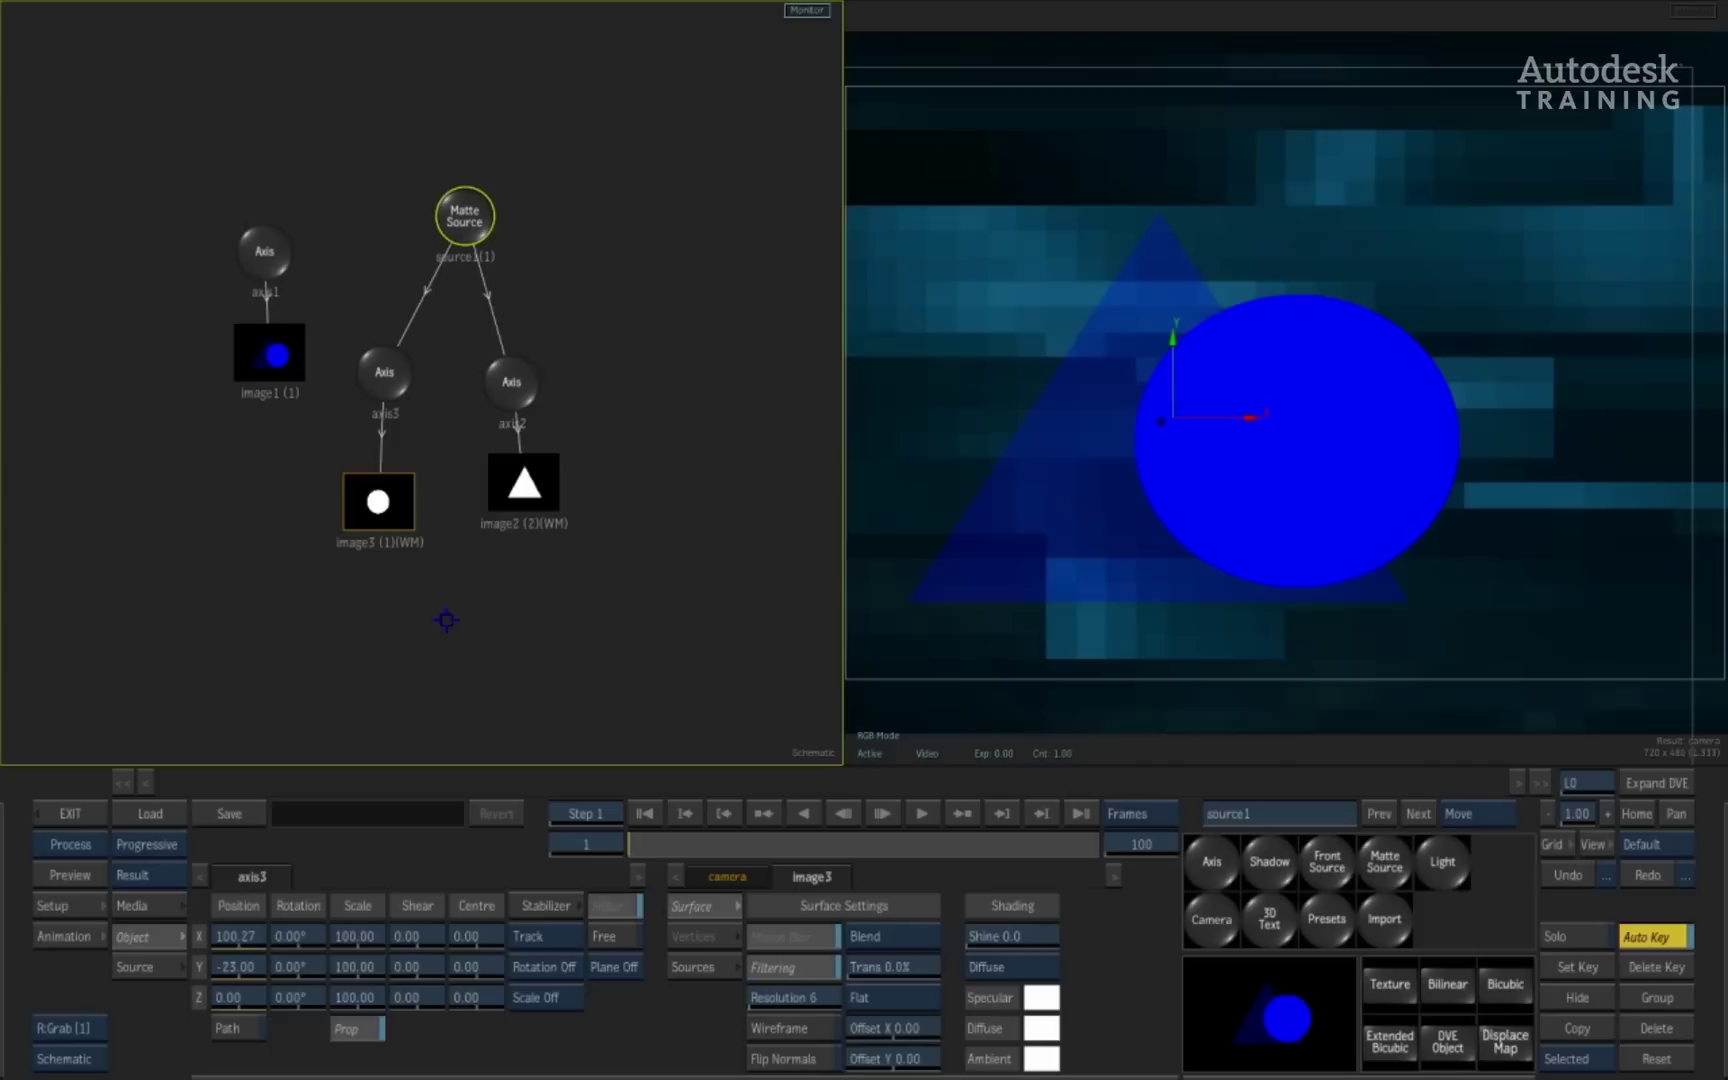
{"action": "key", "text": "Escape"}
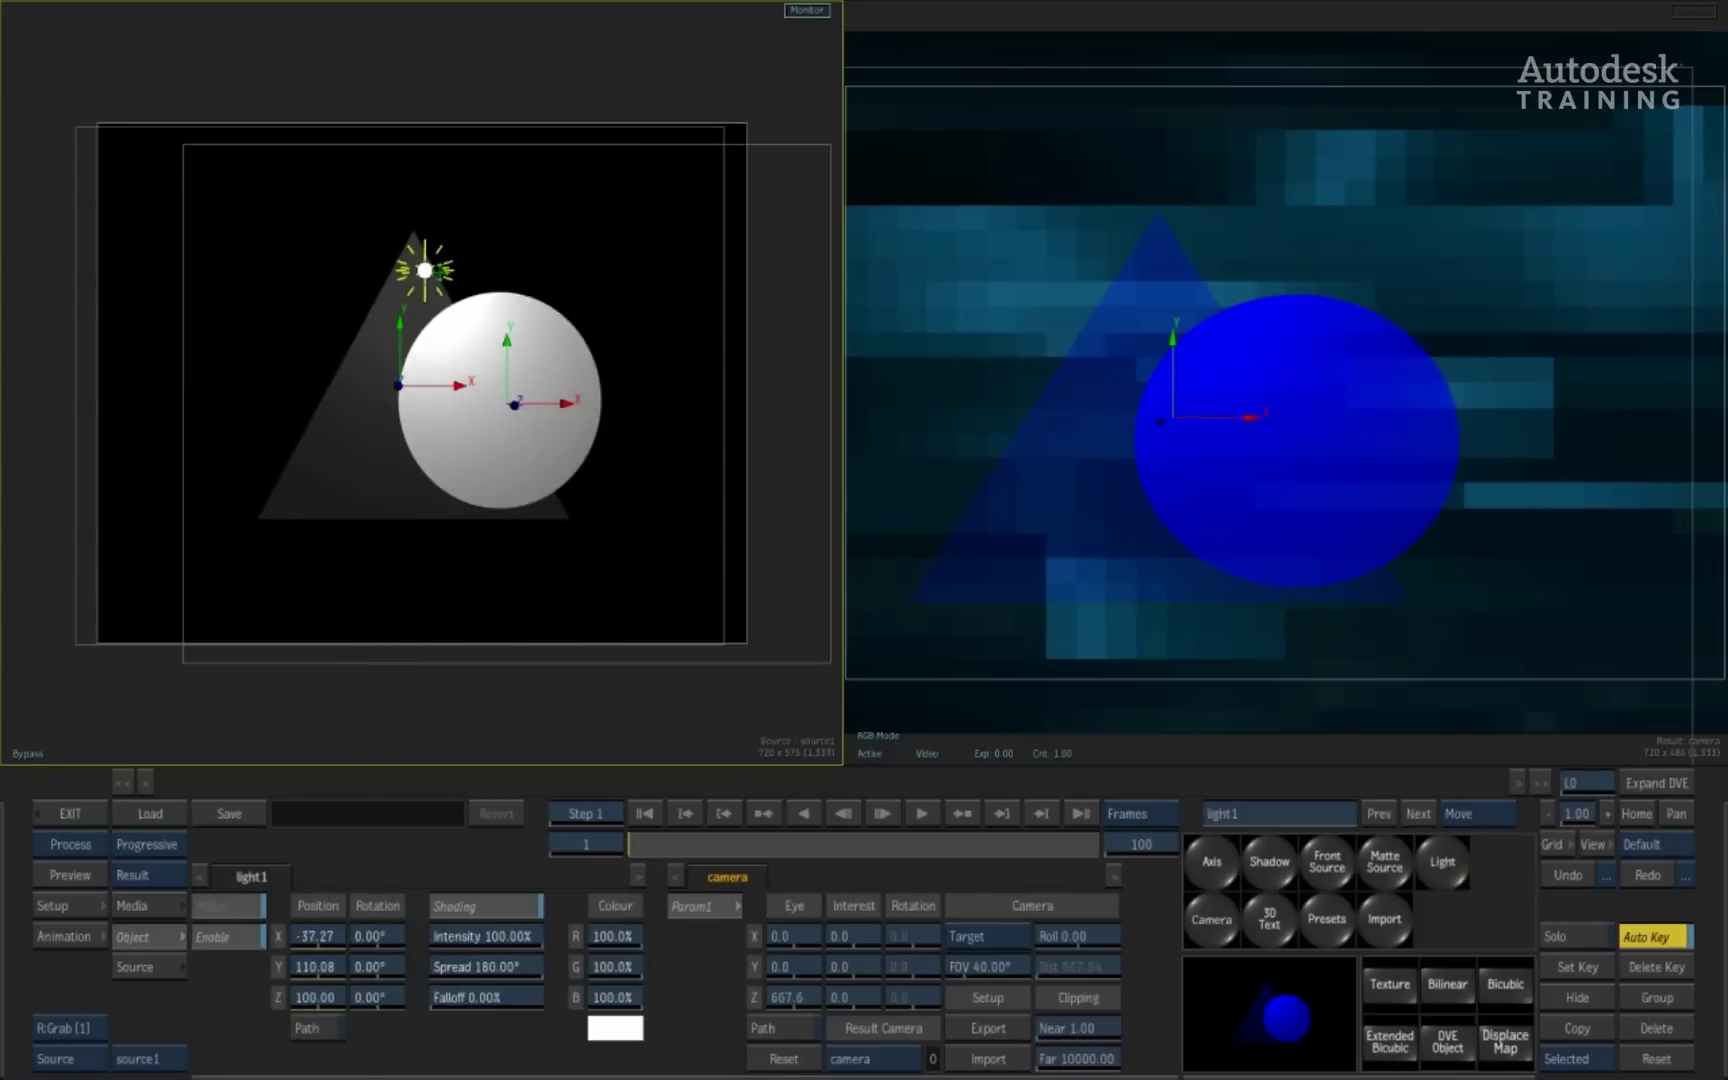
- Add light1 to the Matte Source and place it at X -5.59, Y -38.44, Z 100
{"action": "mouse_move", "coordinate": [426, 268]}
{"action": "left_mouse_down"}
{"action": "mouse_move", "coordinate": [295, 436]}
{"action": "mouse_move", "coordinate": [551, 409]}
{"action": "mouse_move", "coordinate": [291, 310]}
{"action": "mouse_move", "coordinate": [612, 278]}
{"action": "mouse_move", "coordinate": [255, 286]}
{"action": "mouse_move", "coordinate": [655, 325]}
{"action": "mouse_move", "coordinate": [330, 305]}
{"action": "mouse_move", "coordinate": [390, 513]}
{"action": "mouse_move", "coordinate": [278, 417]}
{"action": "mouse_move", "coordinate": [447, 282]}
{"action": "mouse_move", "coordinate": [470, 336]}
{"action": "mouse_move", "coordinate": [452, 380]}
{"action": "mouse_move", "coordinate": [397, 410]}
{"action": "mouse_move", "coordinate": [397, 386]}
{"action": "mouse_move", "coordinate": [437, 390]}
{"action": "mouse_move", "coordinate": [378, 309]}
{"action": "mouse_move", "coordinate": [382, 370]}
{"action": "mouse_move", "coordinate": [393, 332]}
{"action": "mouse_move", "coordinate": [507, 352]}
{"action": "mouse_move", "coordinate": [411, 341]}
{"action": "left_mouse_up"}
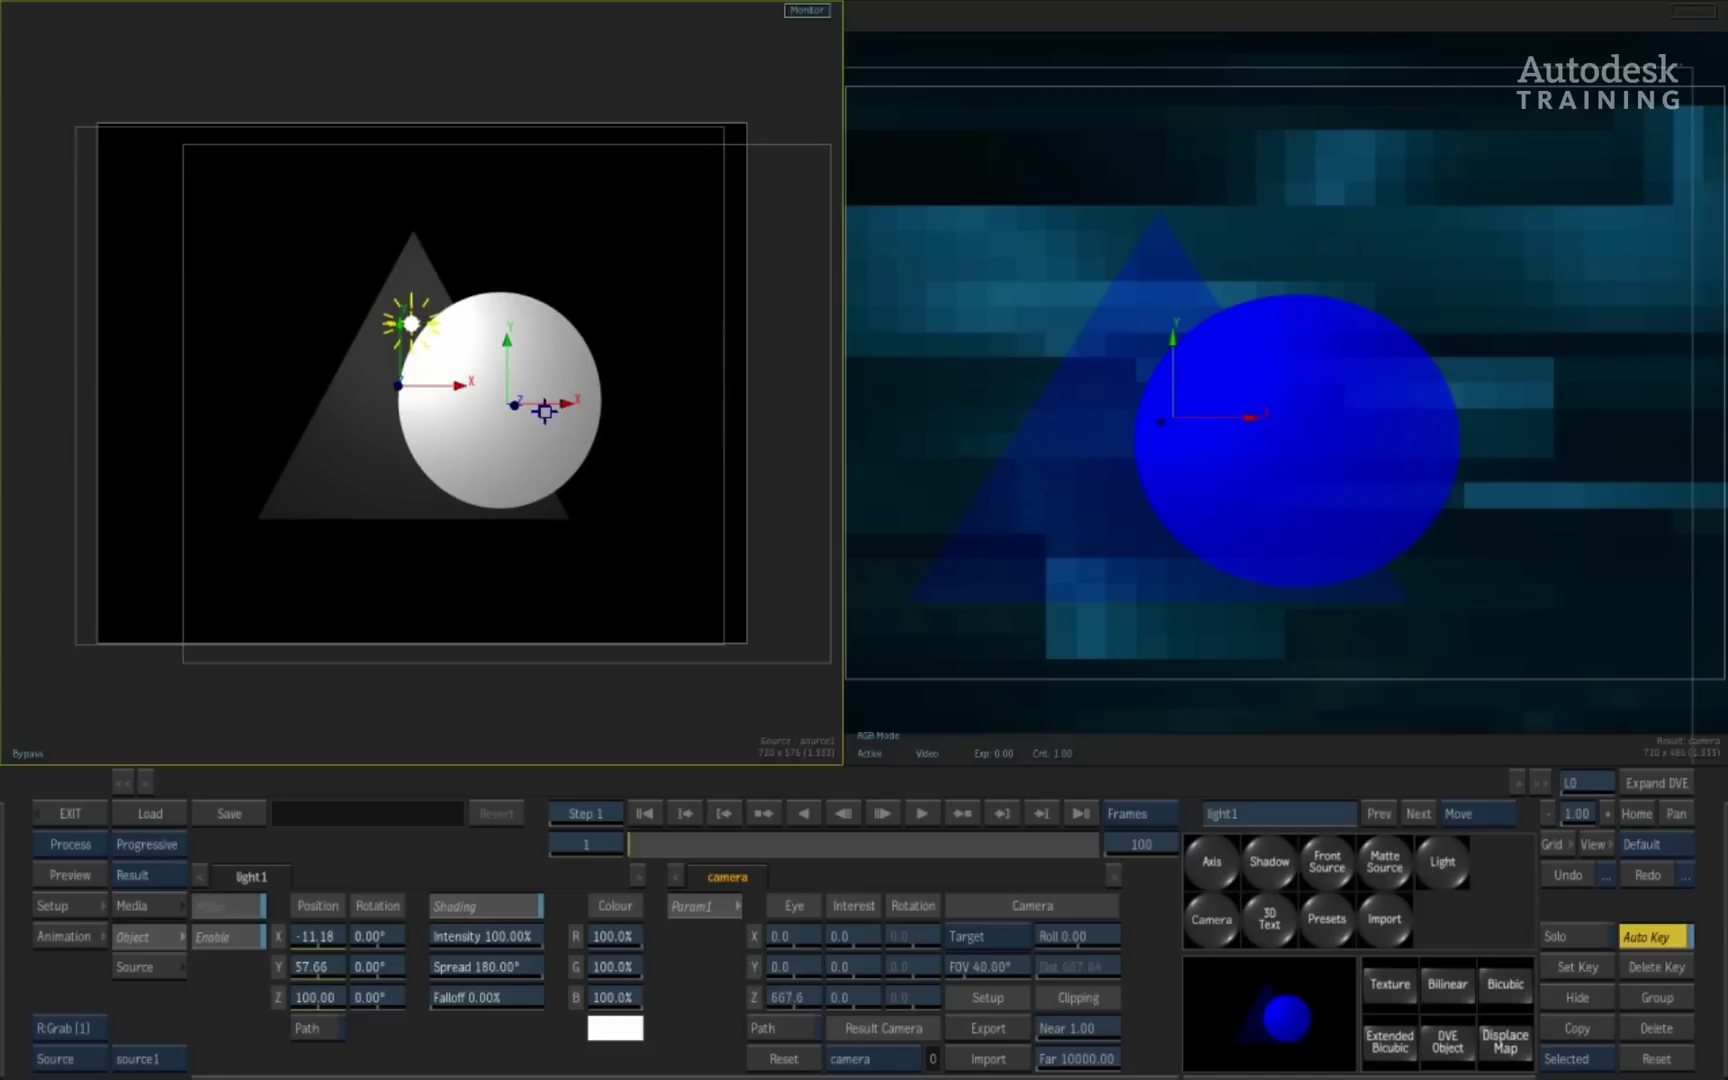
{"action": "left_click_drag", "start_coordinate": [391, 314], "coordinate": [359, 365]}
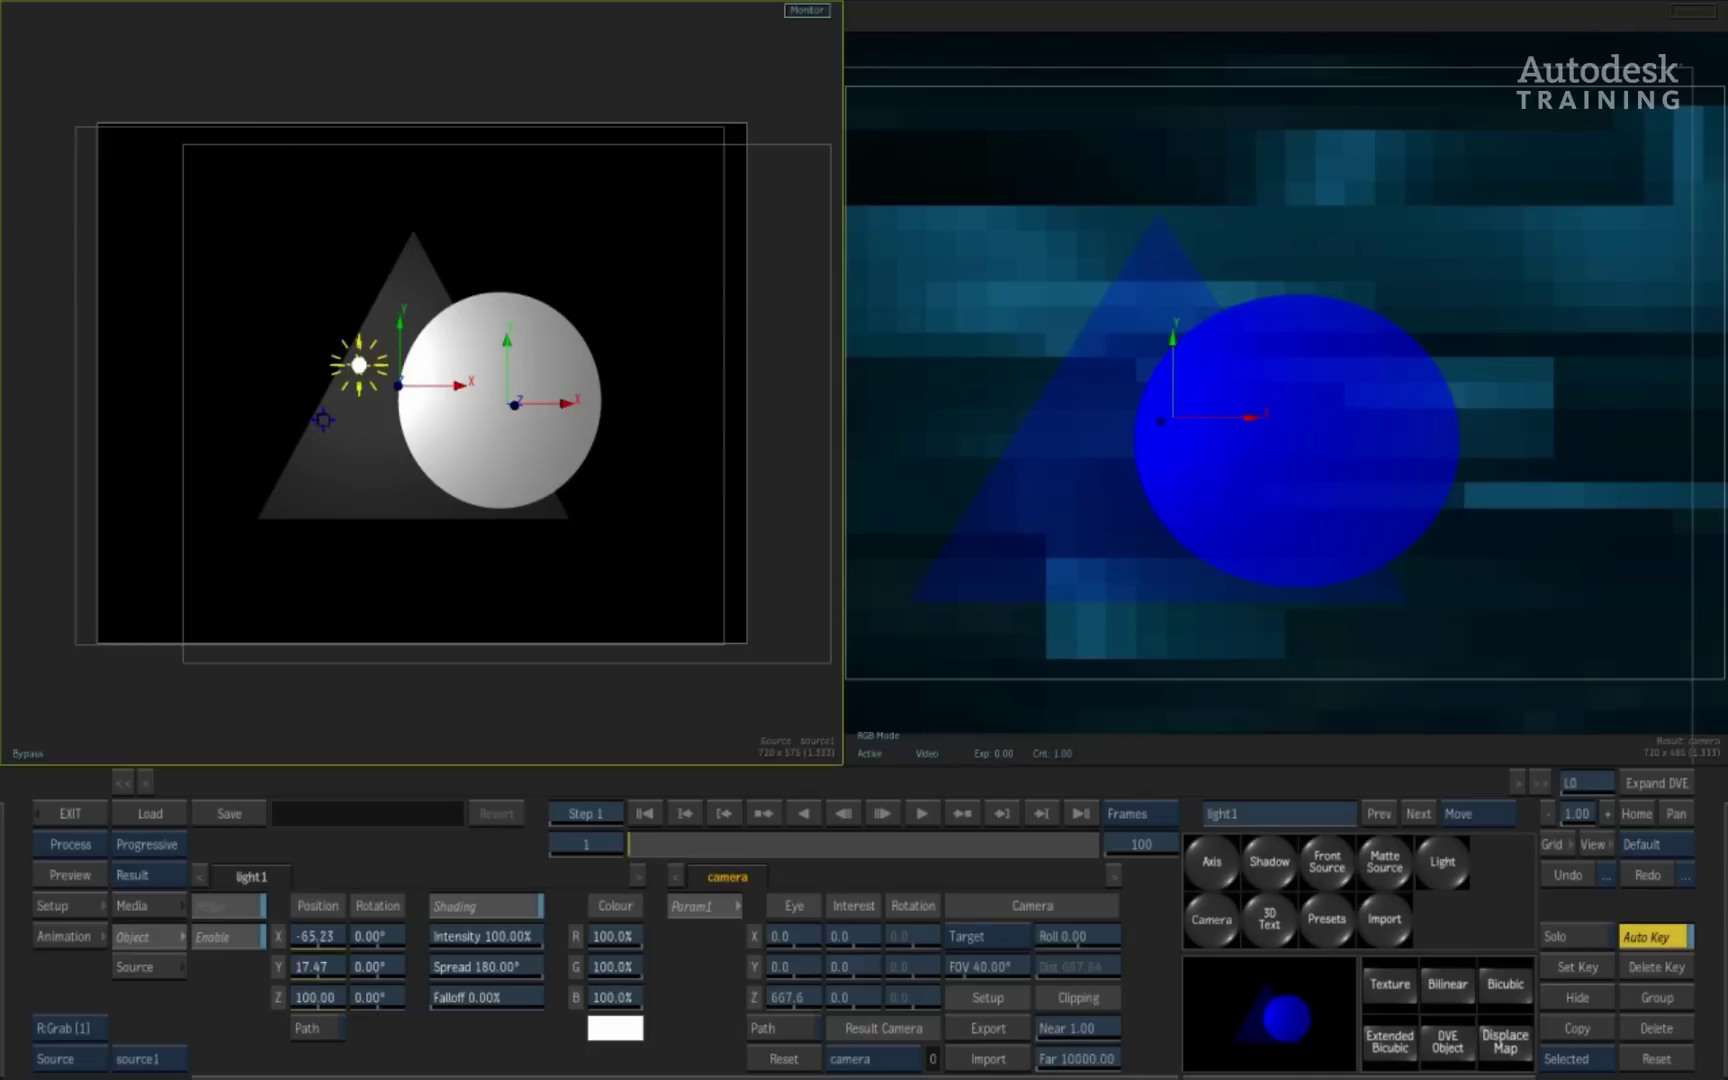
{"action": "left_click_drag", "start_coordinate": [359, 365], "coordinate": [451, 453]}
- Move light1 up-left to X -73.62, Y 63.77 and drop its intensity to 0%
{"action": "key", "text": "F8"}
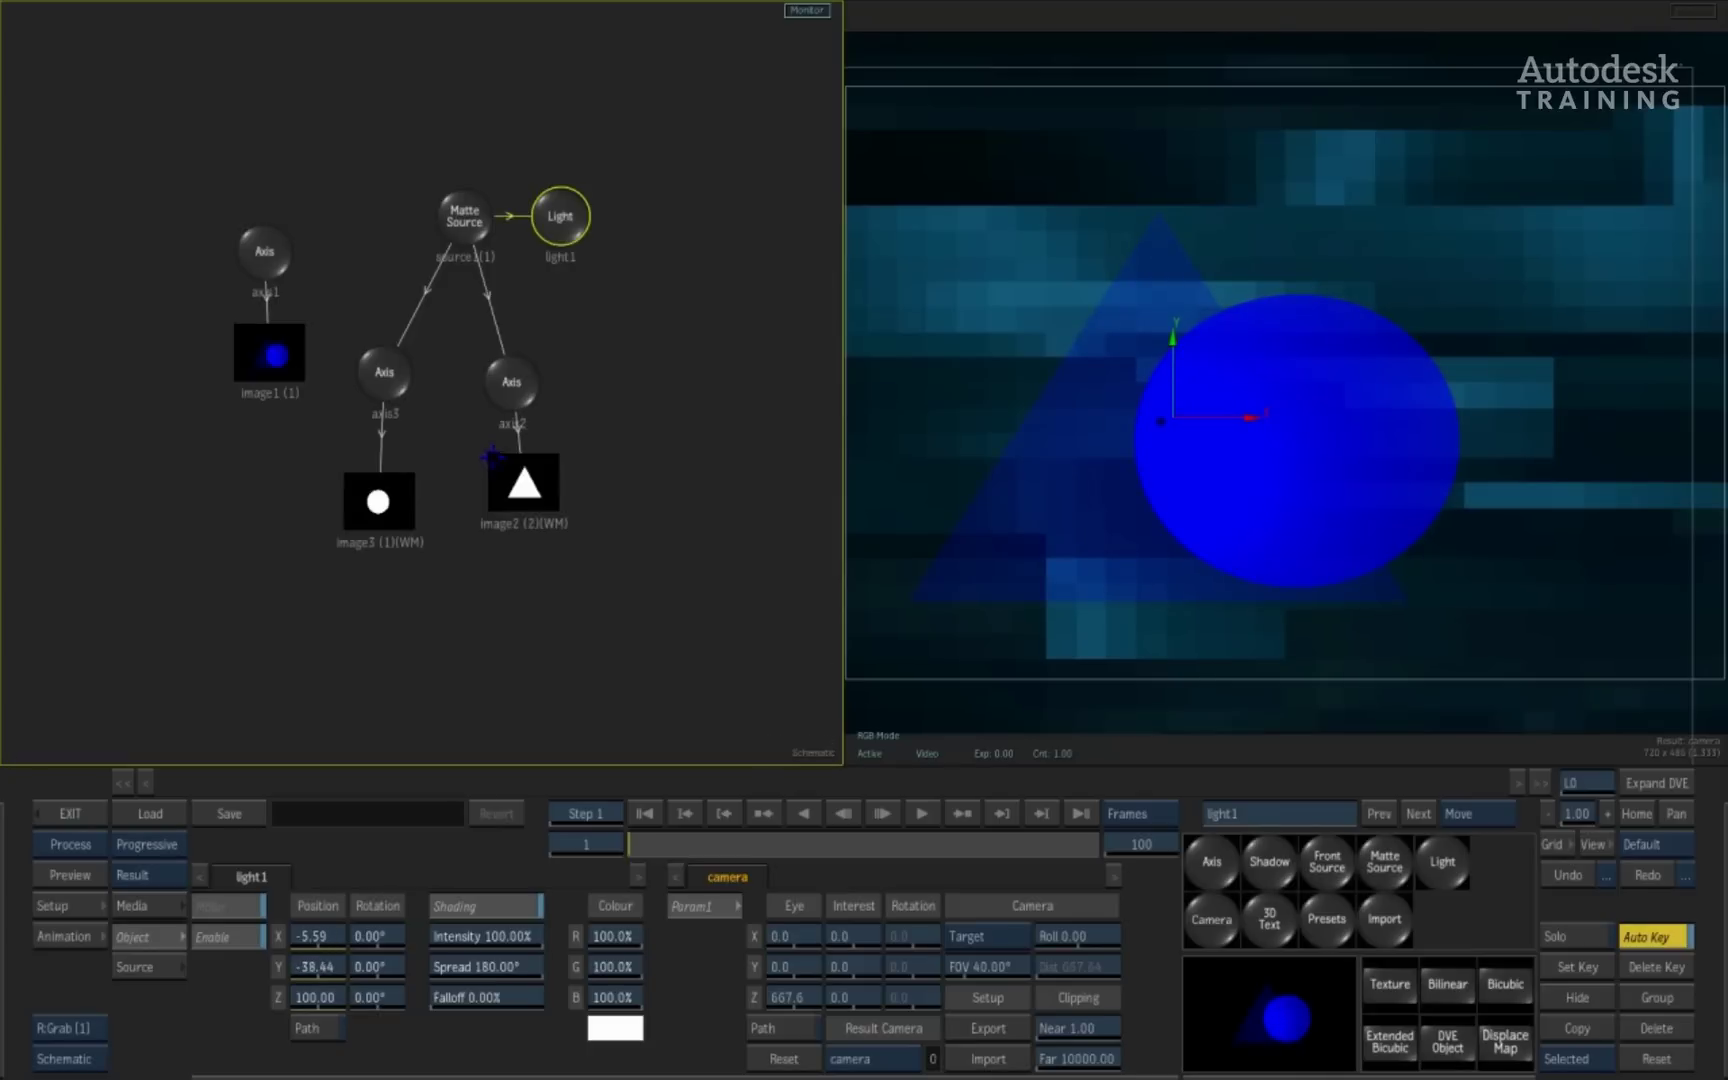
{"action": "left_click_drag", "start_coordinate": [576, 205], "coordinate": [605, 206]}
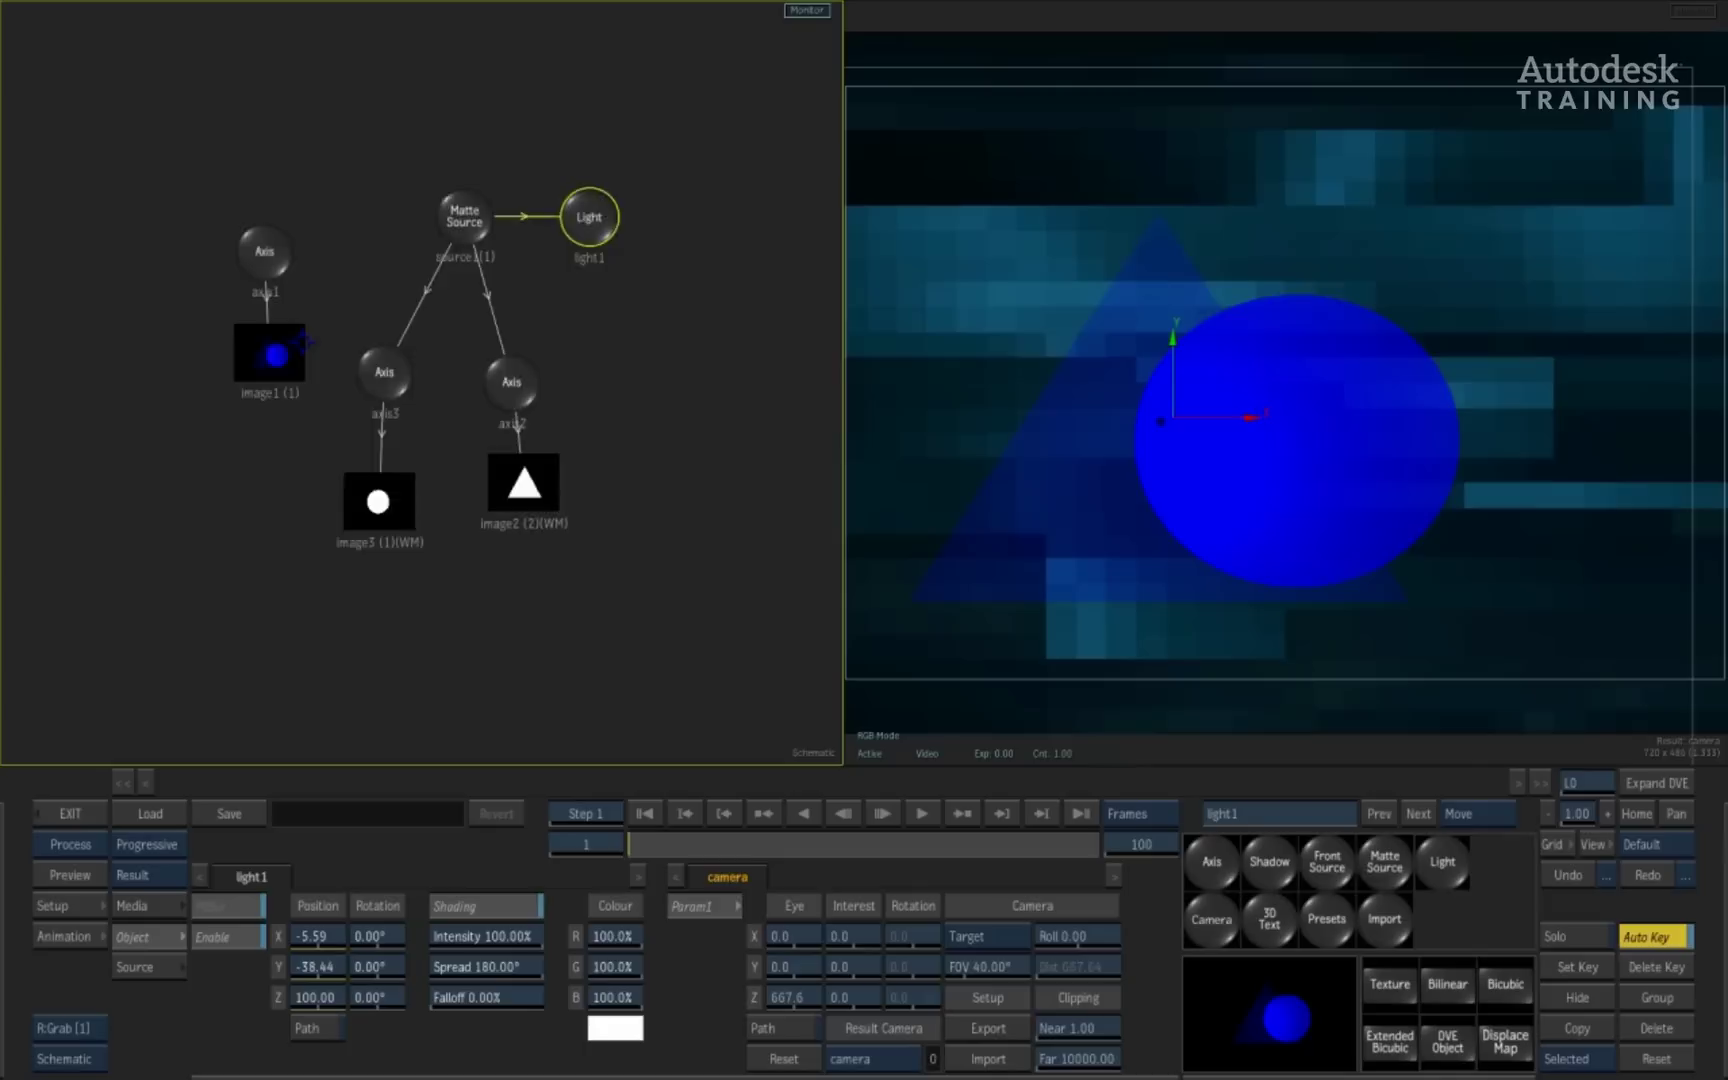
{"action": "key", "text": "F8"}
{"action": "mouse_move", "coordinate": [417, 428]}
{"action": "left_mouse_down"}
{"action": "mouse_move", "coordinate": [429, 403]}
{"action": "mouse_move", "coordinate": [380, 400]}
{"action": "mouse_move", "coordinate": [447, 451]}
{"action": "mouse_move", "coordinate": [482, 336]}
{"action": "mouse_move", "coordinate": [393, 368]}
{"action": "mouse_move", "coordinate": [400, 350]}
{"action": "mouse_move", "coordinate": [351, 317]}
{"action": "left_mouse_up"}
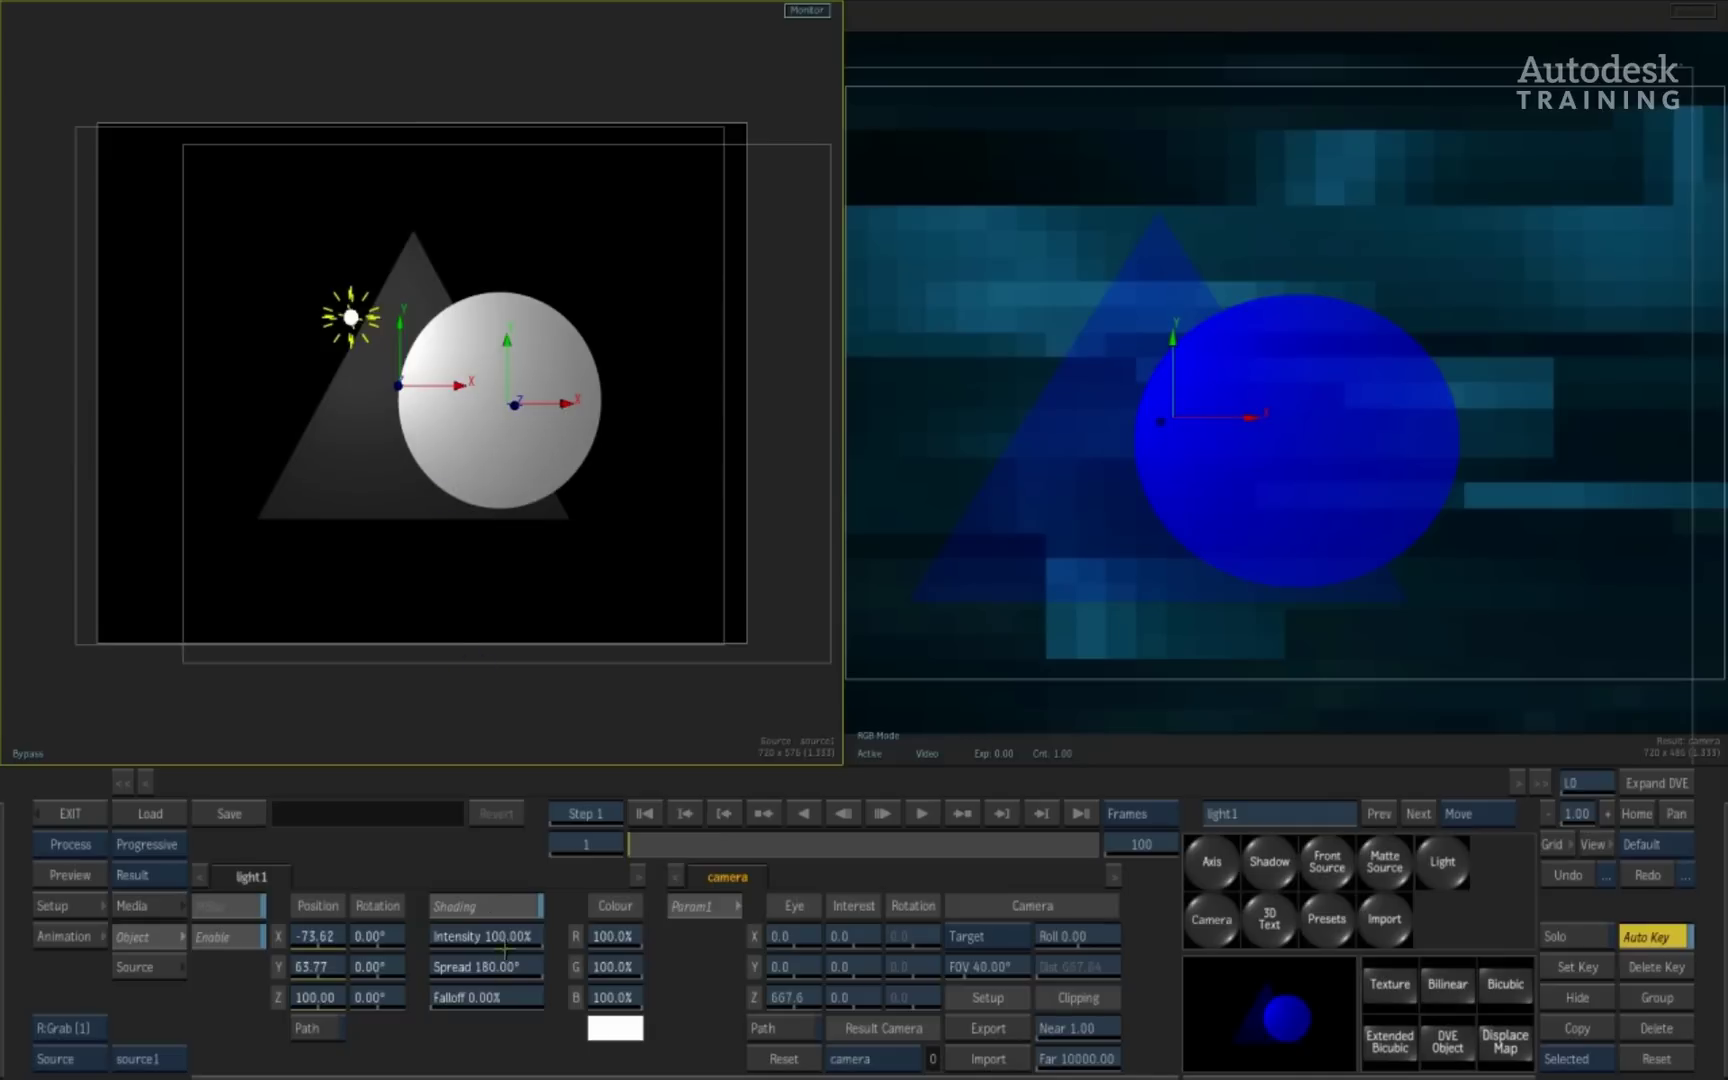
{"action": "left_click_drag", "start_coordinate": [526, 939], "coordinate": [328, 961]}
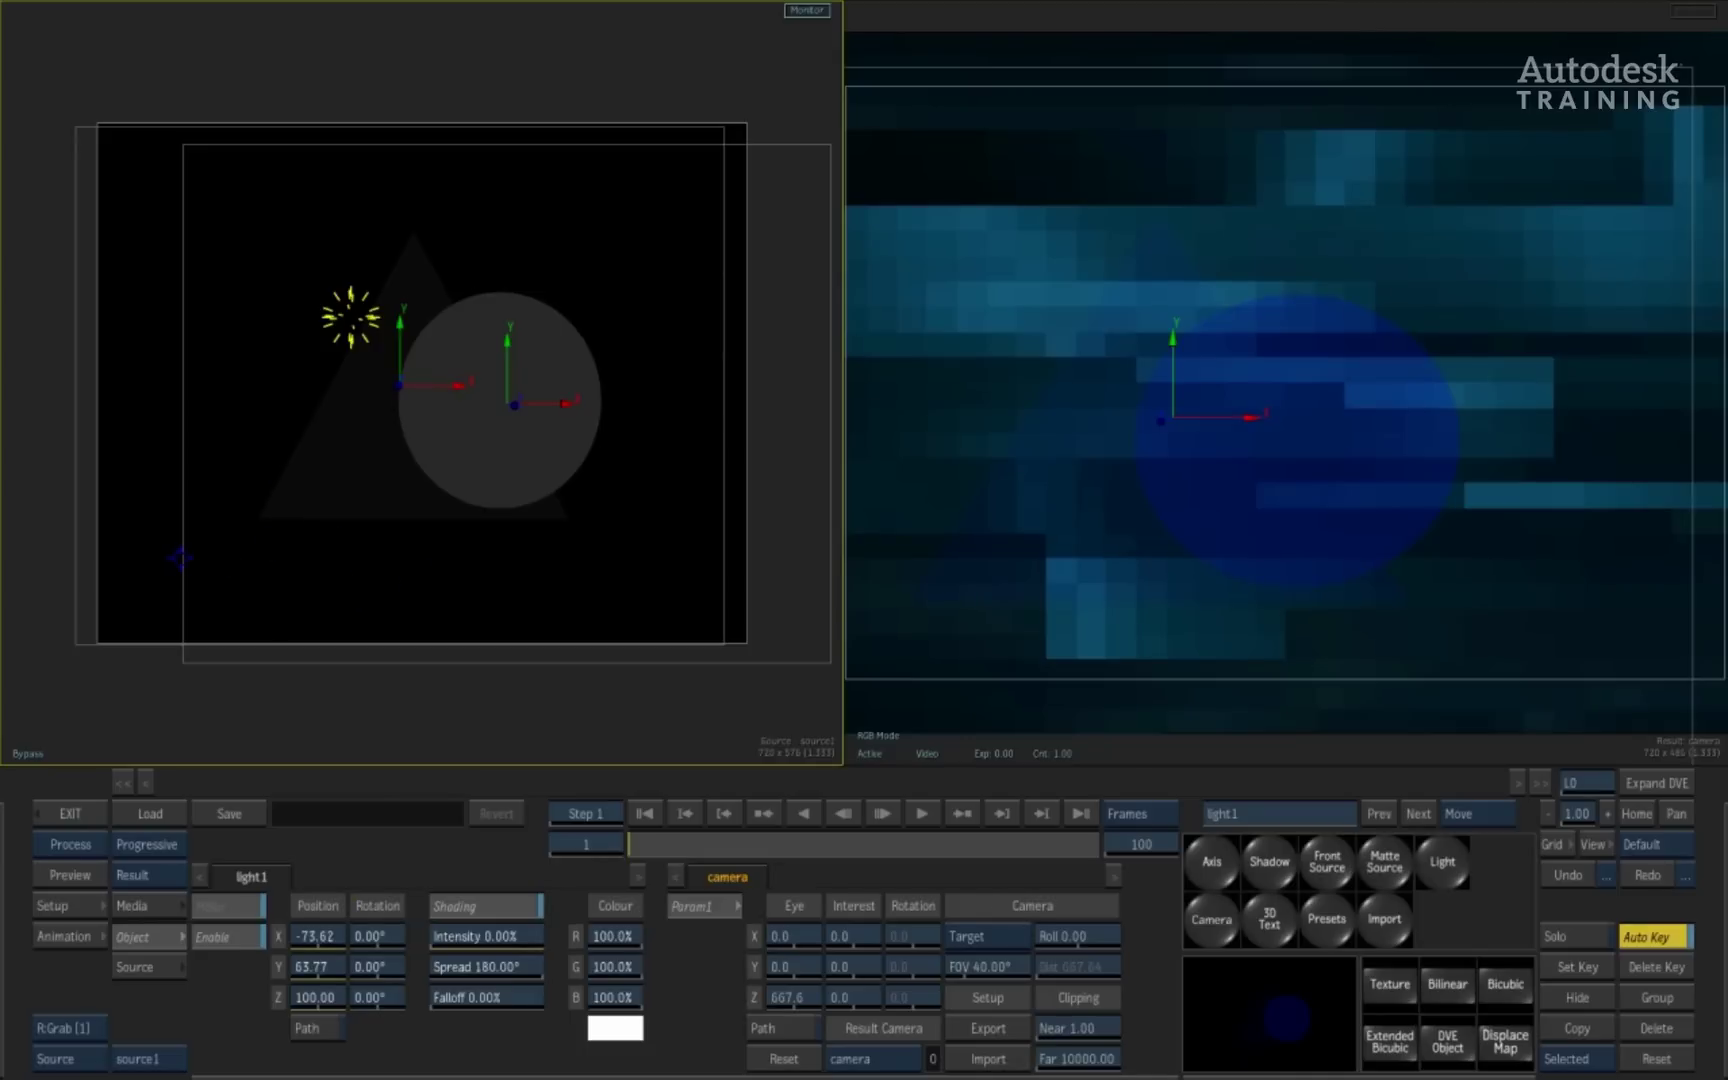
{"action": "left_click", "coordinate": [242, 661]}
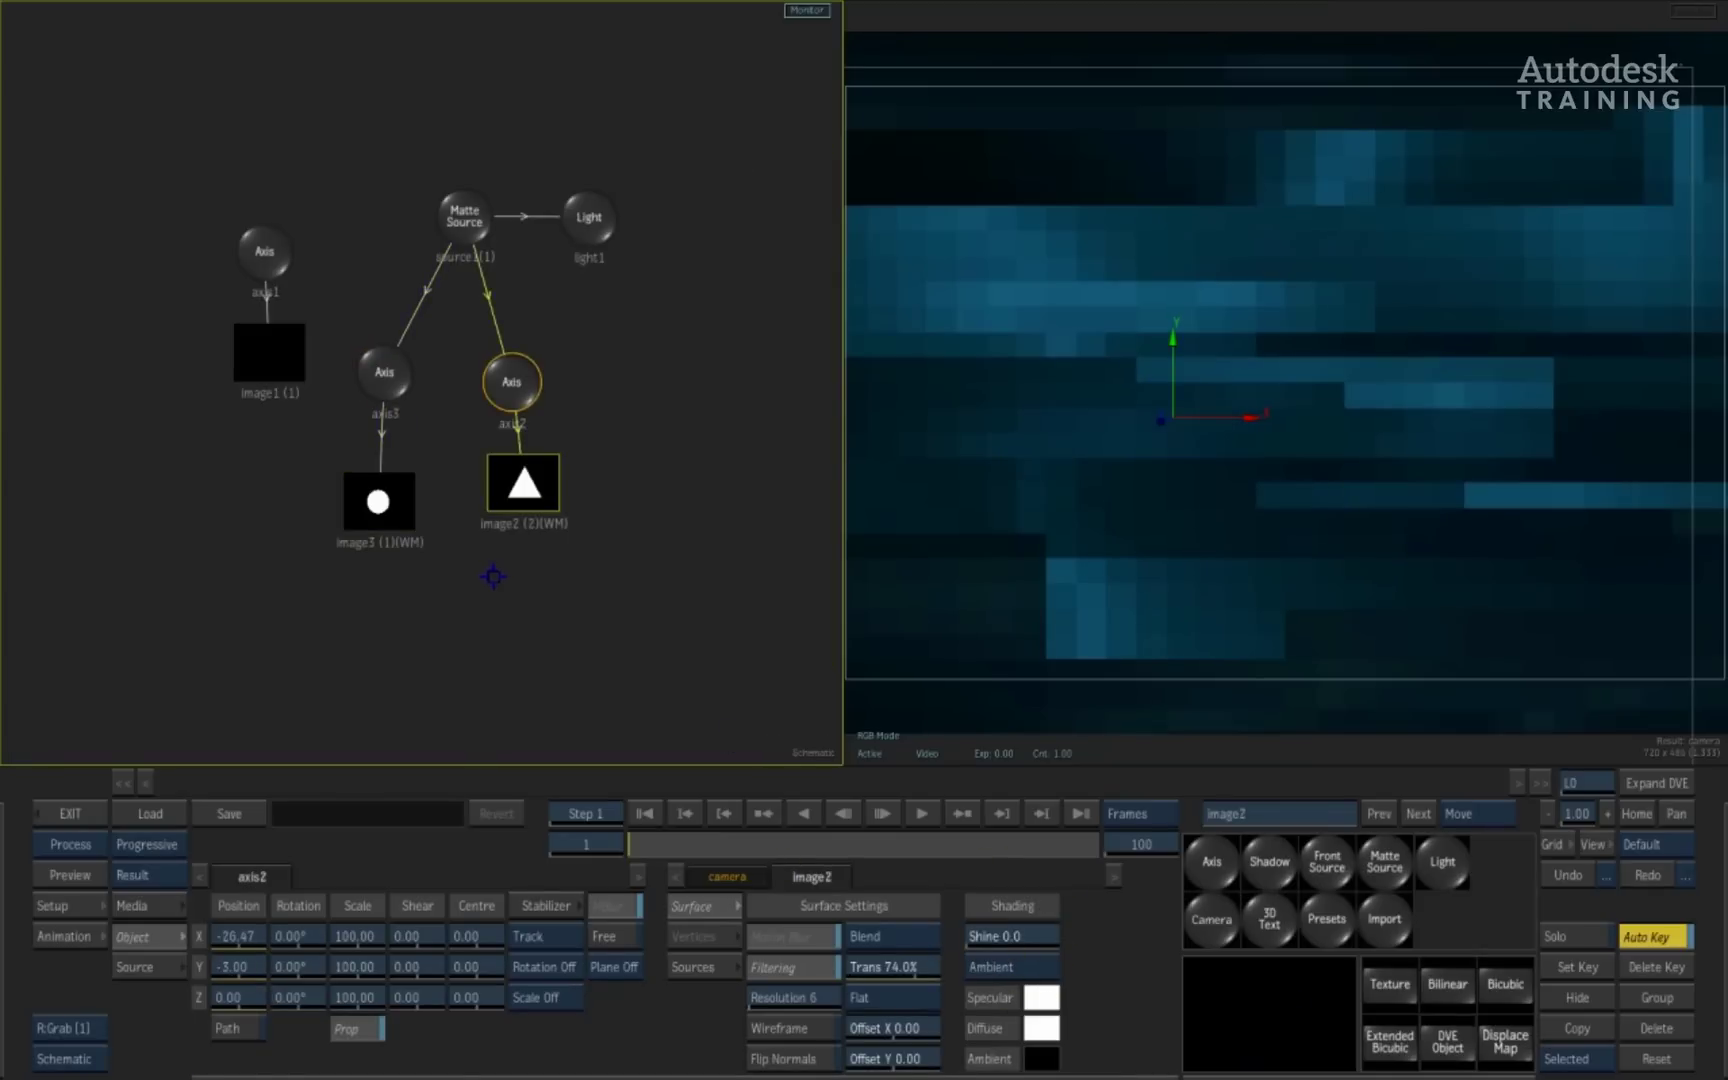
- Set light1 to Z 312 and 46% intensity, and place it at X 101.47, Y 71.65
{"action": "left_click_drag", "start_coordinate": [536, 487], "coordinate": [532, 492]}
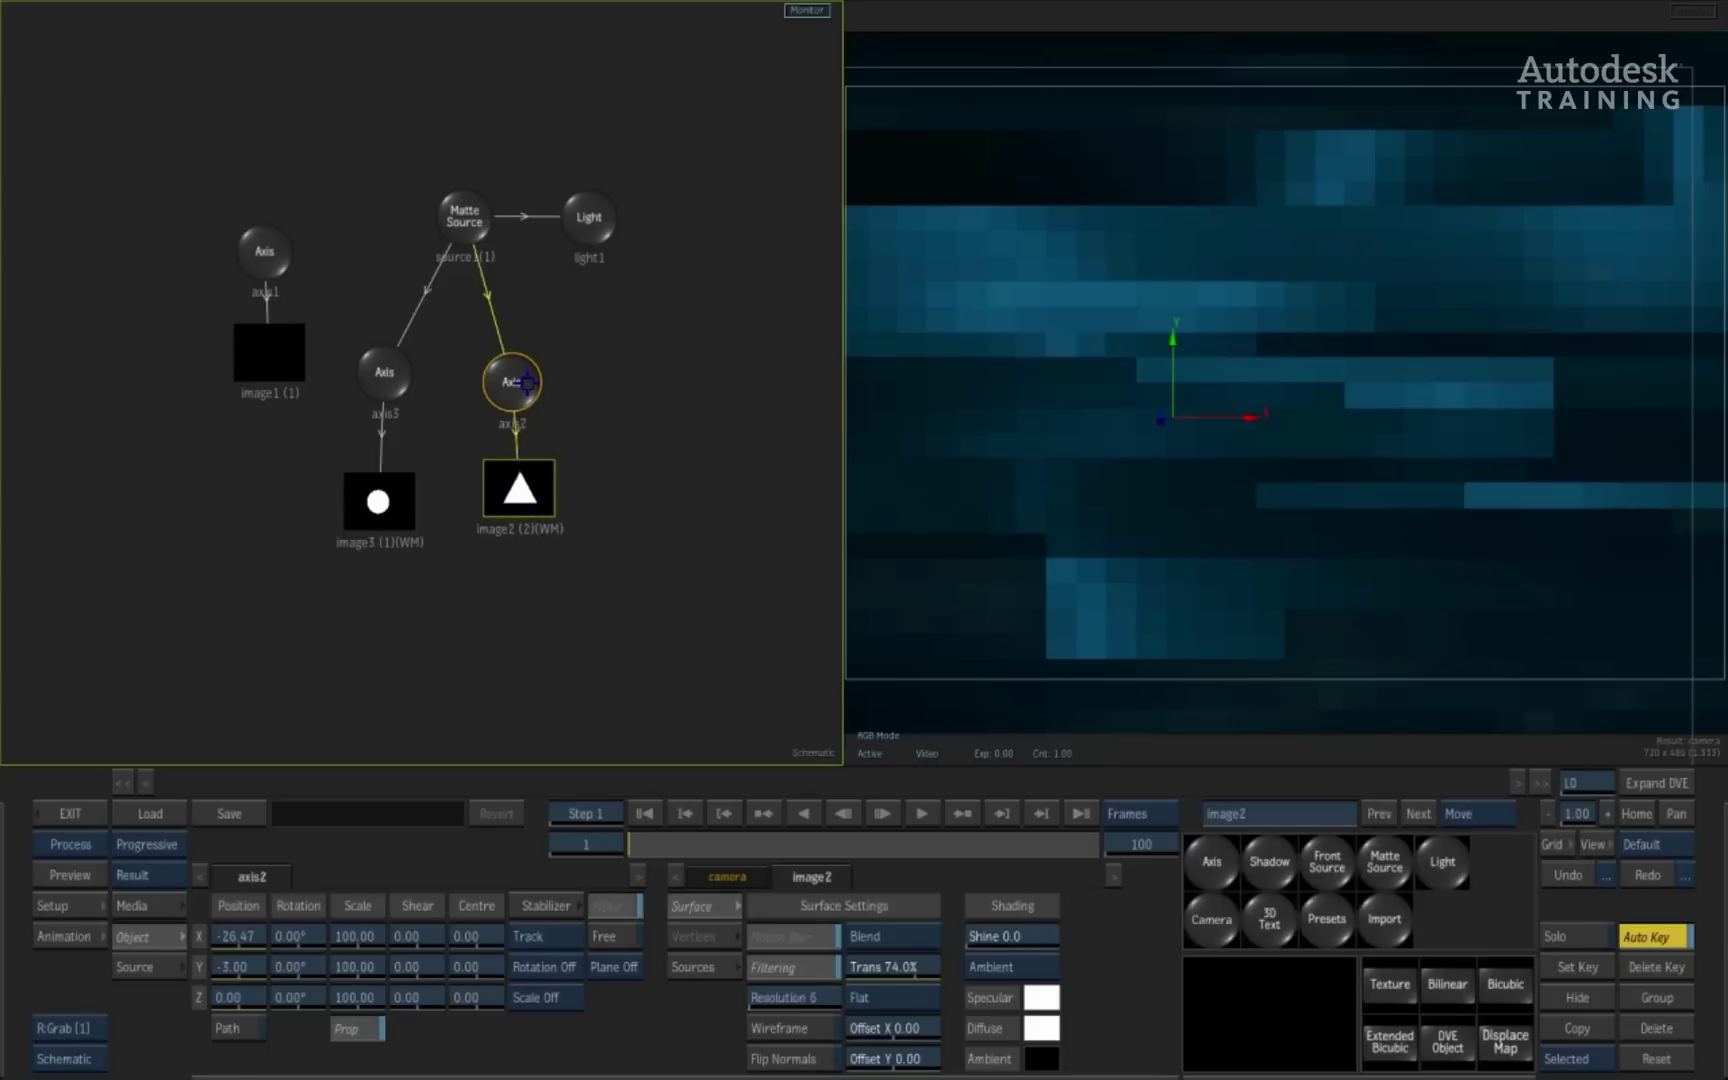
{"action": "left_click", "coordinate": [612, 210]}
{"action": "key", "text": "F4"}
{"action": "left_click_drag", "start_coordinate": [315, 997], "coordinate": [350, 997]}
{"action": "mouse_move", "coordinate": [476, 937]}
{"action": "left_mouse_down"}
{"action": "mouse_move", "coordinate": [547, 930]}
{"action": "mouse_move", "coordinate": [470, 928]}
{"action": "mouse_move", "coordinate": [506, 917]}
{"action": "mouse_move", "coordinate": [497, 933]}
{"action": "left_mouse_up"}
{"action": "mouse_move", "coordinate": [319, 288]}
{"action": "left_mouse_down"}
{"action": "mouse_move", "coordinate": [636, 563]}
{"action": "mouse_move", "coordinate": [663, 255]}
{"action": "mouse_move", "coordinate": [208, 590]}
{"action": "mouse_move", "coordinate": [531, 169]}
{"action": "left_mouse_up"}
{"action": "left_click_drag", "start_coordinate": [197, 517], "coordinate": [564, 276]}
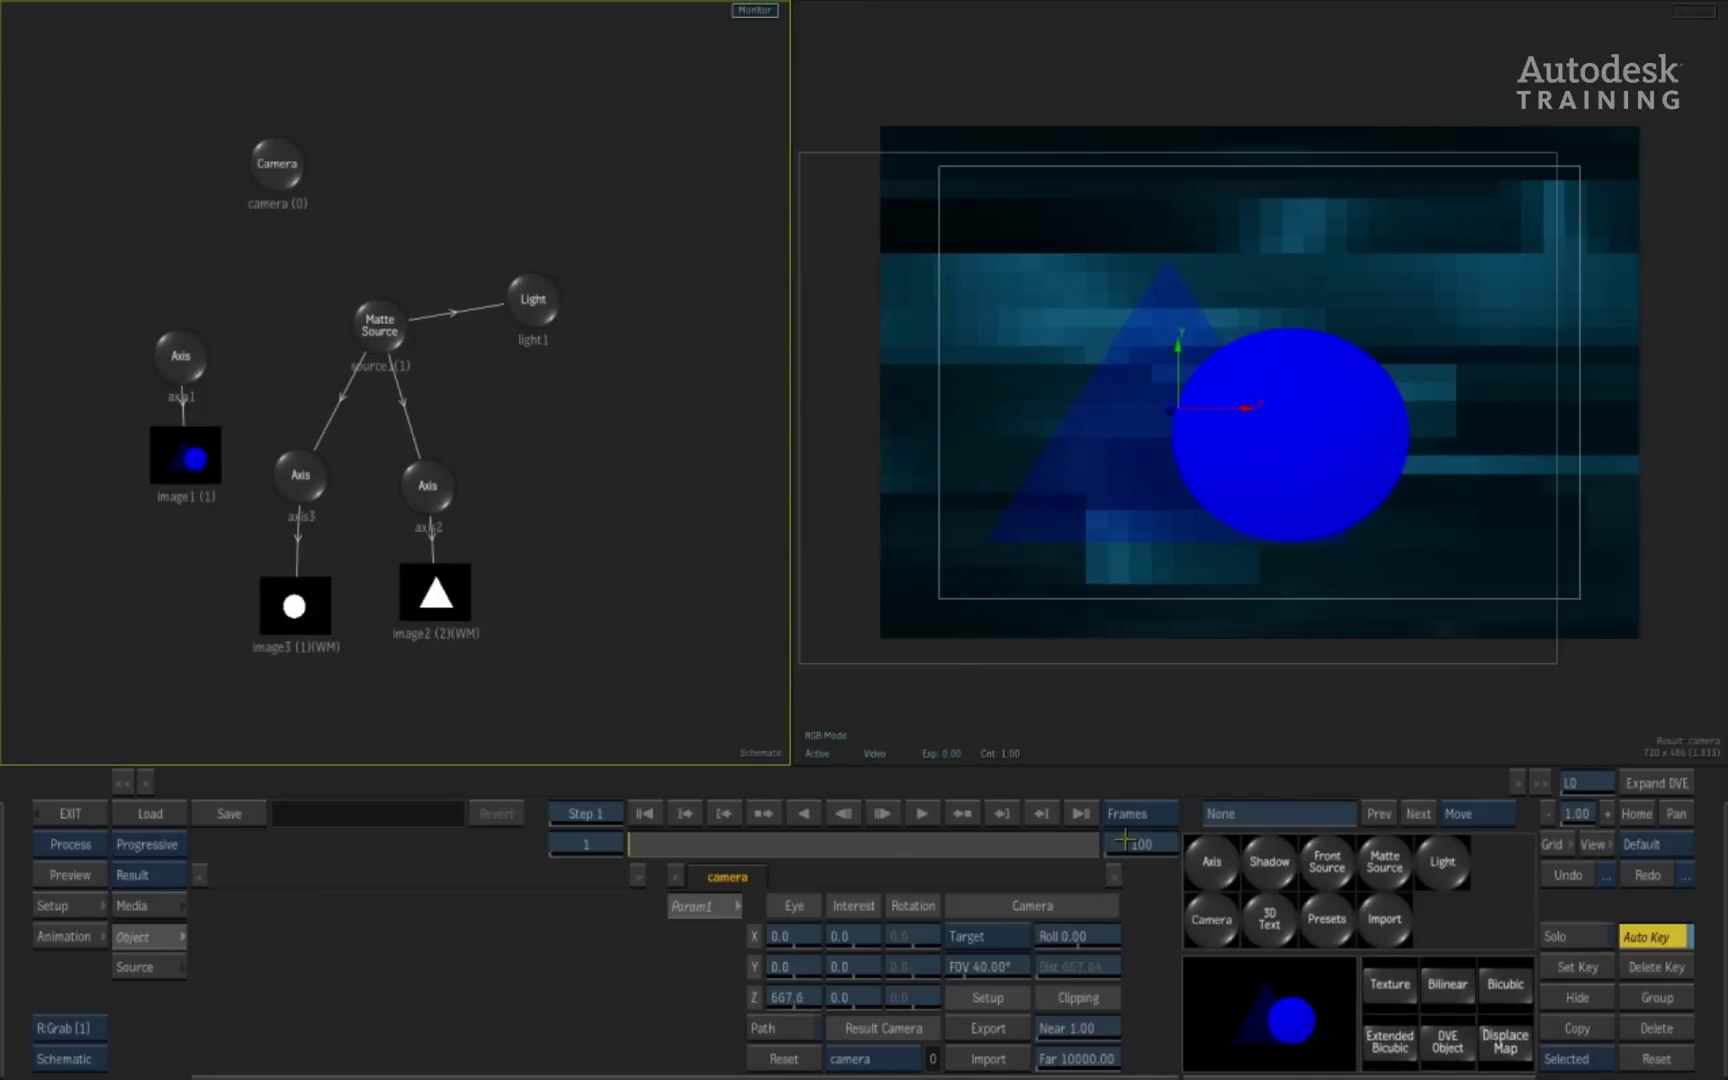
- Orbit the Result view's camera to a tilted angle
{"action": "left_click", "coordinate": [1259, 740]}
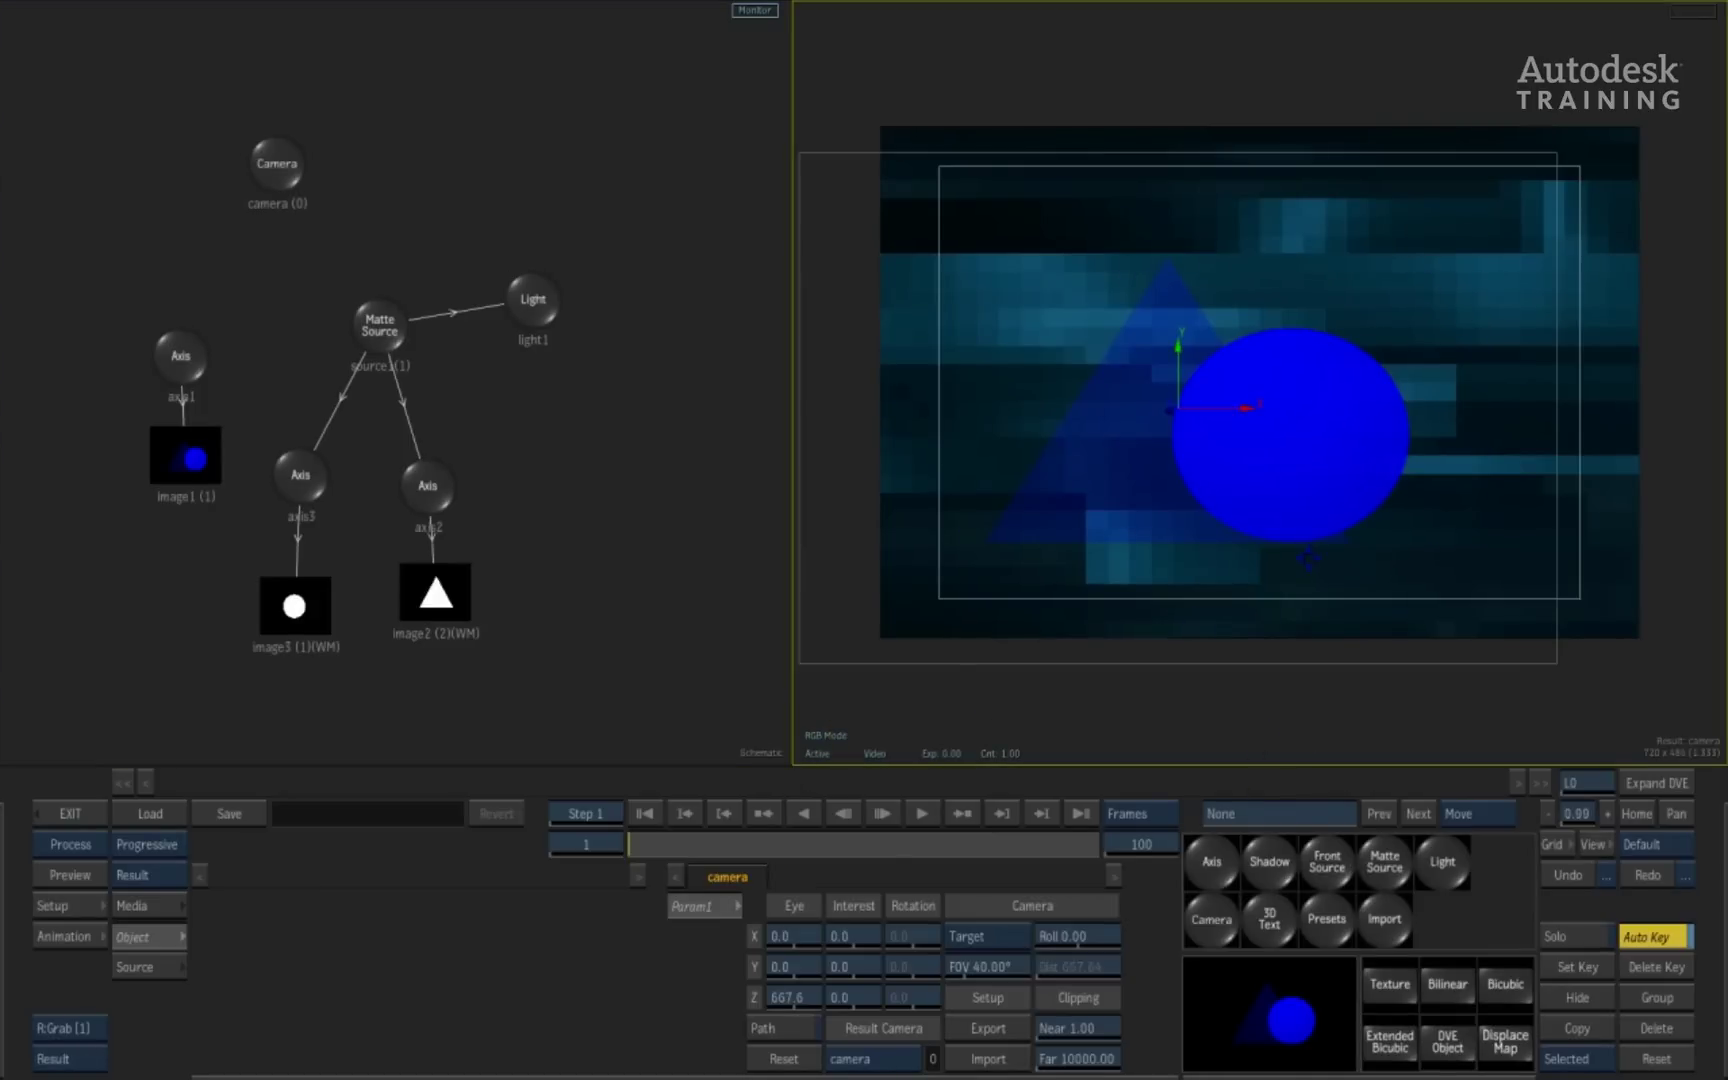
{"action": "key", "text": "o"}
{"action": "left_click_drag", "start_coordinate": [1438, 305], "coordinate": [918, 544]}
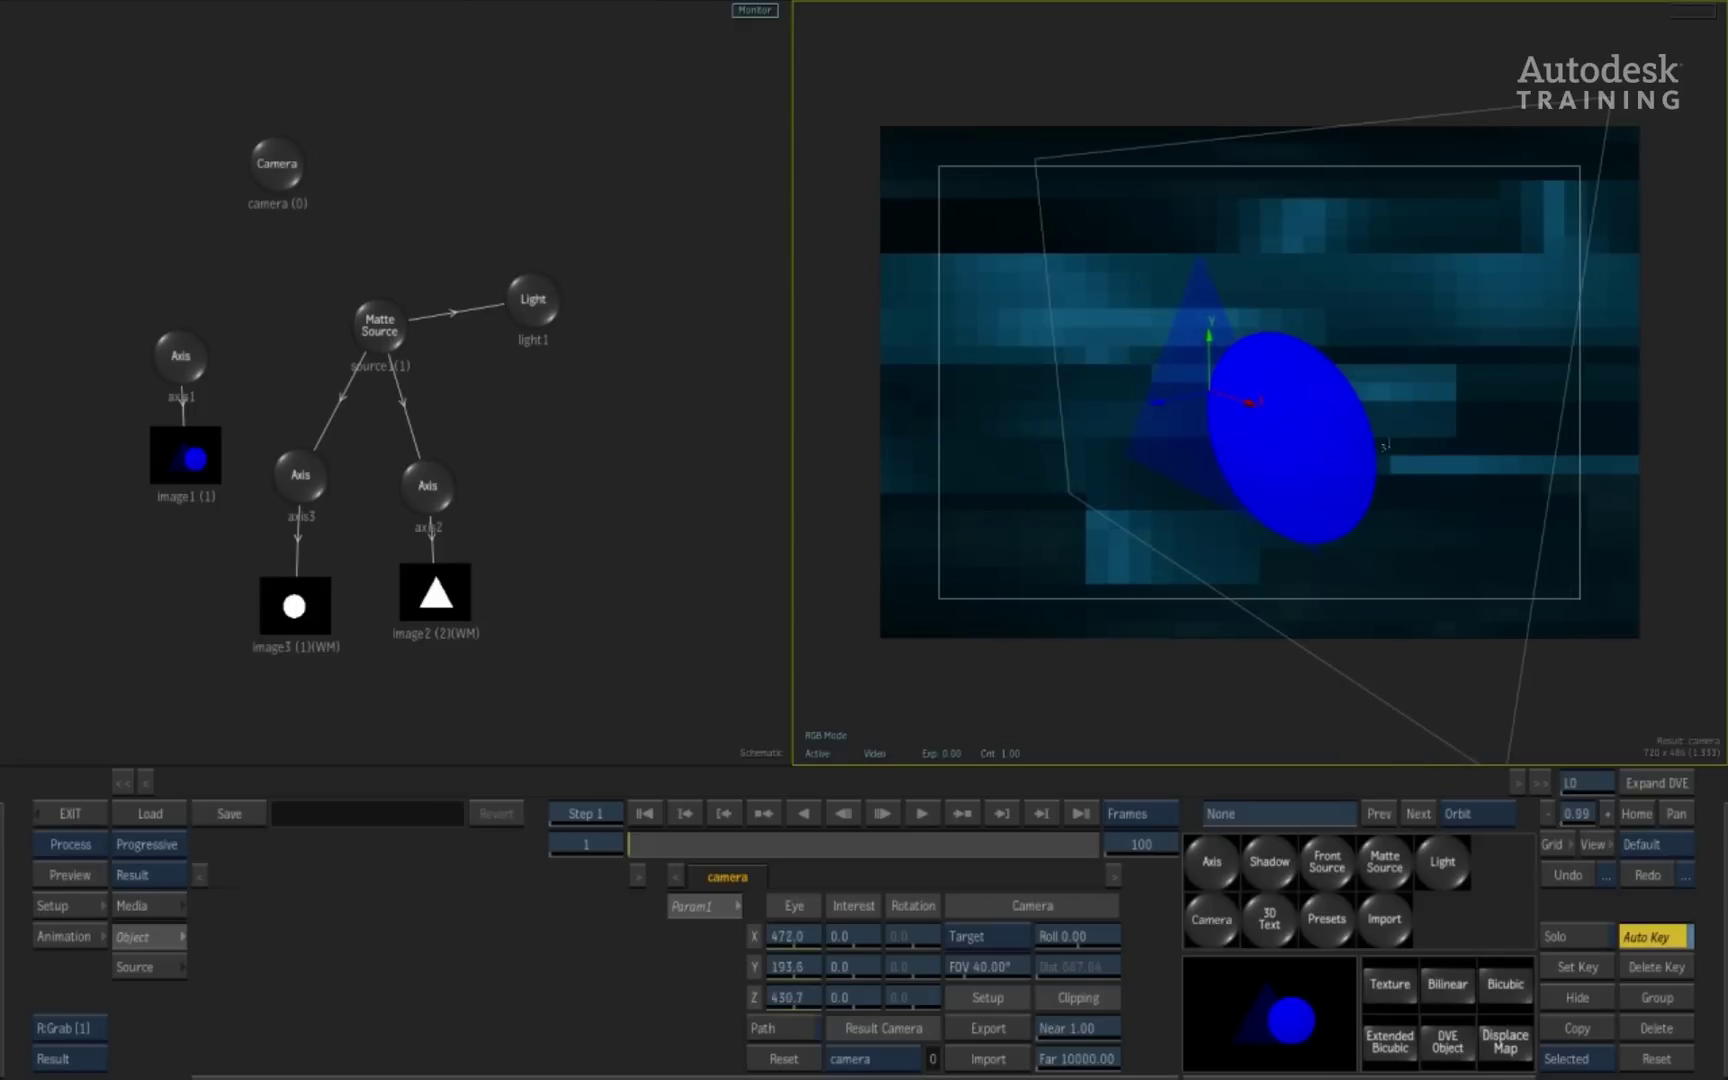
{"action": "left_click_drag", "start_coordinate": [1385, 470], "coordinate": [1137, 526]}
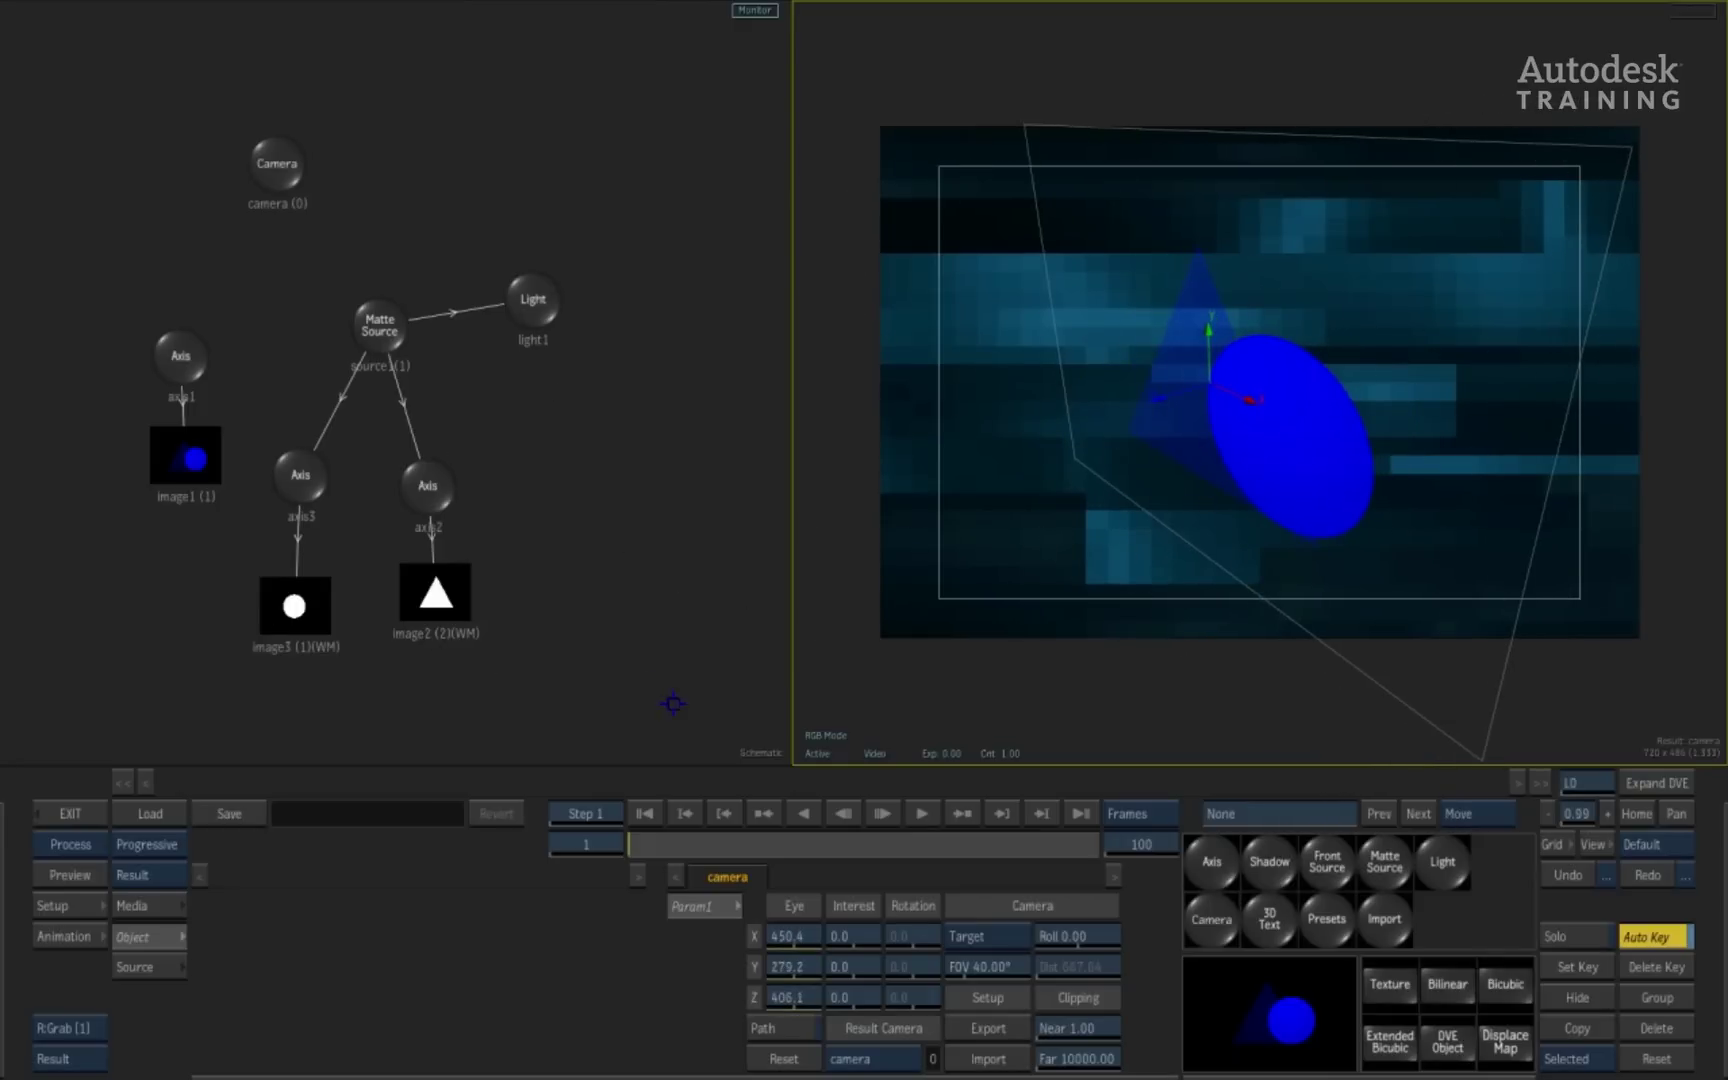
- Add a new camera, camera1, and link the Matte Source to it
{"action": "left_click_drag", "start_coordinate": [1212, 918], "coordinate": [516, 199]}
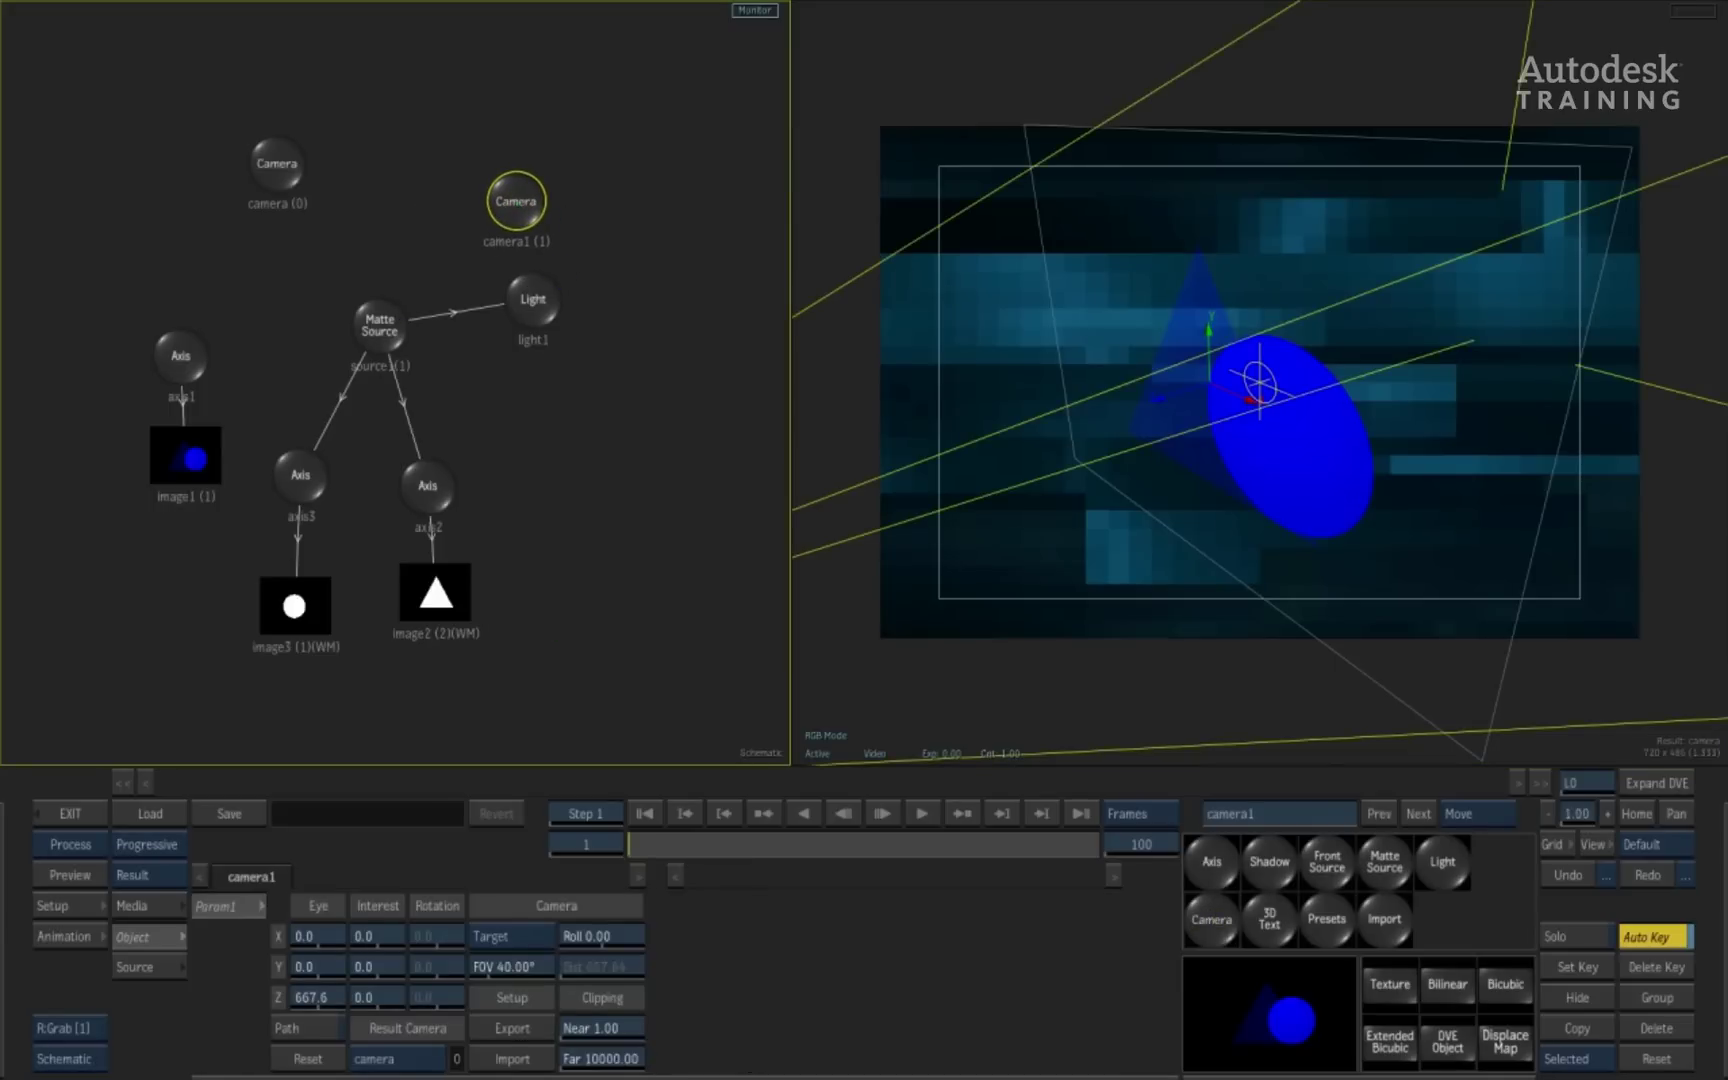
{"action": "left_click_drag", "start_coordinate": [380, 325], "coordinate": [516, 201]}
{"action": "left_click_drag", "start_coordinate": [516, 201], "coordinate": [509, 200]}
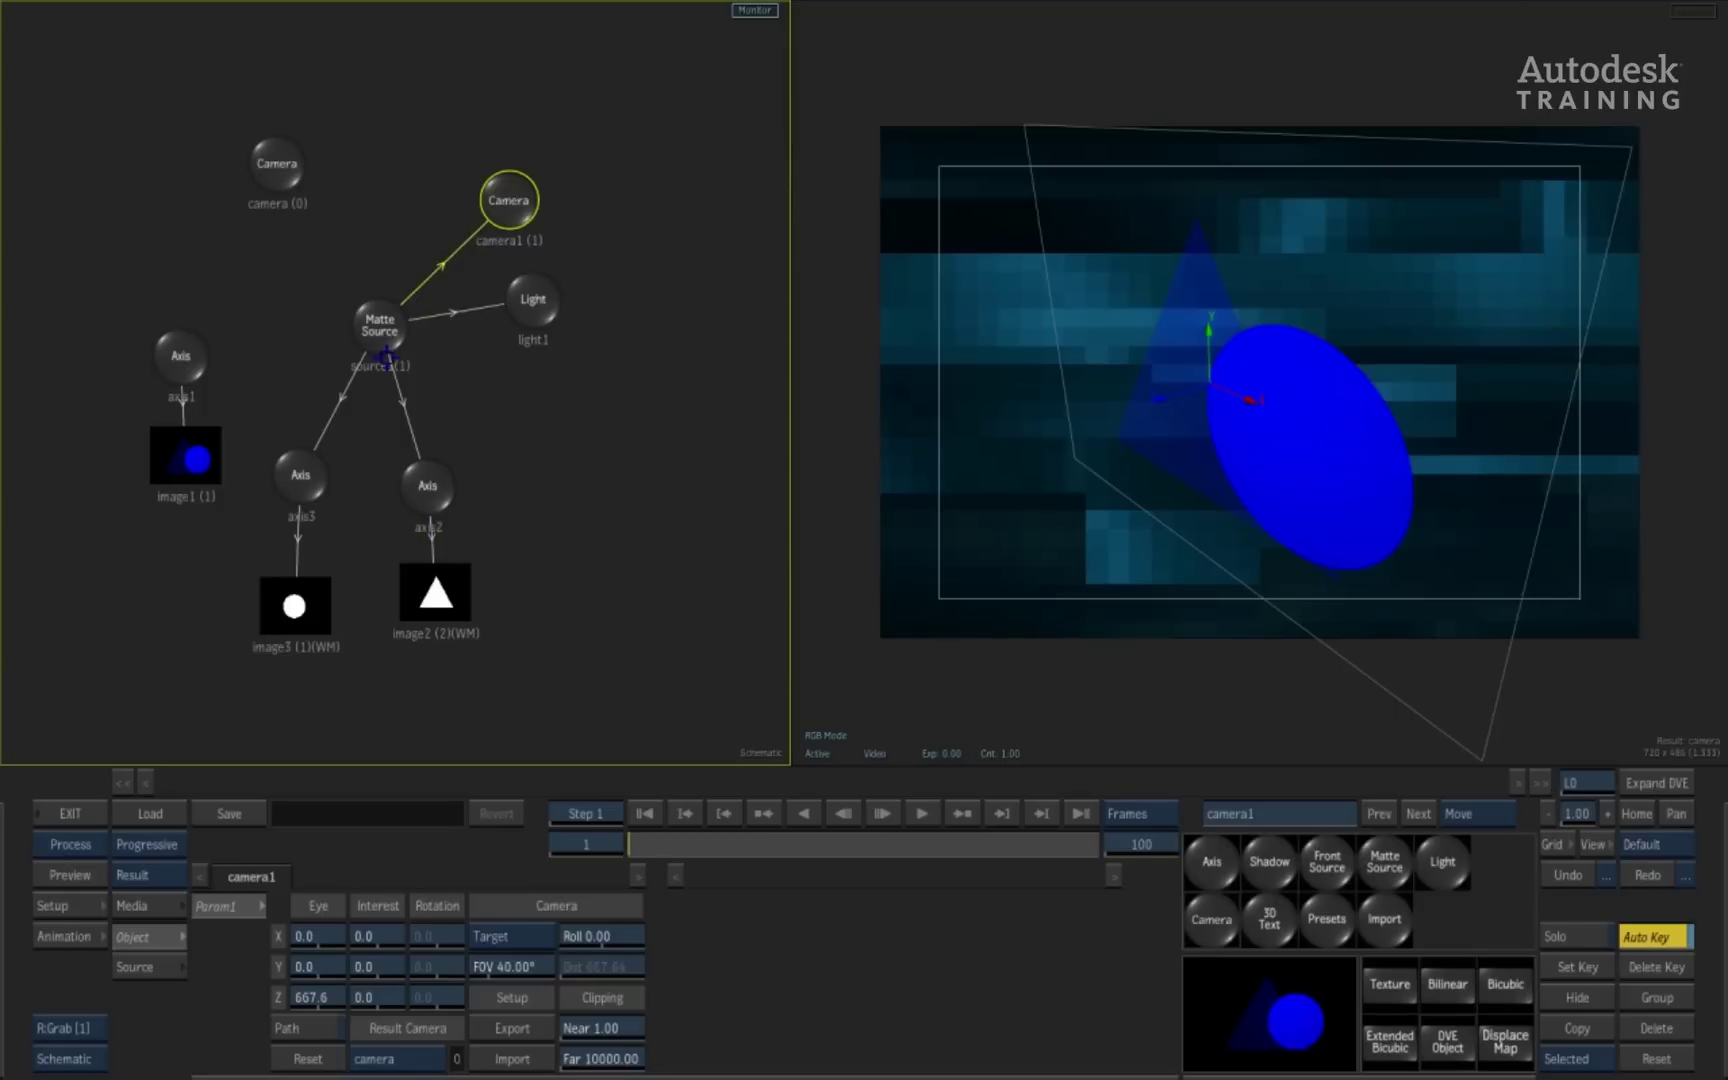
- Select camera1 and shift its eye sideways and upward
{"action": "double_click", "coordinate": [386, 325]}
{"action": "key", "text": "F8"}
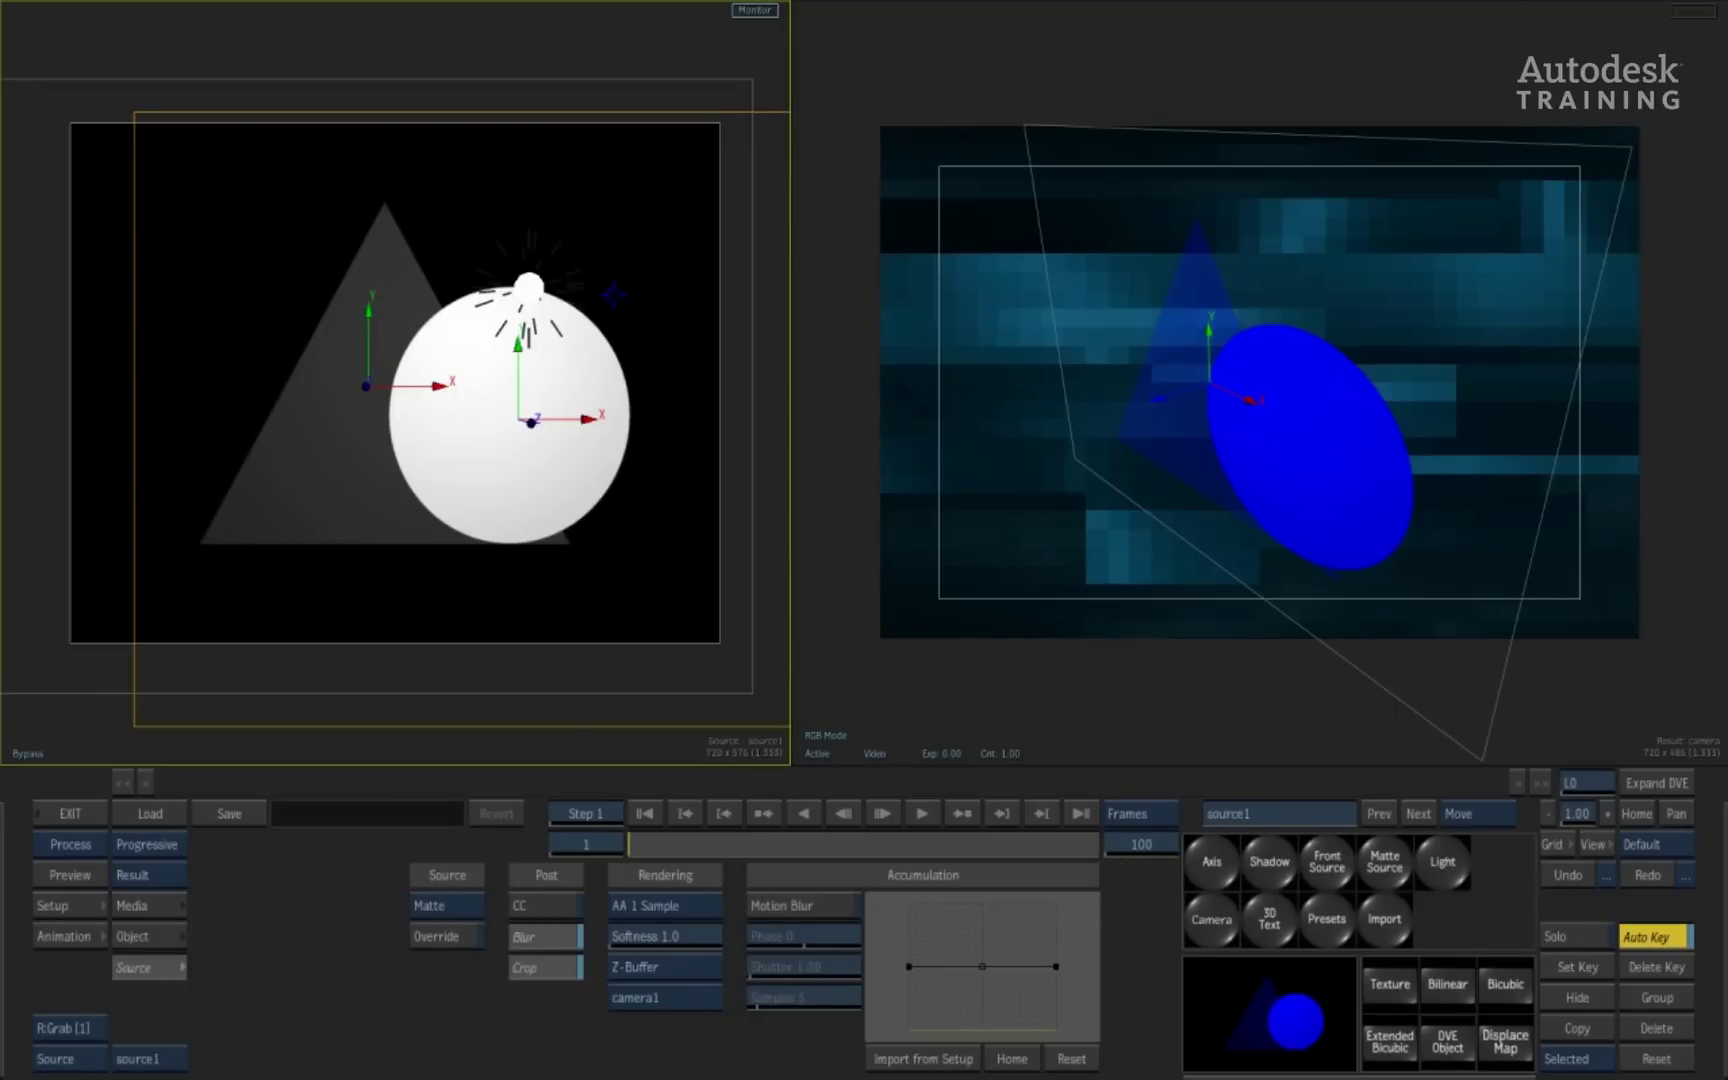
{"action": "key", "text": "F4"}
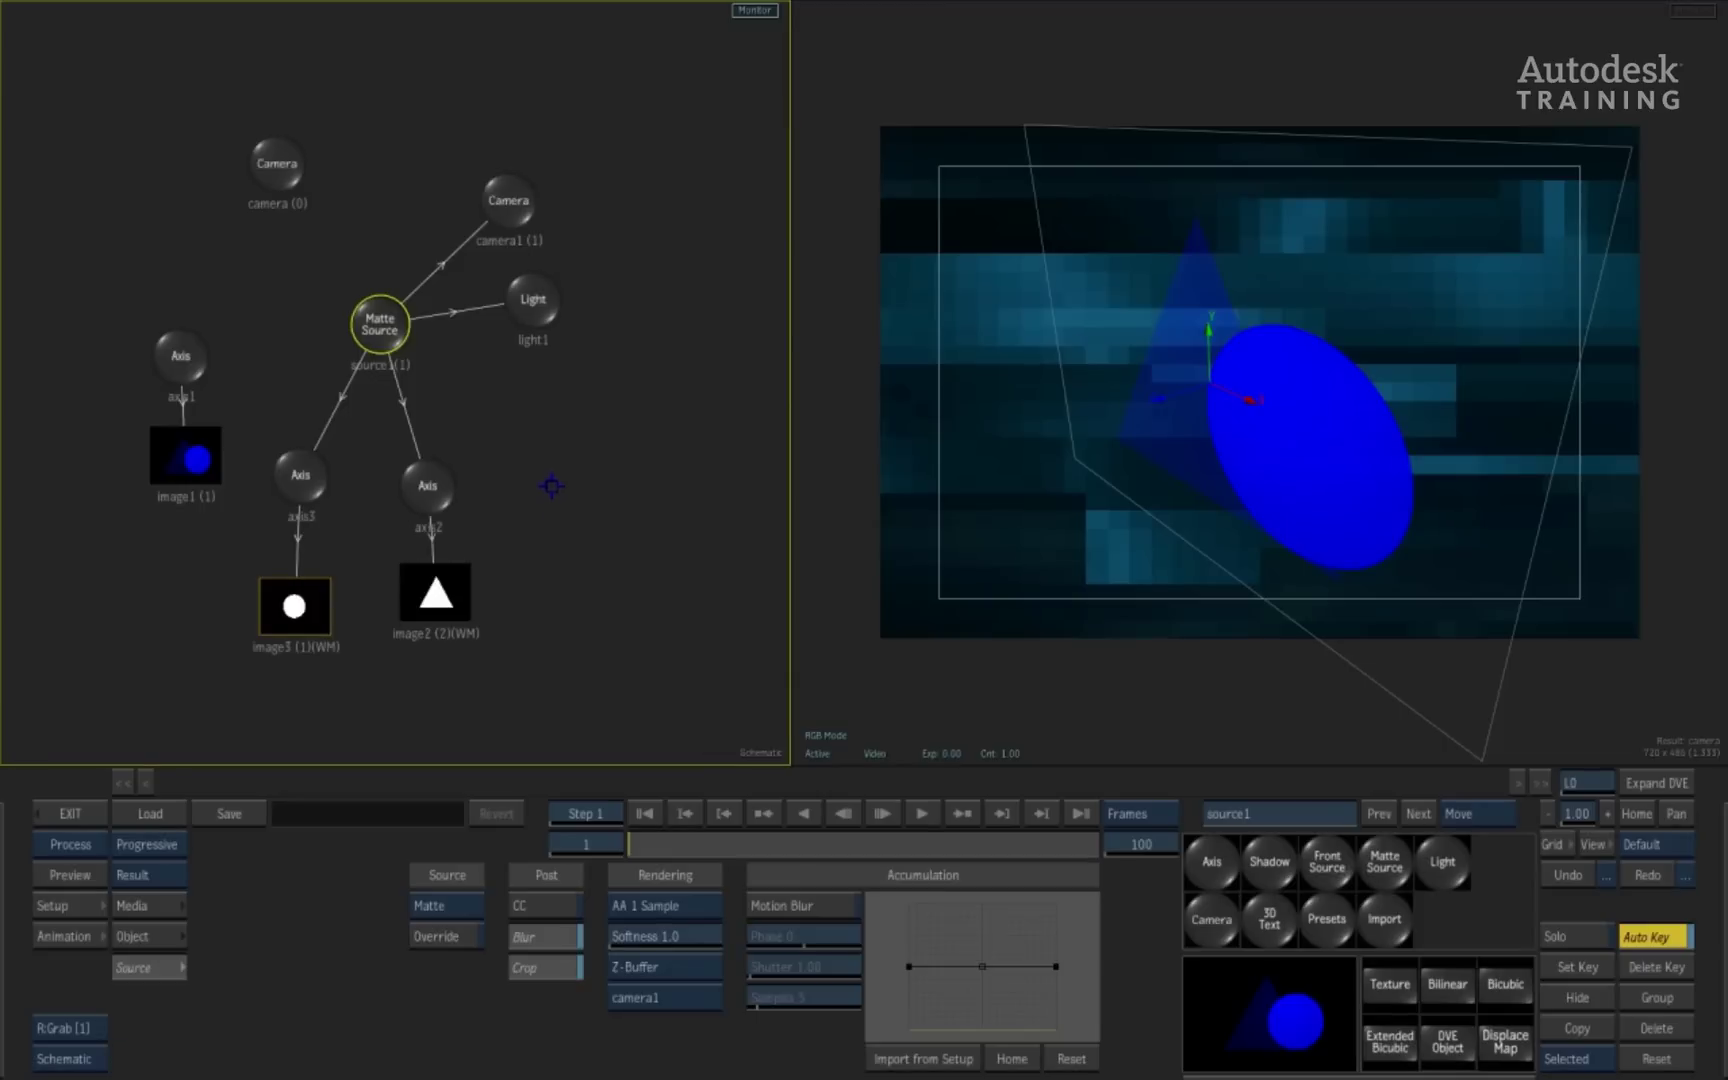
{"action": "left_click", "coordinate": [505, 195]}
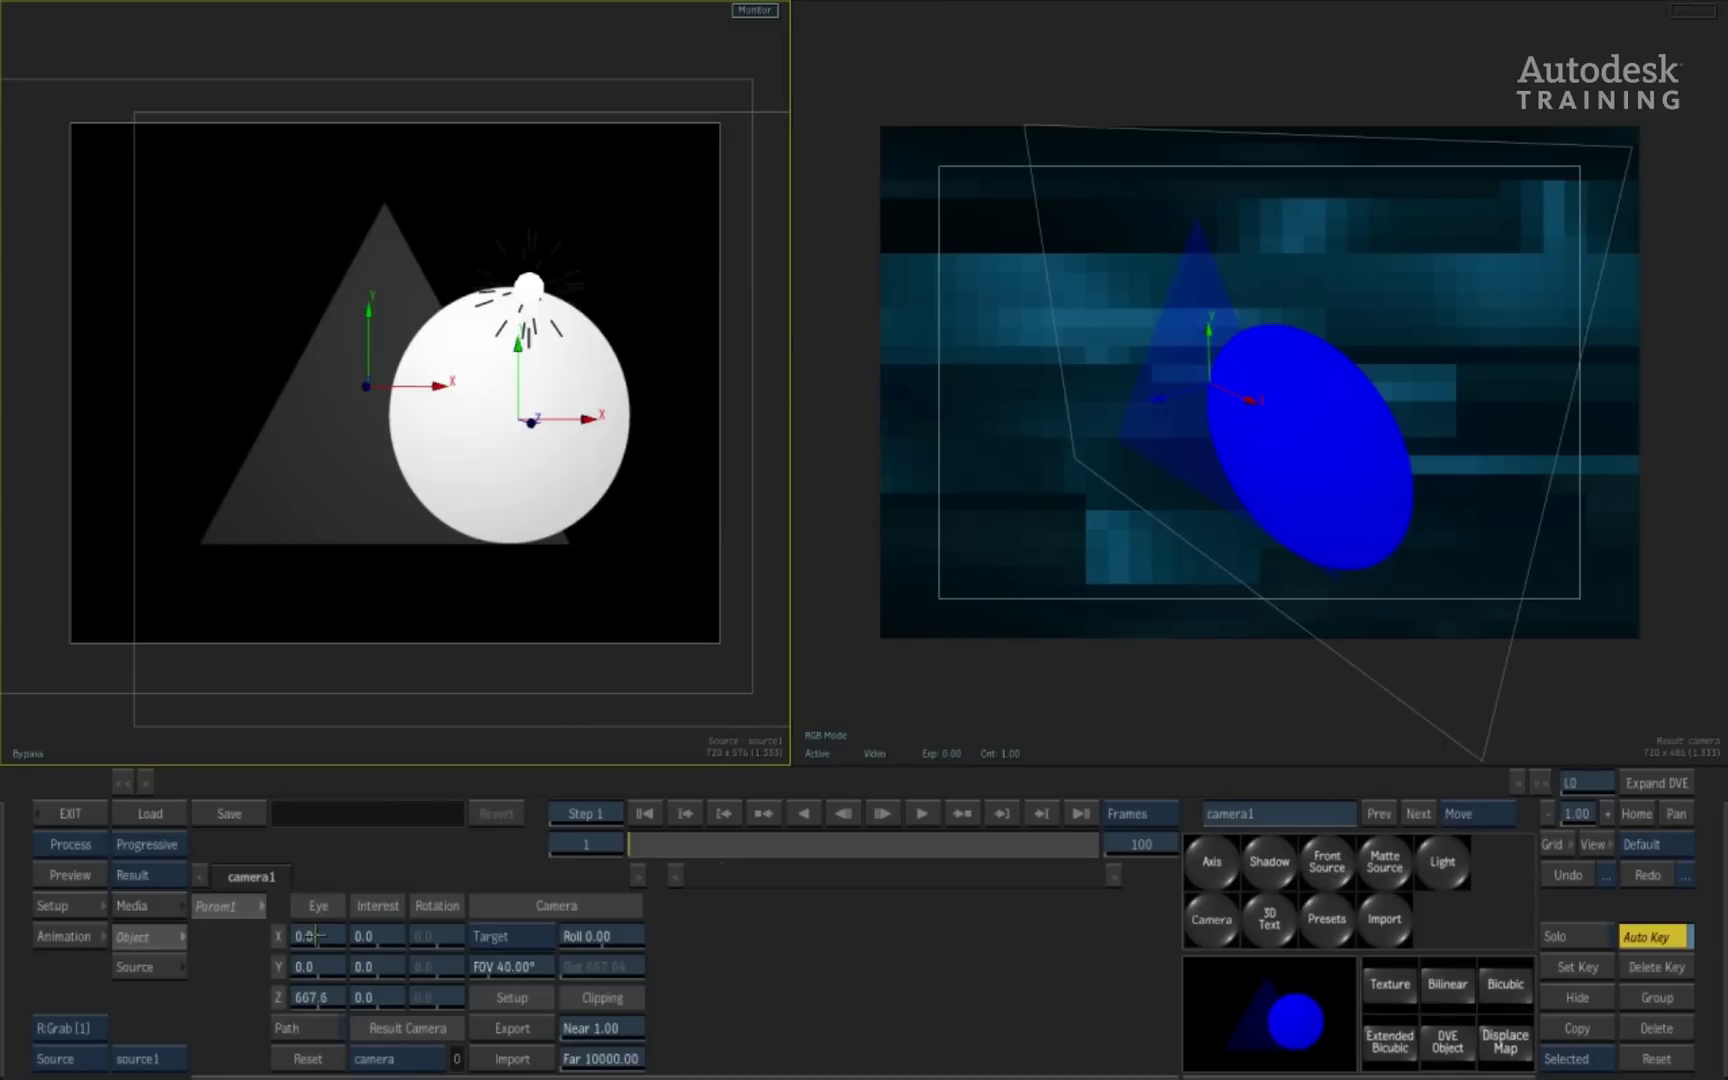
{"action": "left_click_drag", "start_coordinate": [316, 944], "coordinate": [656, 915]}
{"action": "left_click_drag", "start_coordinate": [320, 968], "coordinate": [222, 898]}
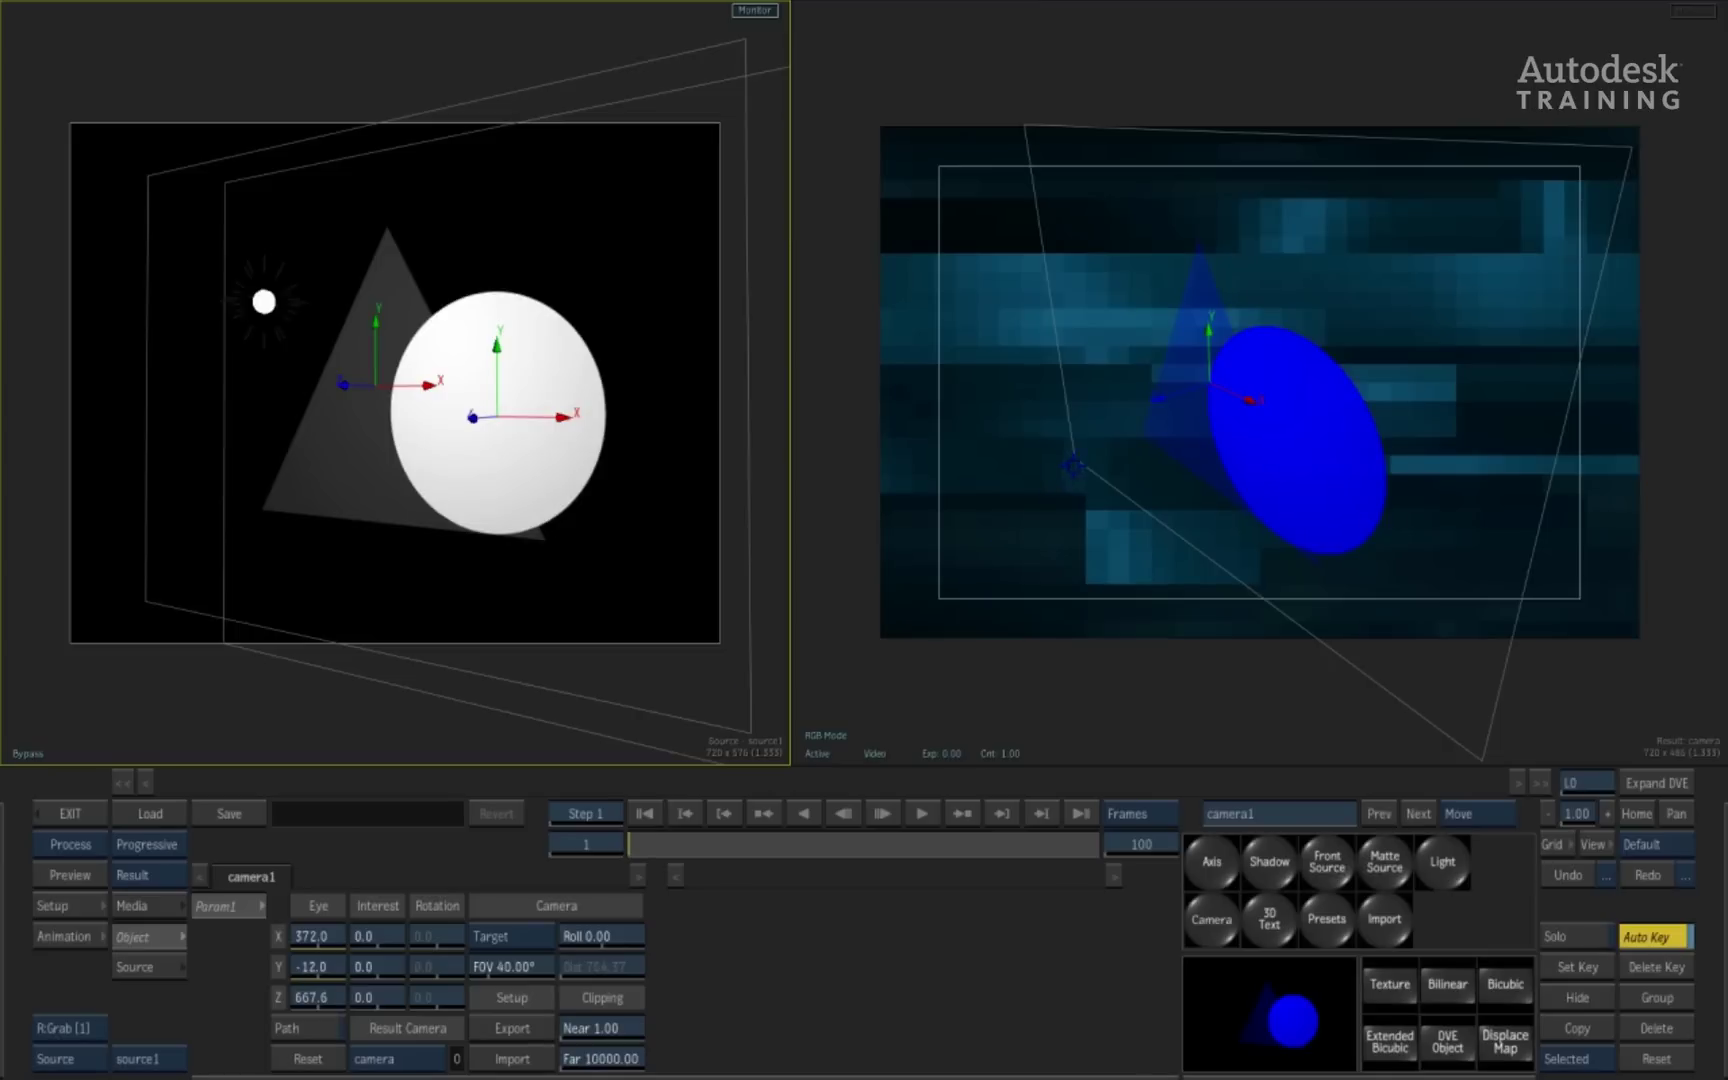
- Give image1 a blend mode and Bicubic filtering, bend its Bezier edges, and move the circle down-left
{"action": "left_click", "coordinate": [1009, 249]}
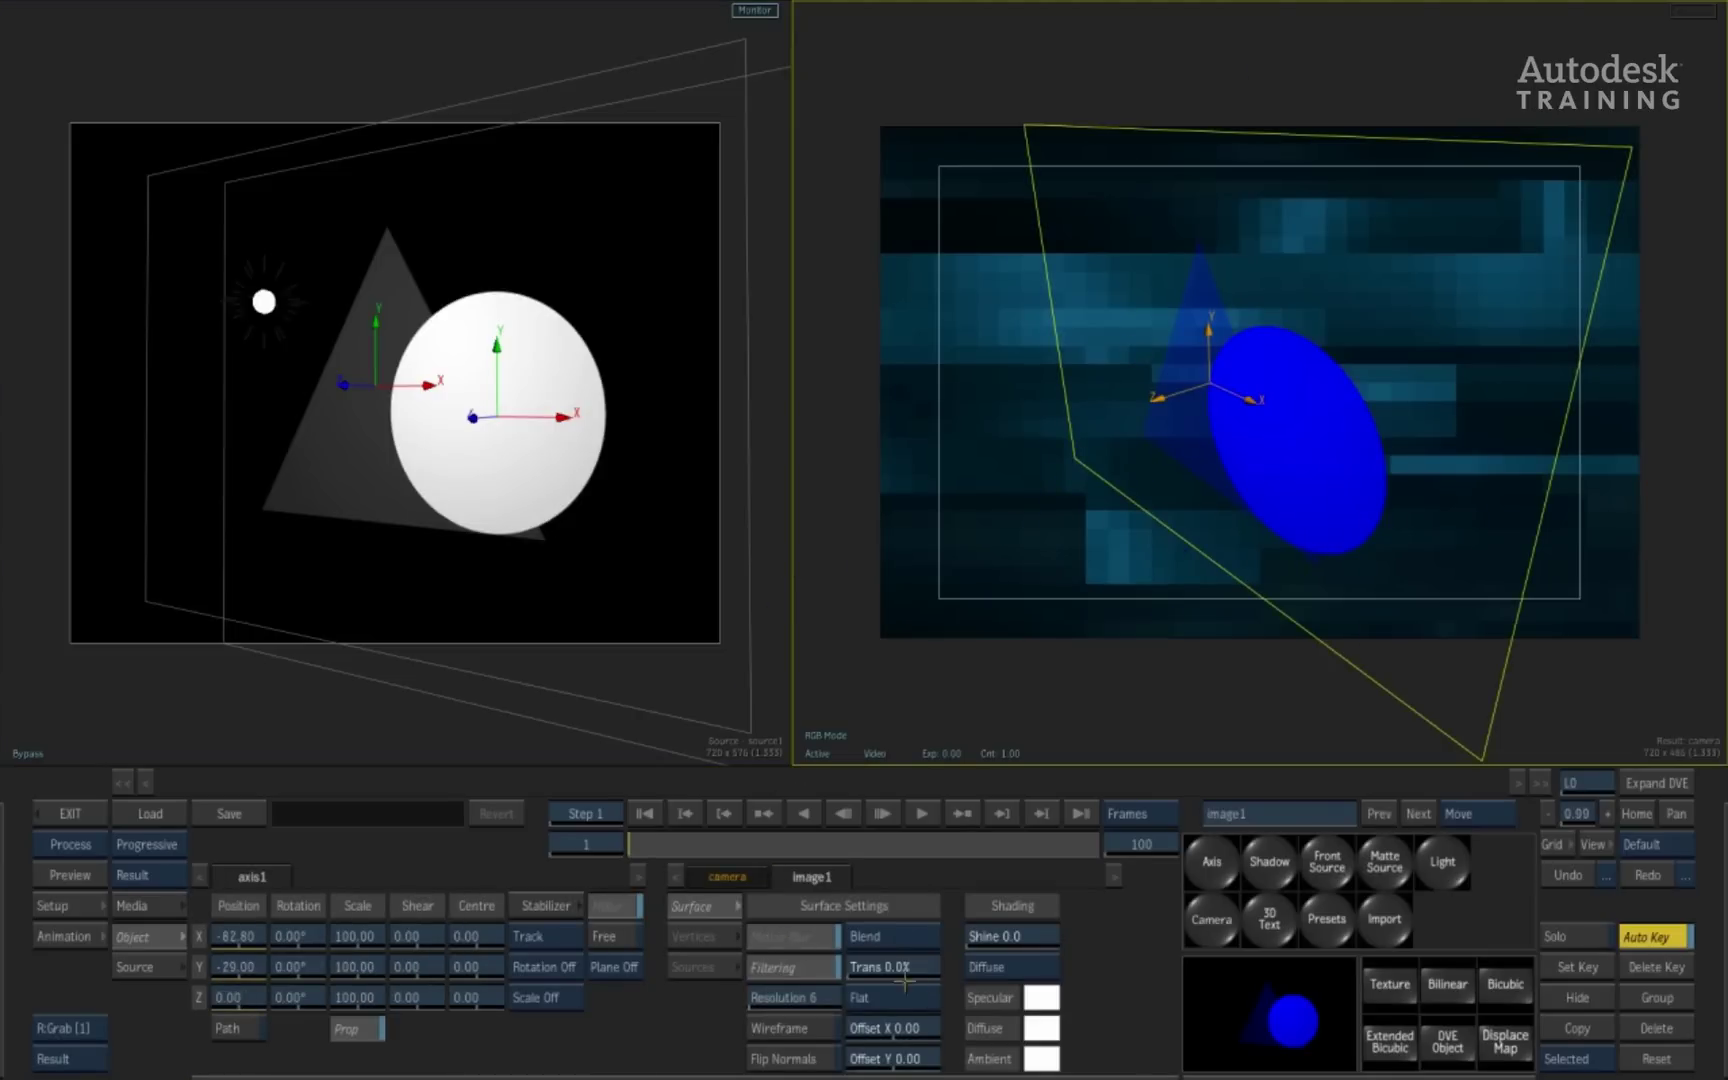
{"action": "left_click", "coordinate": [905, 947]}
{"action": "left_click", "coordinate": [915, 932]}
{"action": "left_click", "coordinate": [913, 996]}
{"action": "left_click", "coordinate": [918, 948]}
{"action": "left_click_drag", "start_coordinate": [1161, 522], "coordinate": [971, 608]}
{"action": "left_click_drag", "start_coordinate": [1280, 620], "coordinate": [1127, 740]}
{"action": "left_click_drag", "start_coordinate": [473, 400], "coordinate": [660, 515]}
- Readjust camera1's eye to X -129.0, Y -12.0
{"action": "left_click", "coordinate": [728, 877]}
{"action": "mouse_move", "coordinate": [771, 940]}
{"action": "left_mouse_down"}
{"action": "mouse_move", "coordinate": [924, 922]}
{"action": "mouse_move", "coordinate": [728, 934]}
{"action": "mouse_move", "coordinate": [789, 935]}
{"action": "left_mouse_up"}
{"action": "key", "text": "Escape"}
{"action": "left_click", "coordinate": [519, 212]}
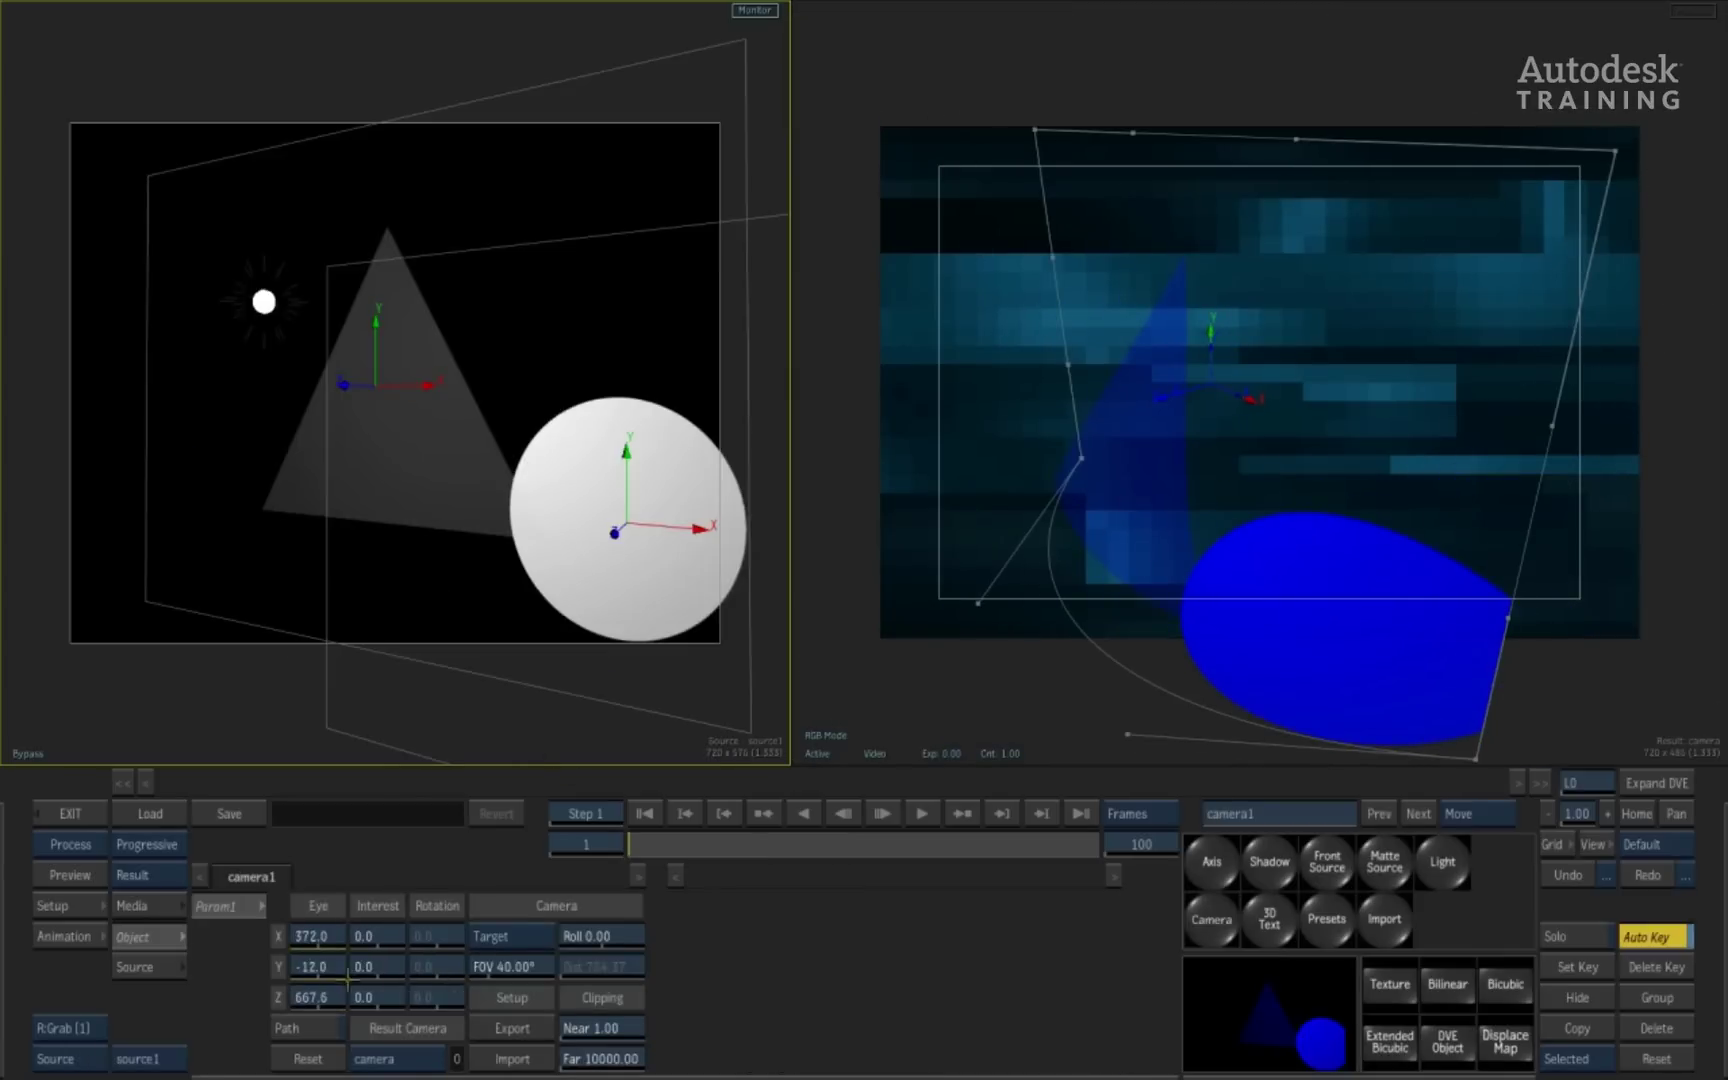
{"action": "left_click_drag", "start_coordinate": [310, 935], "coordinate": [335, 820]}
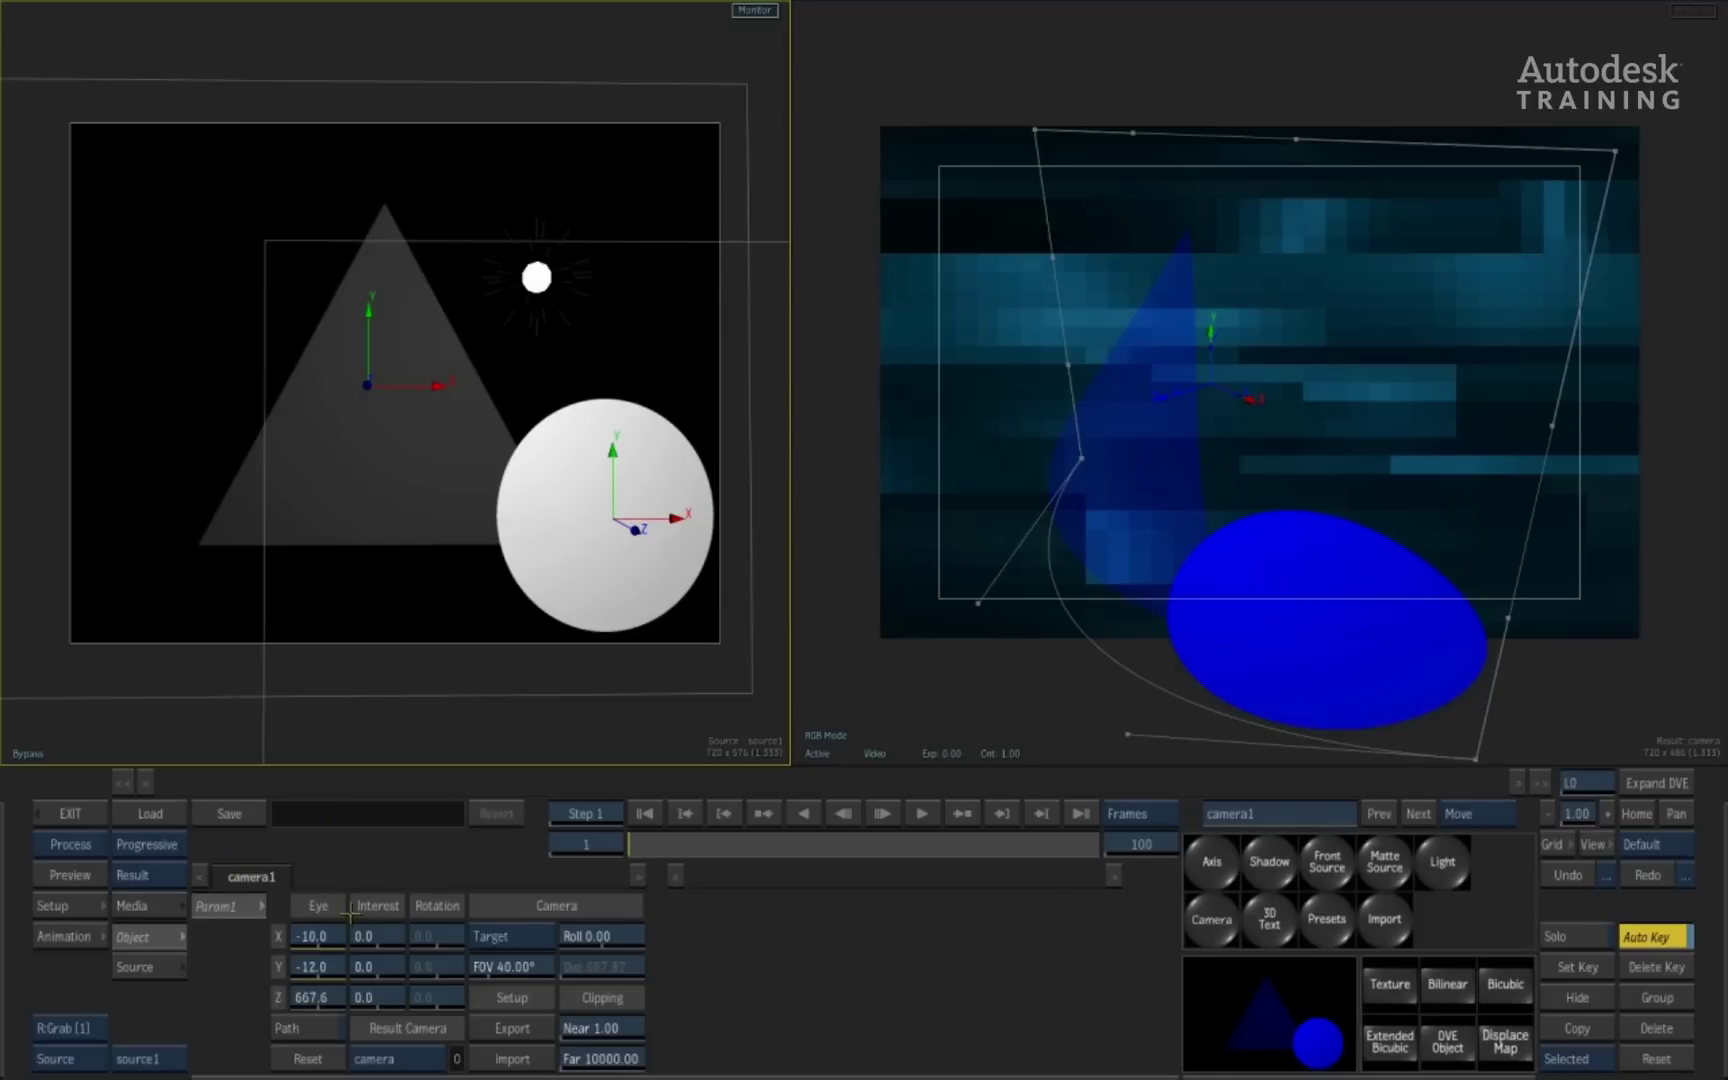
{"action": "left_click_drag", "start_coordinate": [323, 946], "coordinate": [308, 935]}
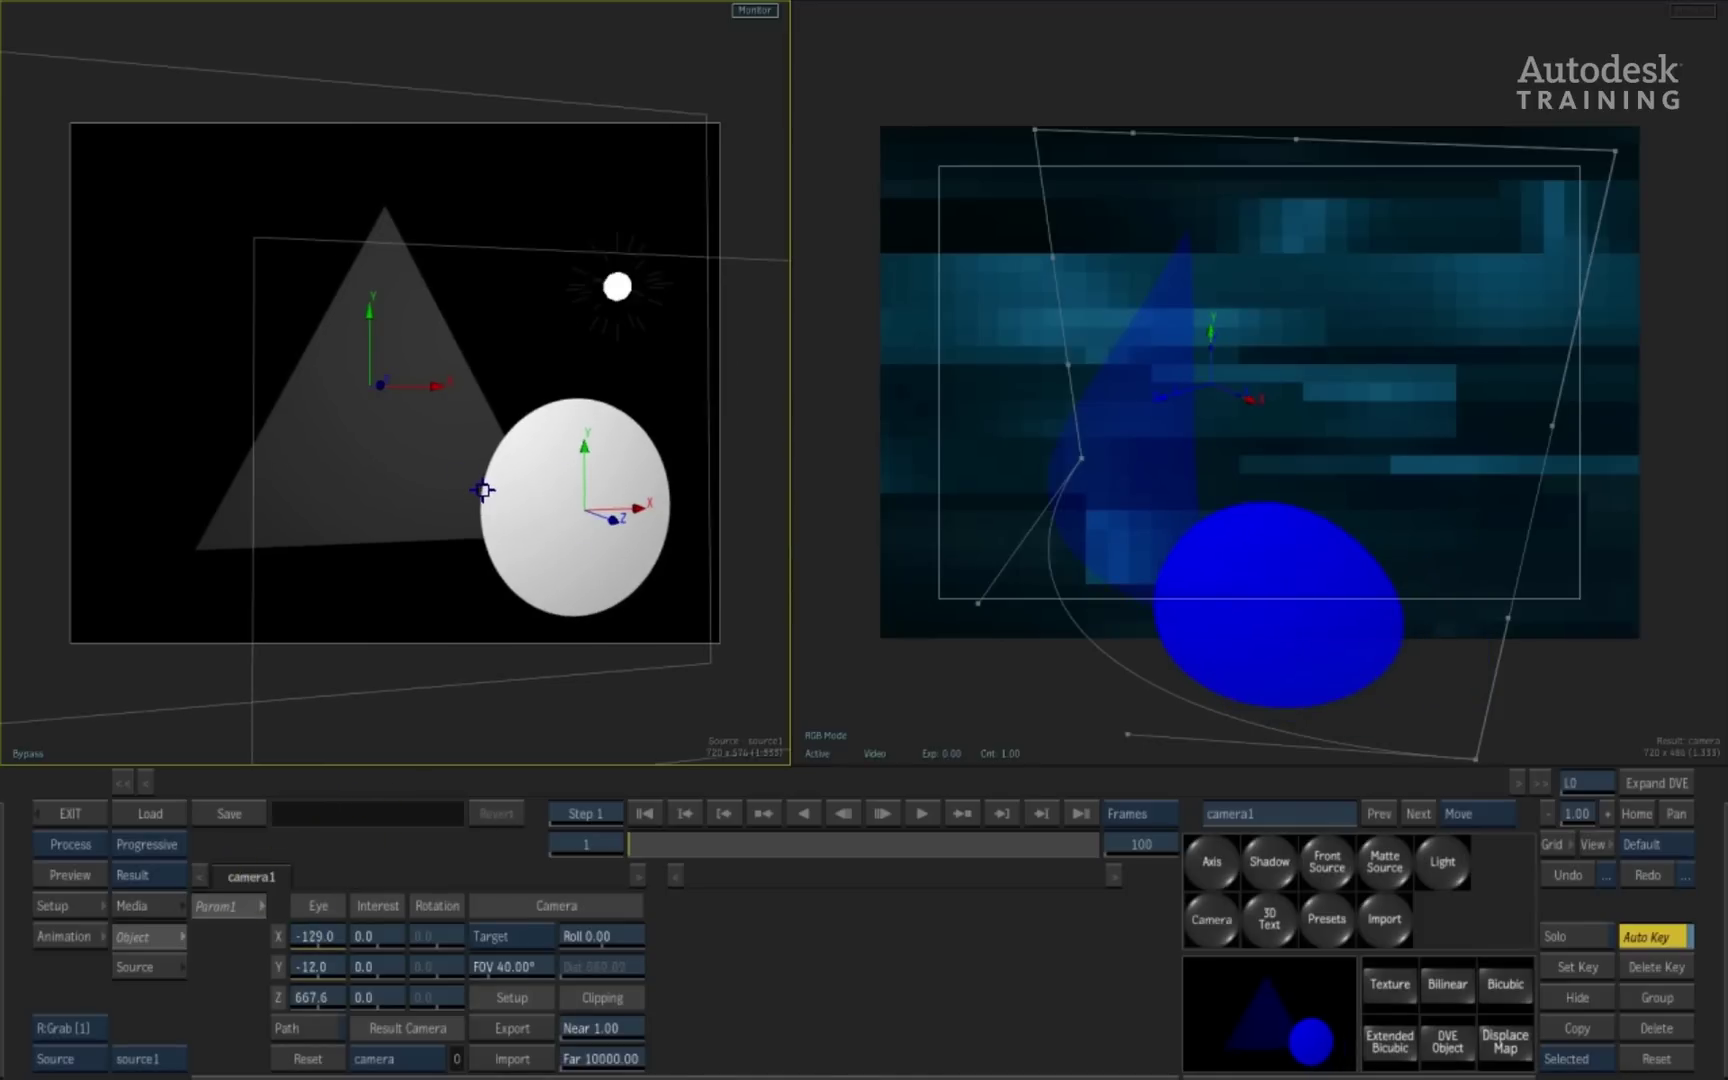
{"action": "key", "text": "F4"}
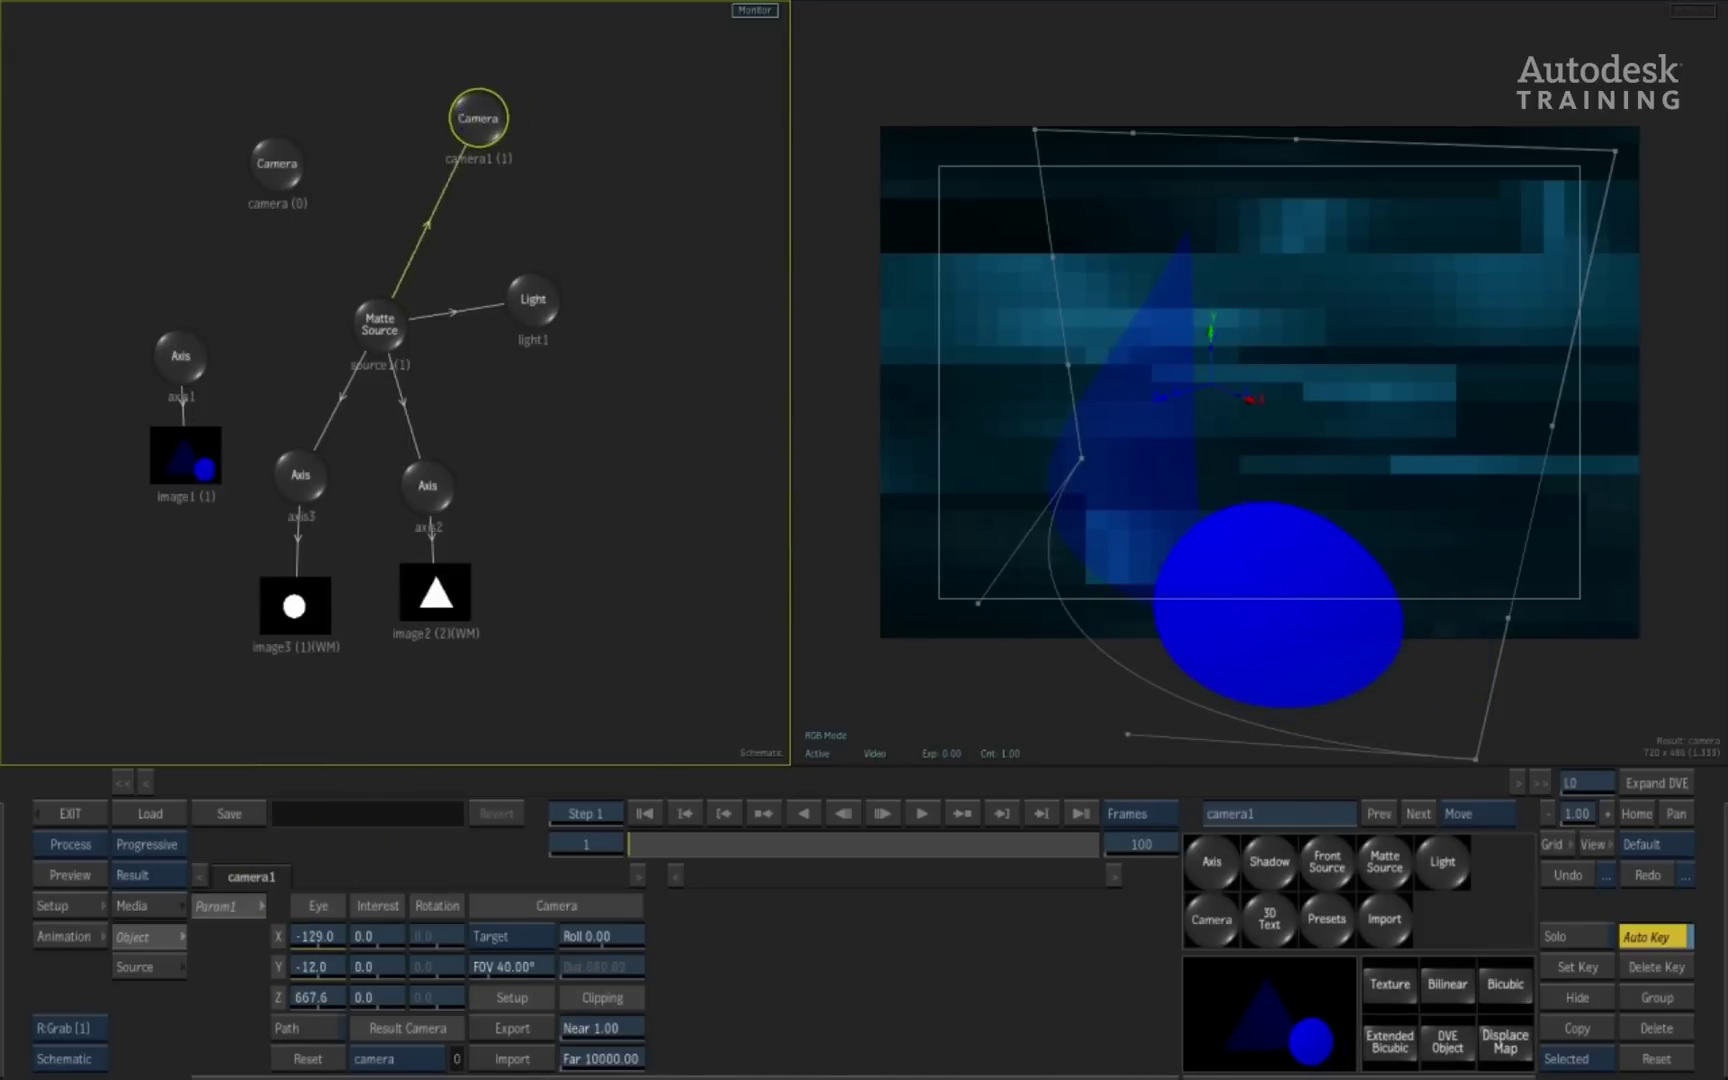
- Copy the main camera's settings onto camera1 using Duplicate mode
{"action": "left_click_drag", "start_coordinate": [444, 149], "coordinate": [449, 170]}
{"action": "left_click_drag", "start_coordinate": [282, 162], "coordinate": [268, 164]}
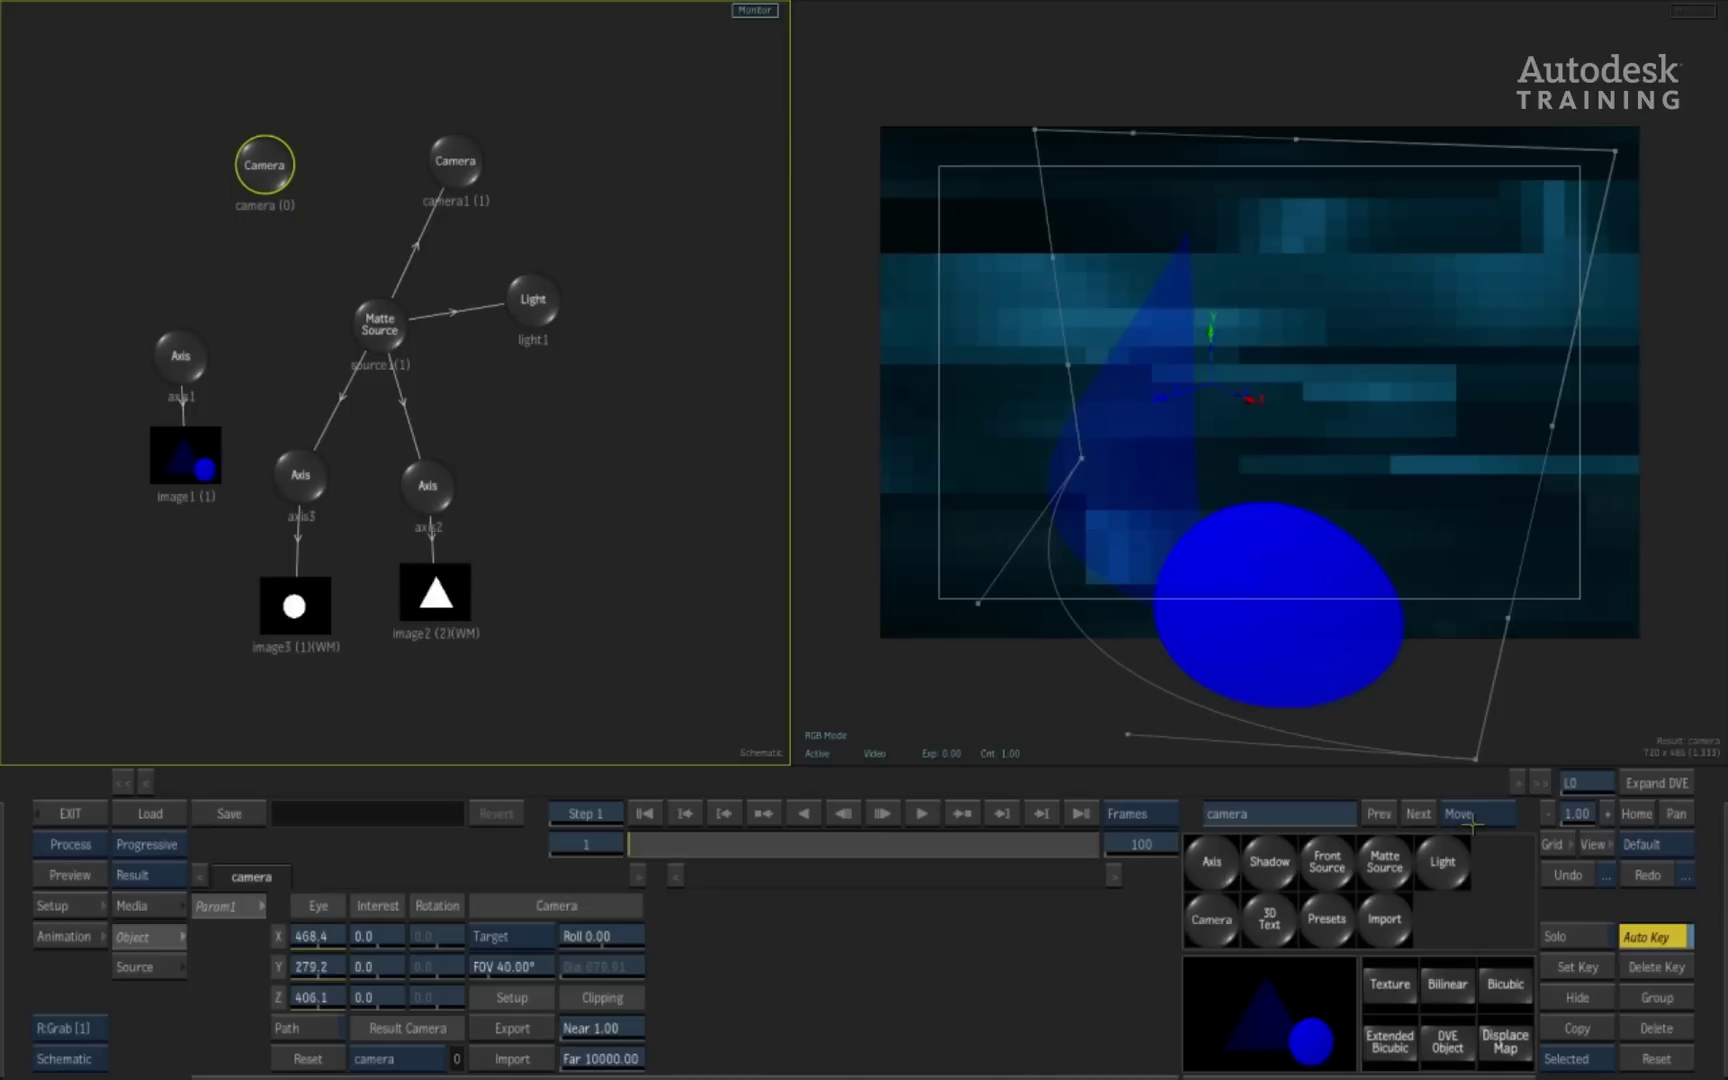
{"action": "left_click", "coordinate": [1482, 815]}
{"action": "left_click", "coordinate": [1498, 280]}
{"action": "left_click", "coordinate": [461, 165]}
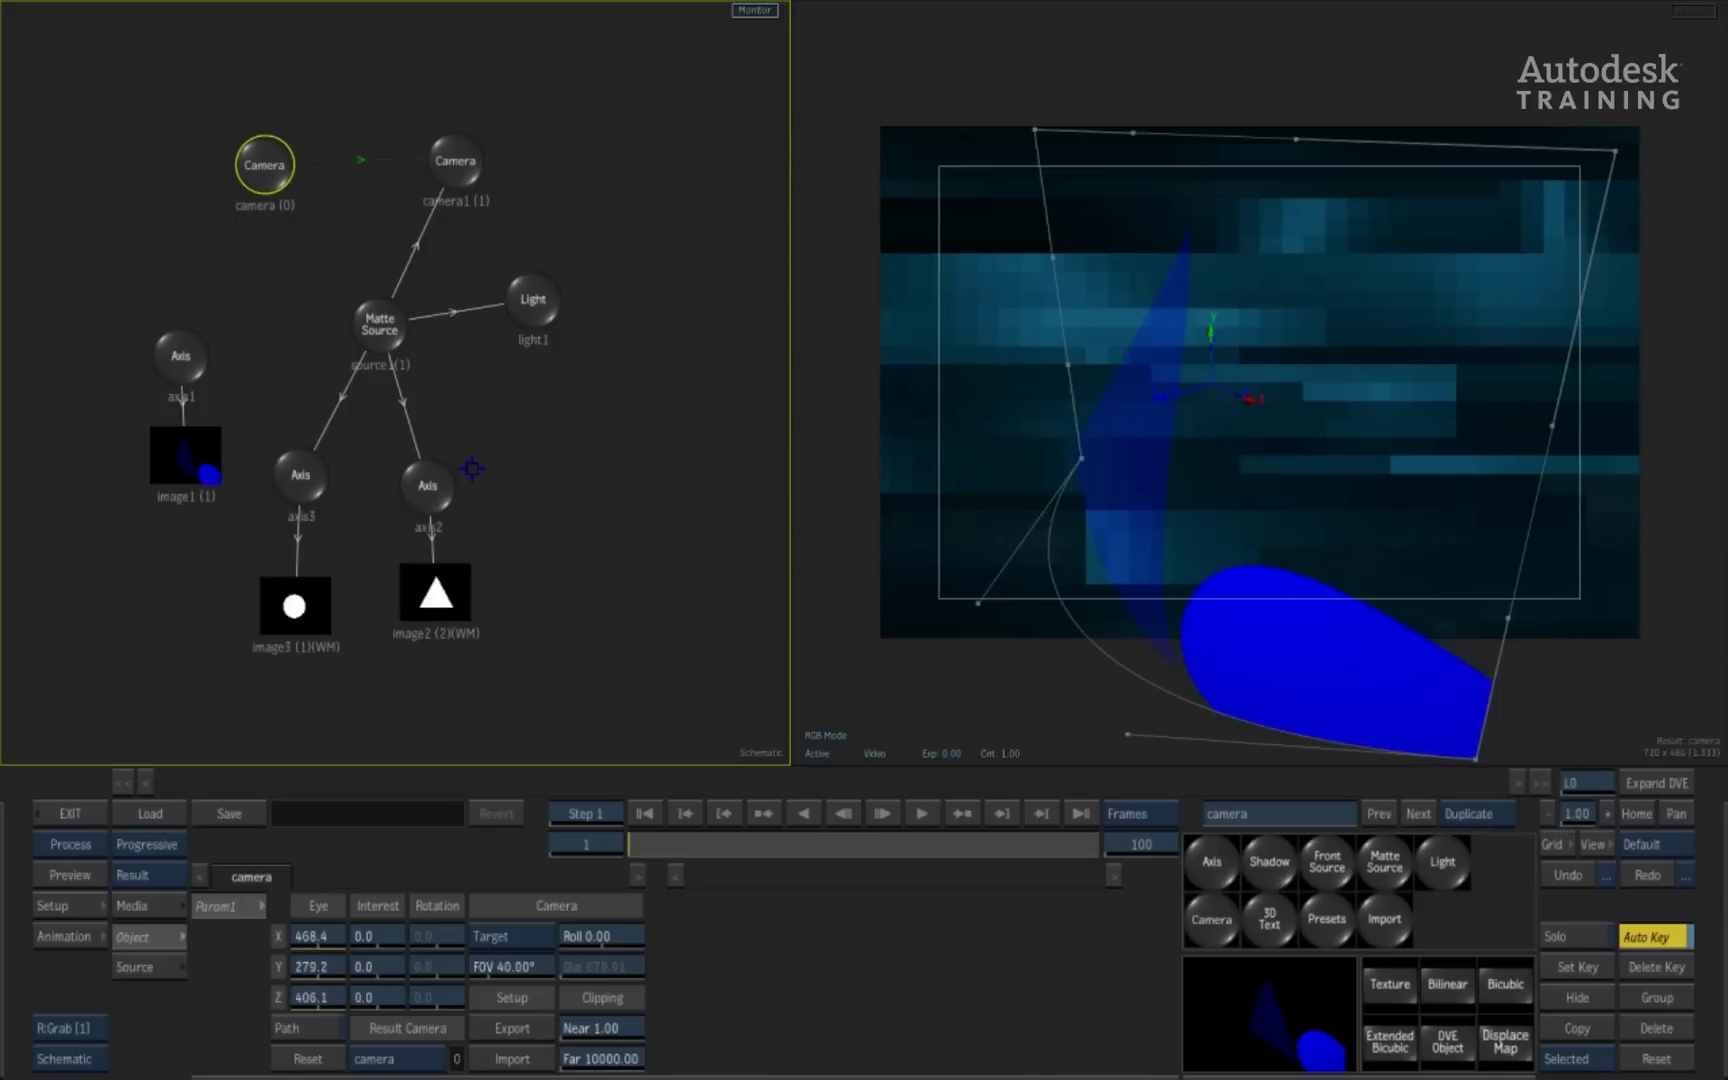
{"action": "key", "text": "m"}
- Swing the main camera's eye to X 578.4, Y 279.2, Z 406.1
{"action": "left_click", "coordinate": [263, 170]}
{"action": "left_click_drag", "start_coordinate": [318, 936], "coordinate": [301, 690]}
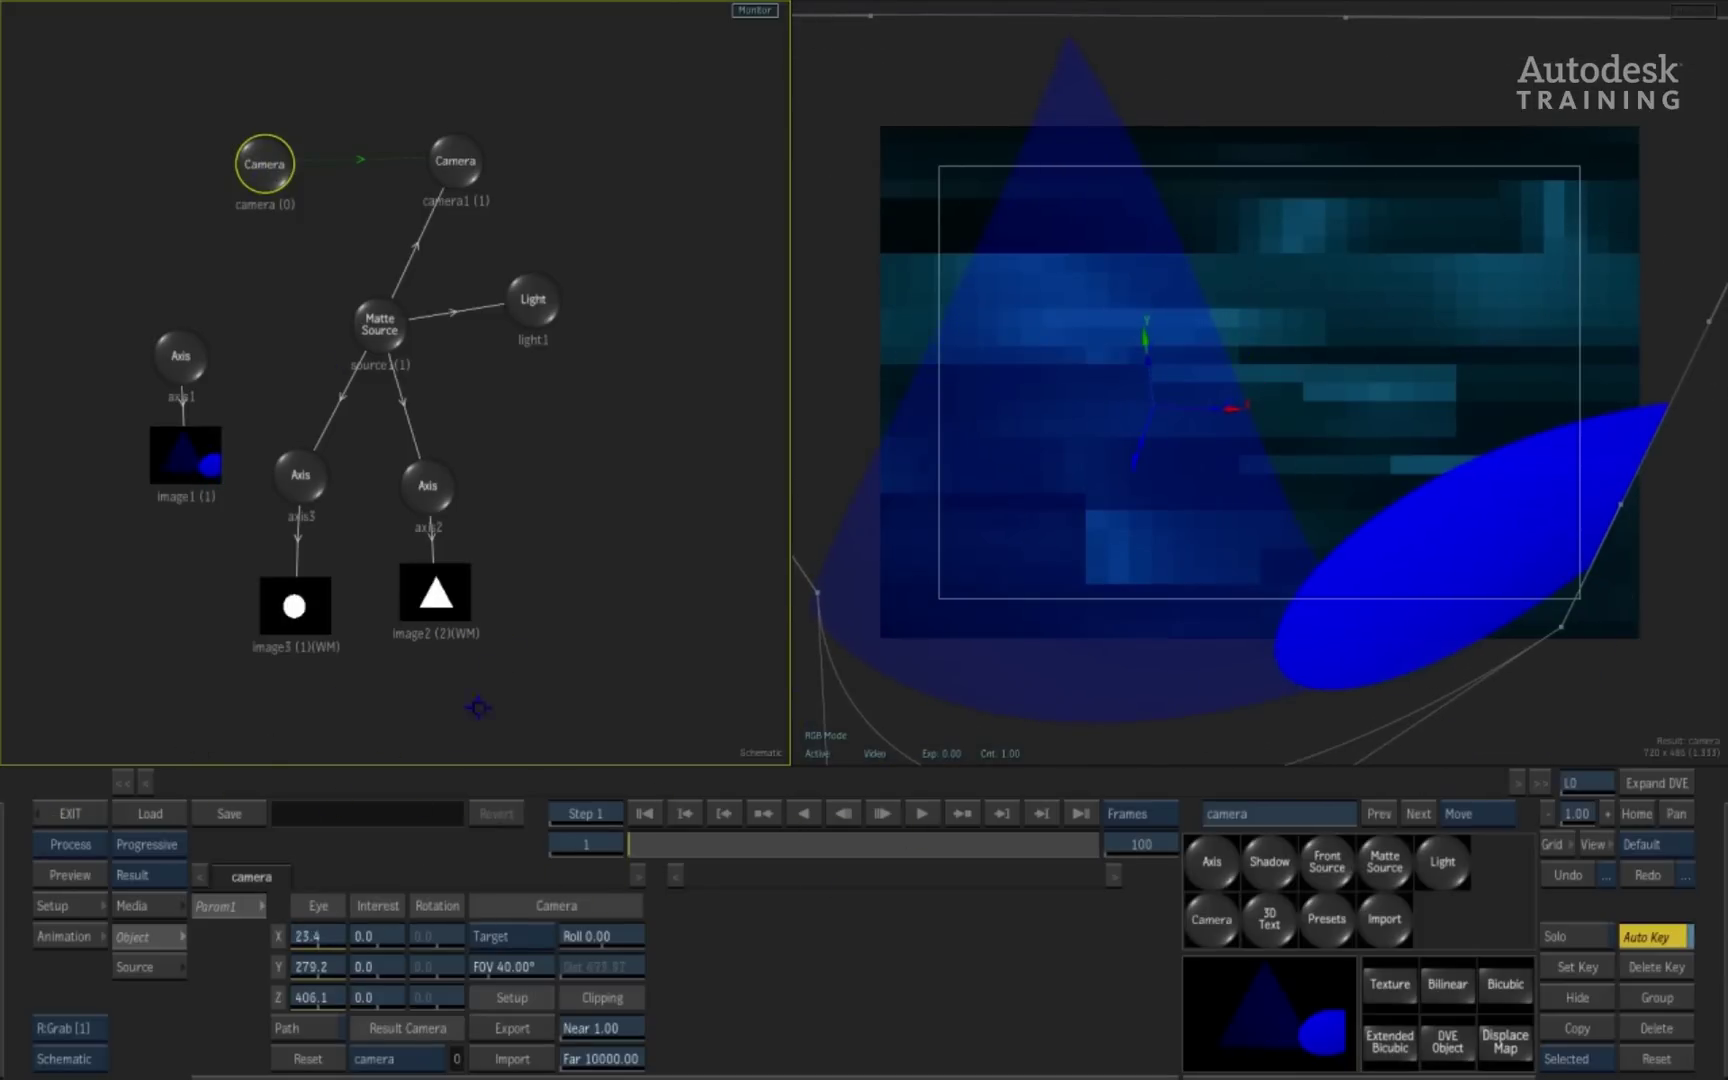
{"action": "key", "text": "grave"}
{"action": "left_click_drag", "start_coordinate": [316, 940], "coordinate": [745, 667]}
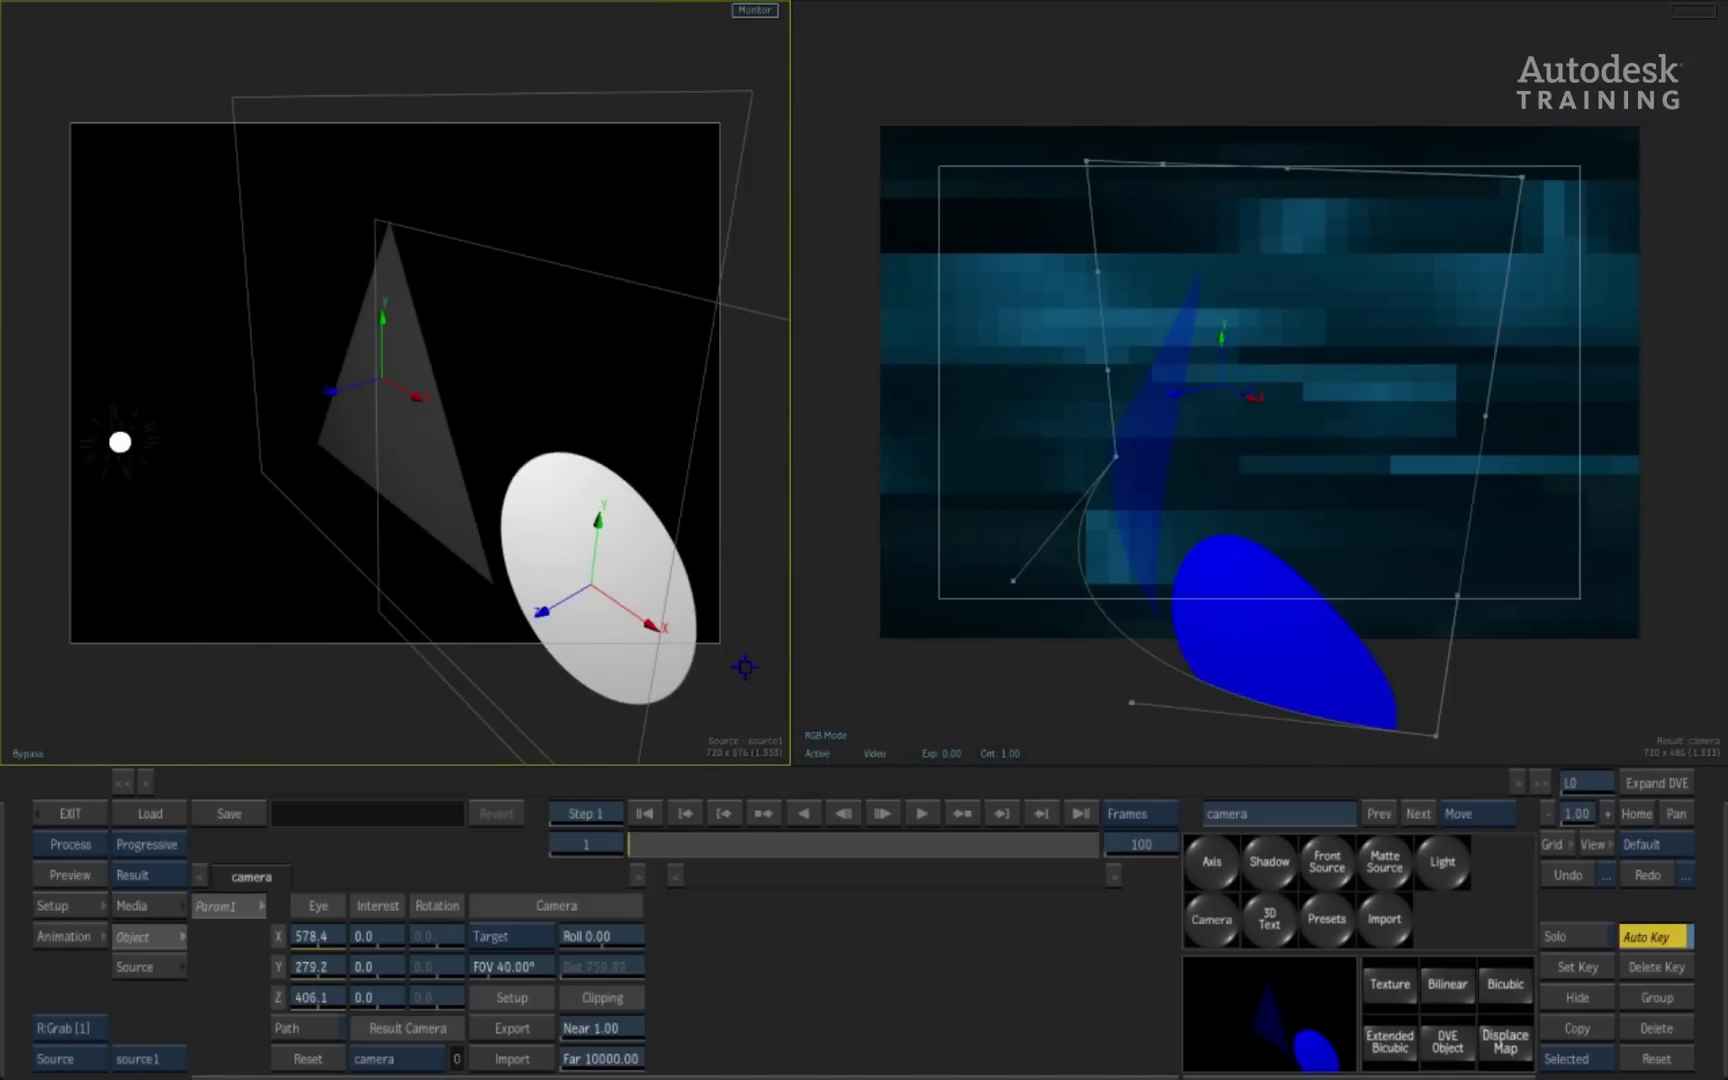